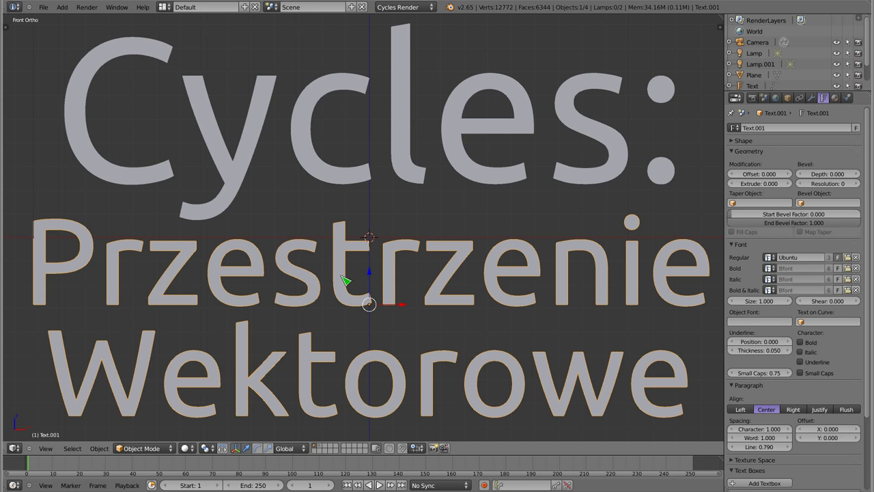
Step: Delete the 'Przestrzenie Wektorowe' and 'Cycles:' title text objects
key(x)
click(346, 294)
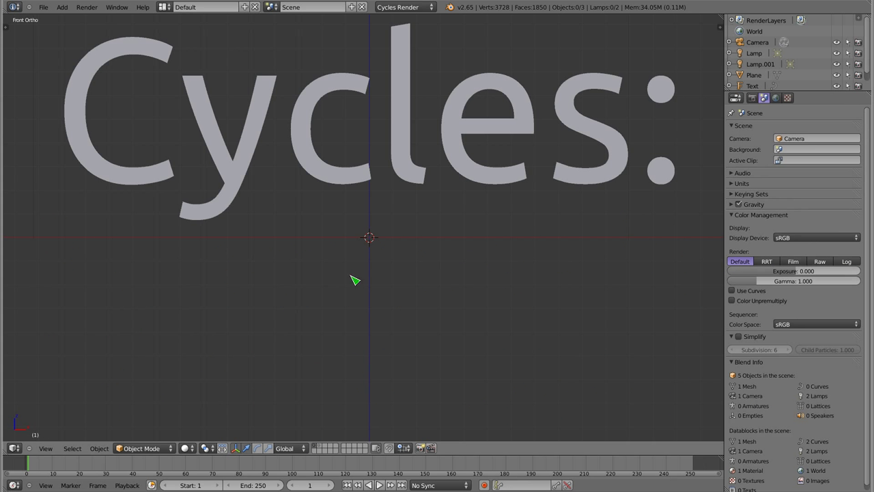
right_click(406, 149)
key(x)
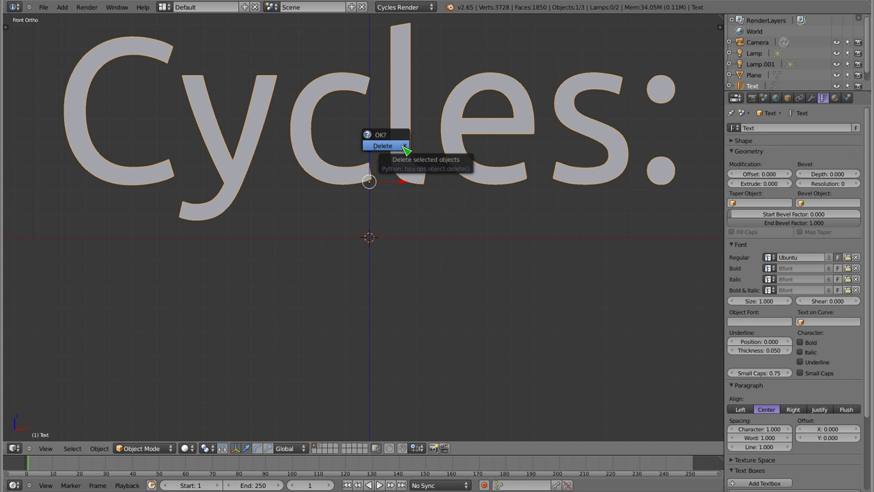
click(405, 150)
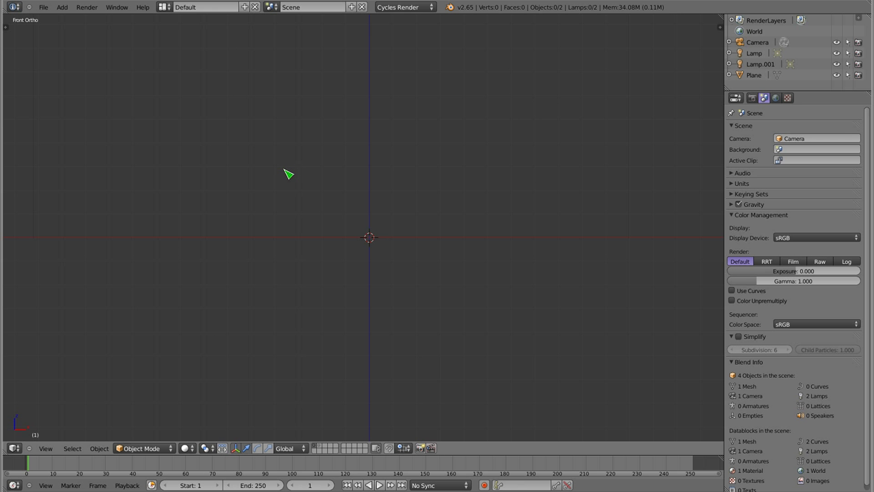
Step: Show layer 2 with the plane and camera, then switch to the Cycles screen layout
key(2)
mouse_move(353, 196)
middle_down()
mouse_move(357, 215)
mouse_move(318, 335)
mouse_move(337, 371)
mouse_move(334, 237)
mouse_move(325, 267)
middle_up()
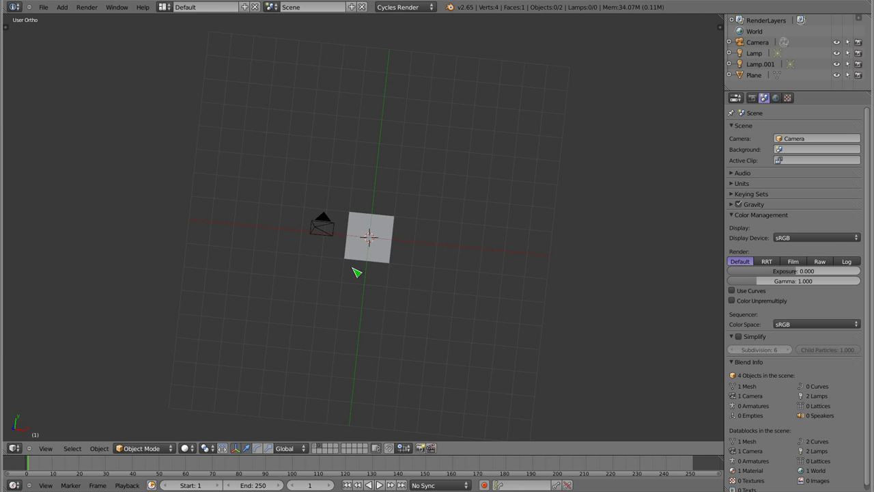
scroll(356, 246, up, 2)
scroll(361, 250, up, 3)
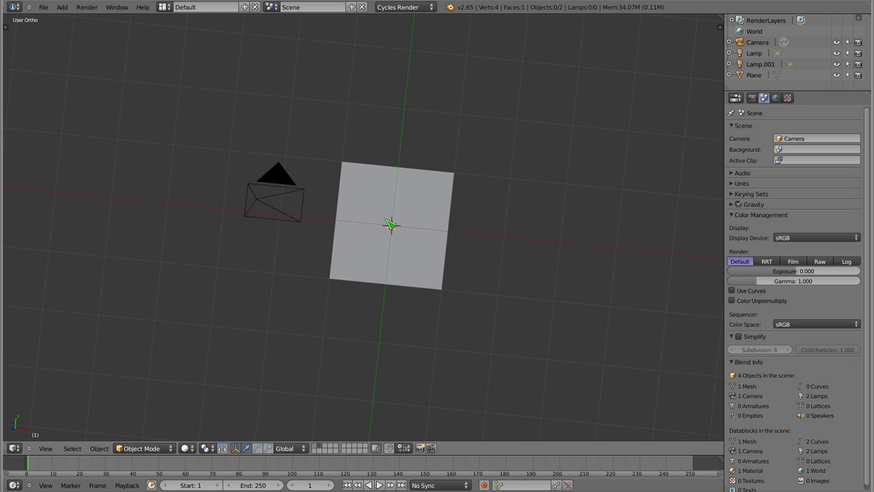
click(164, 7)
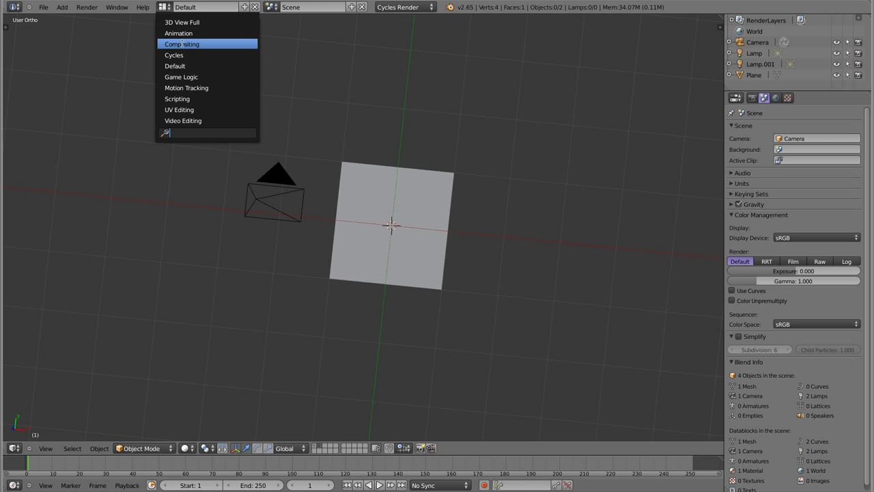
click(176, 55)
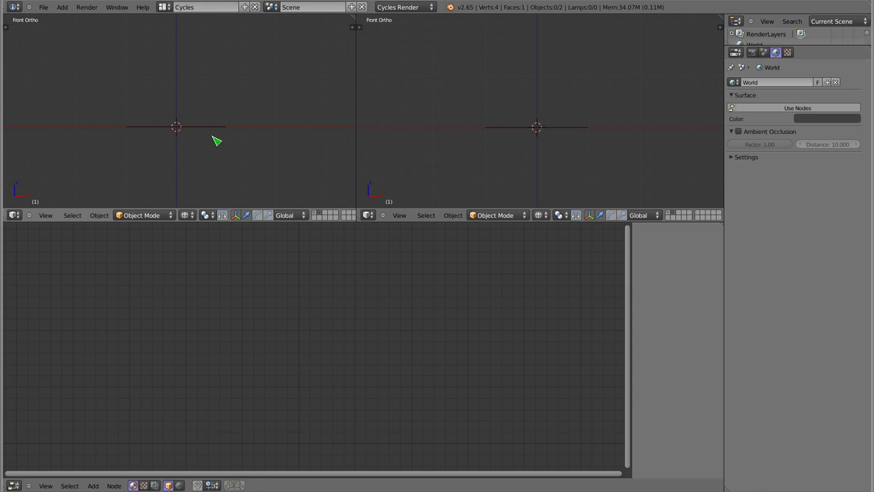
Step: Select the plane and assign it the existing 'Material' in solid-shaded view
right_click(213, 136)
mouse_move(211, 132)
middle_down()
mouse_move(195, 159)
mouse_move(179, 121)
mouse_move(146, 97)
mouse_move(182, 149)
mouse_move(250, 146)
mouse_move(238, 148)
middle_up()
key(z)
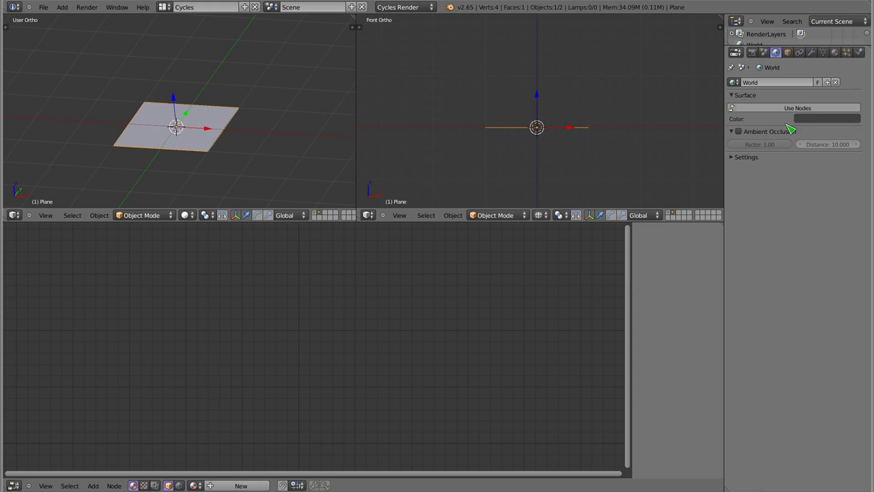
click(834, 52)
click(735, 111)
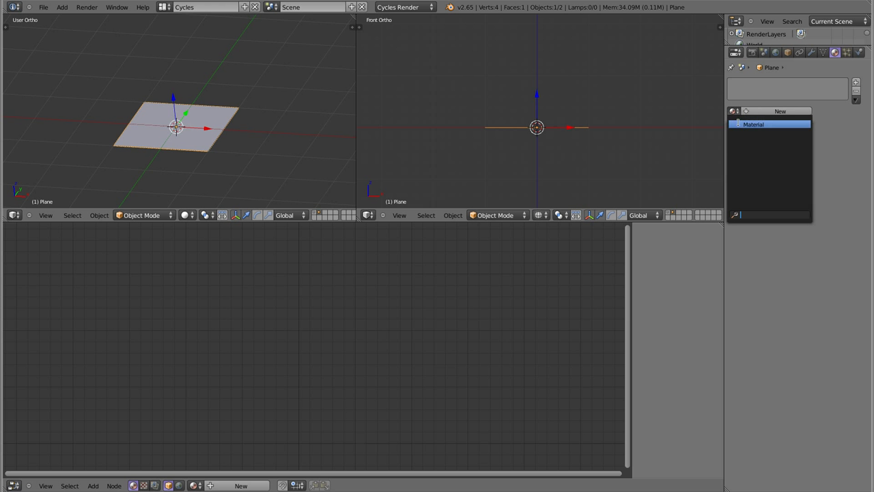
click(745, 124)
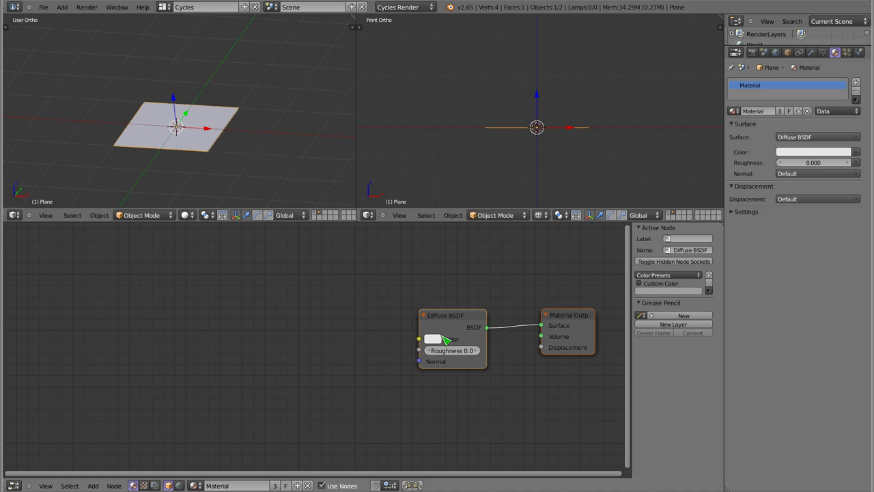
Step: Set the right viewport to camera view with live Rendered shading
mouse_move(562, 131)
middle_down()
mouse_move(548, 129)
mouse_move(550, 157)
middle_up()
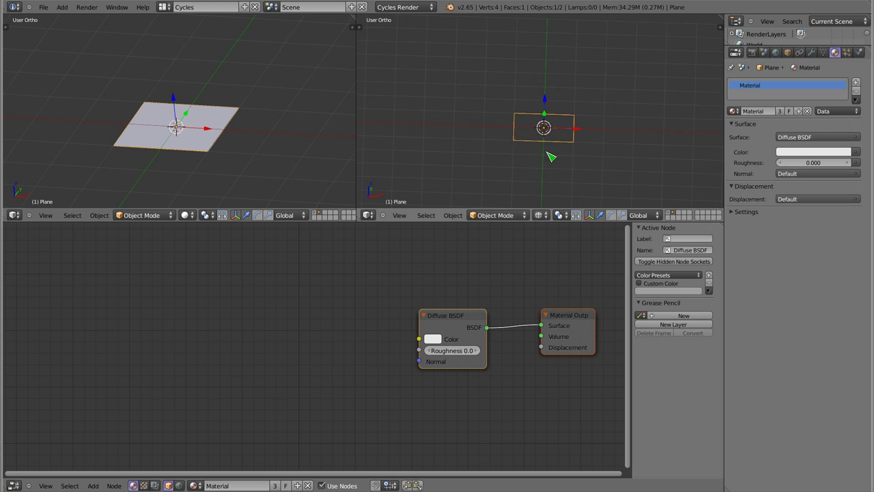
key(KP_0)
click(540, 214)
click(547, 156)
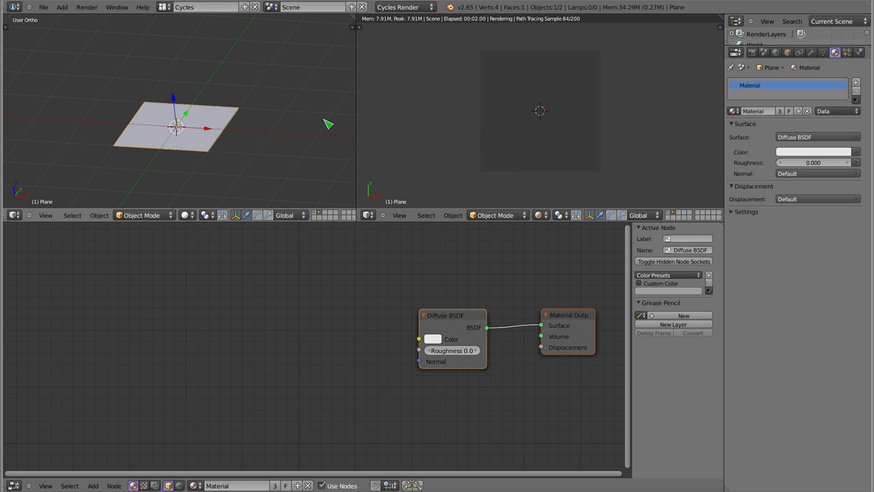
key(shift+a)
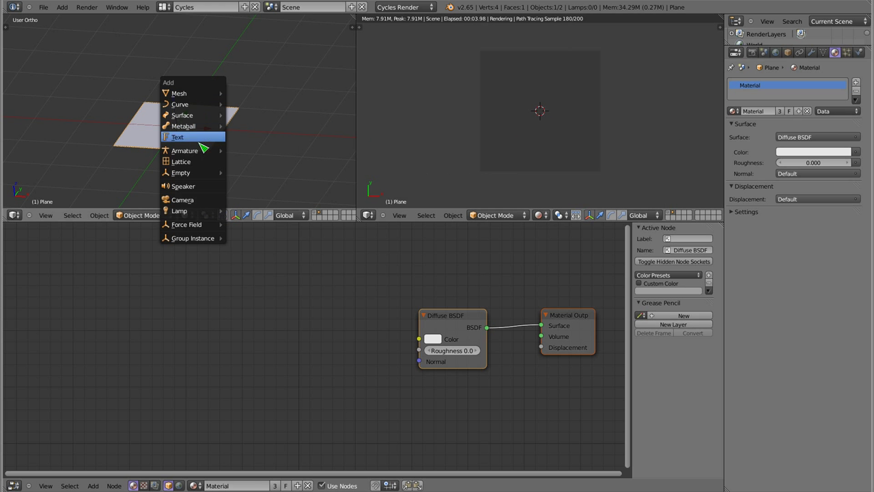
mouse_move(179, 211)
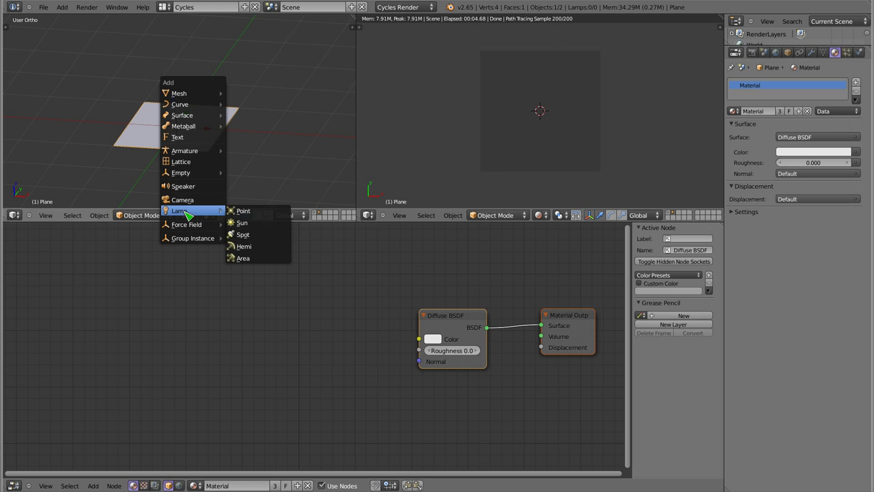
Step: Add a point lamp and raise it 2 units and higher above the plane
key(shift+a)
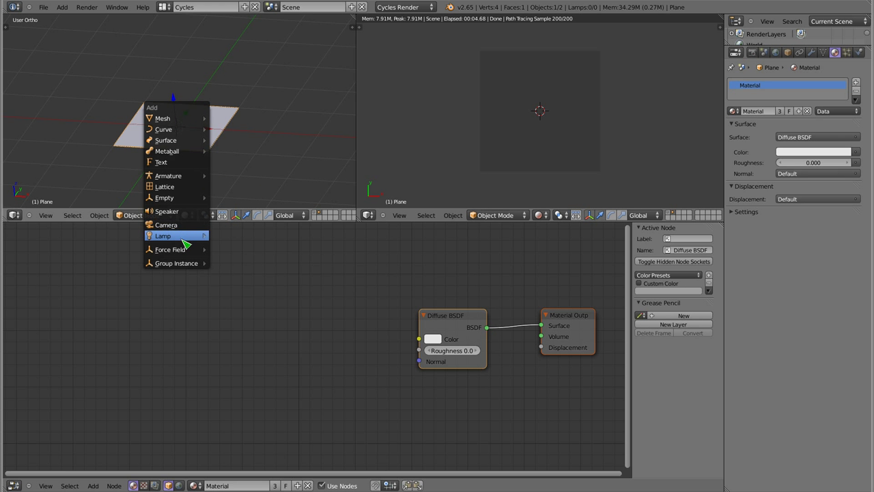
click(214, 238)
text(gz2)
key(Return)
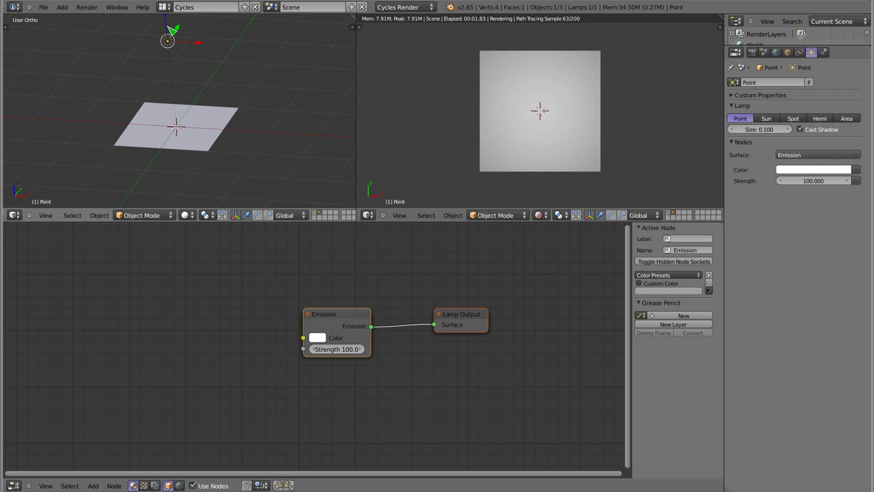
drag(173, 30, 171, 9)
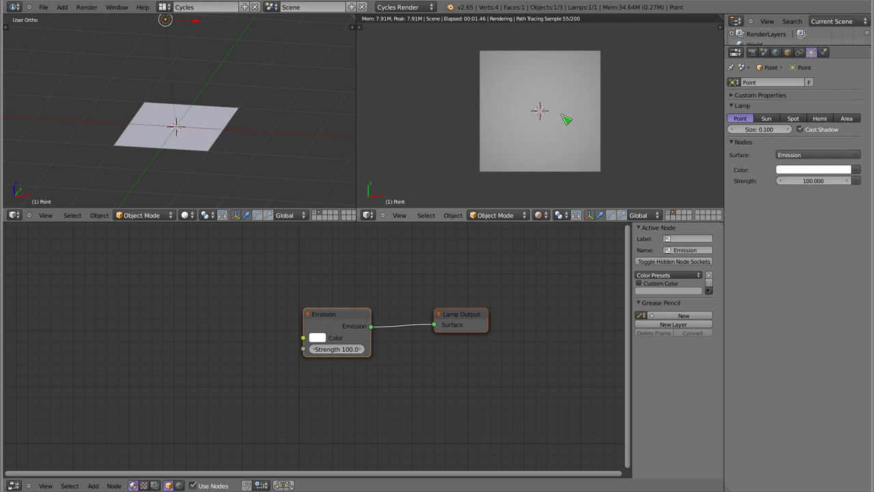
Step: Reselect the plane and recentre its material nodes in the node editor
scroll(546, 116, up, 1)
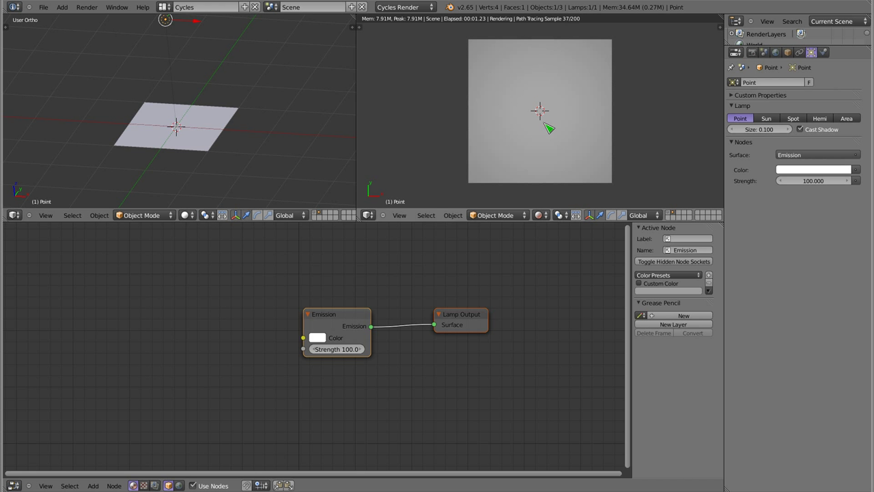
scroll(355, 336, up, 3)
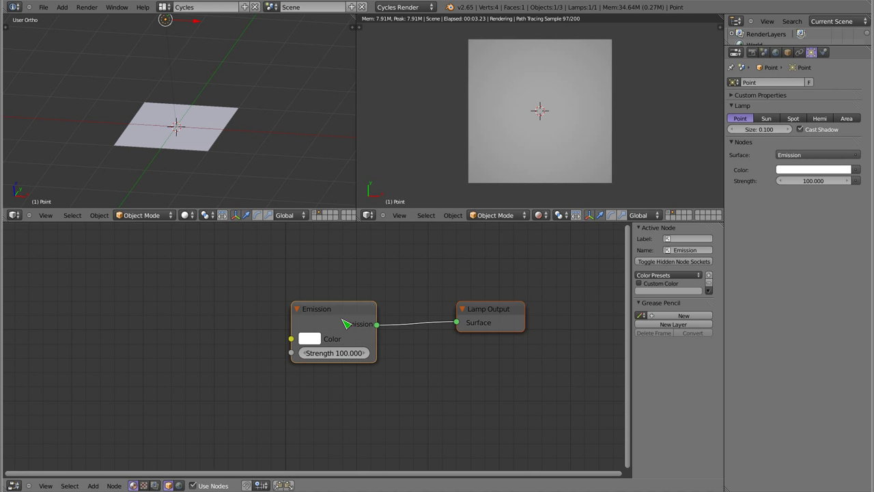
middle_drag(345, 323, 363, 317)
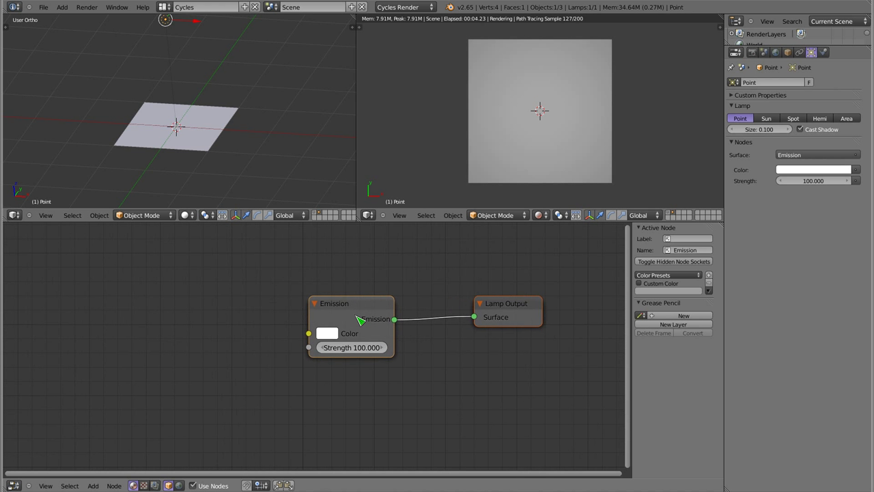
right_click(478, 154)
middle_drag(528, 266, 396, 252)
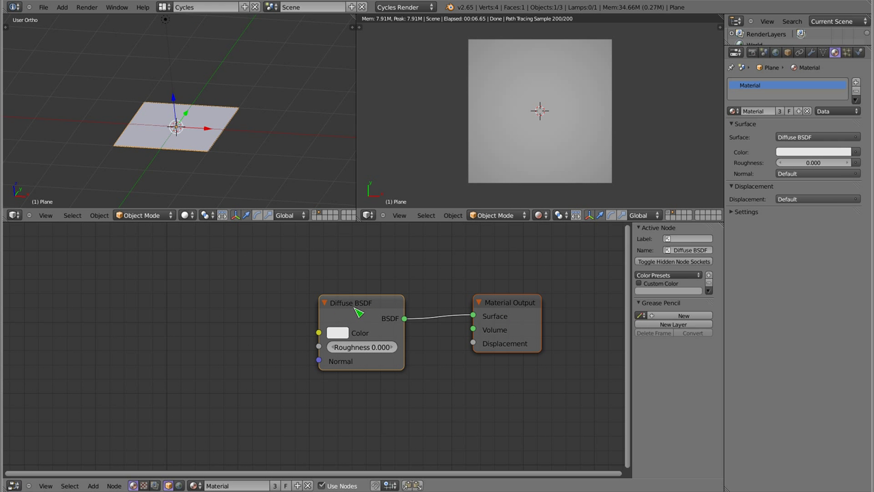
Step: Preview blue, purple, pink, salmon and beige diffuse tints on the colour wheel
click(339, 334)
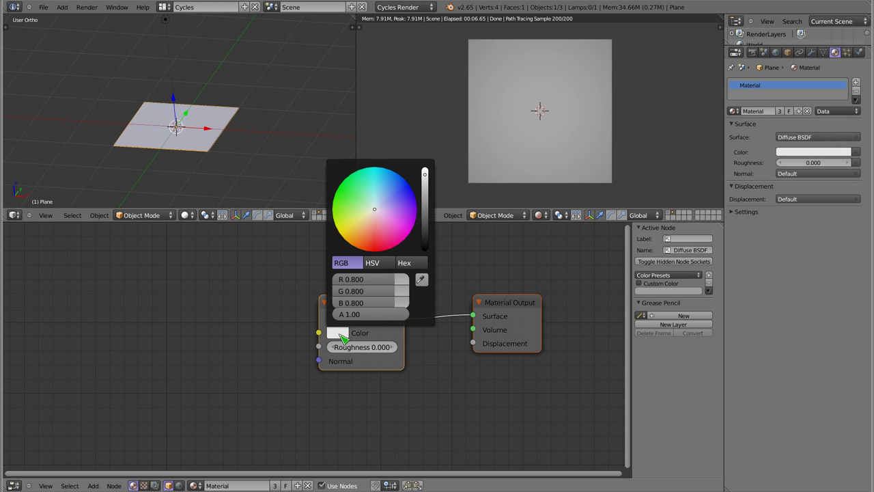
click(373, 207)
click(383, 197)
click(403, 196)
click(400, 231)
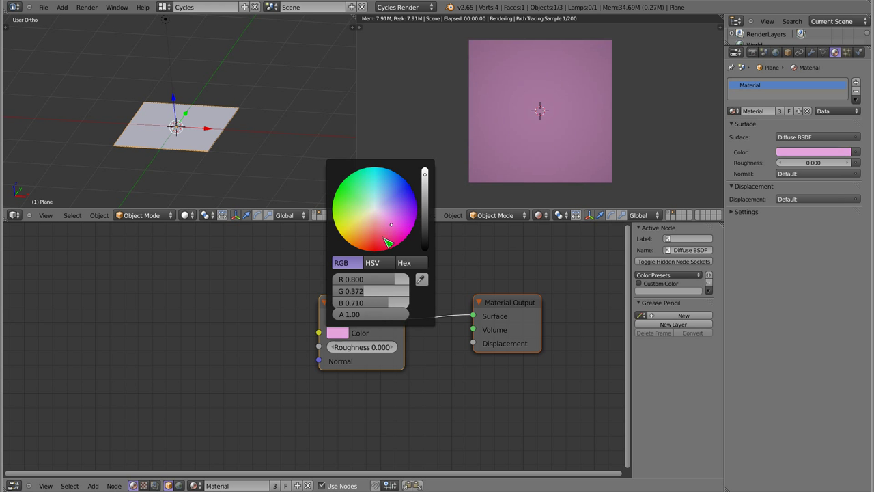
click(377, 240)
click(370, 224)
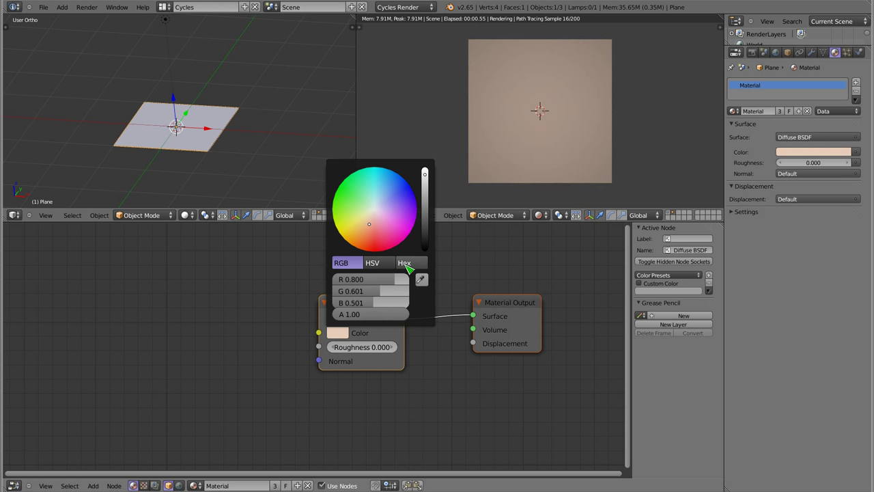
Step: Check Hex, HSV and RGB modes, then set the diffuse colour to white (1.0, 1.0, 1.0)
click(404, 262)
click(379, 265)
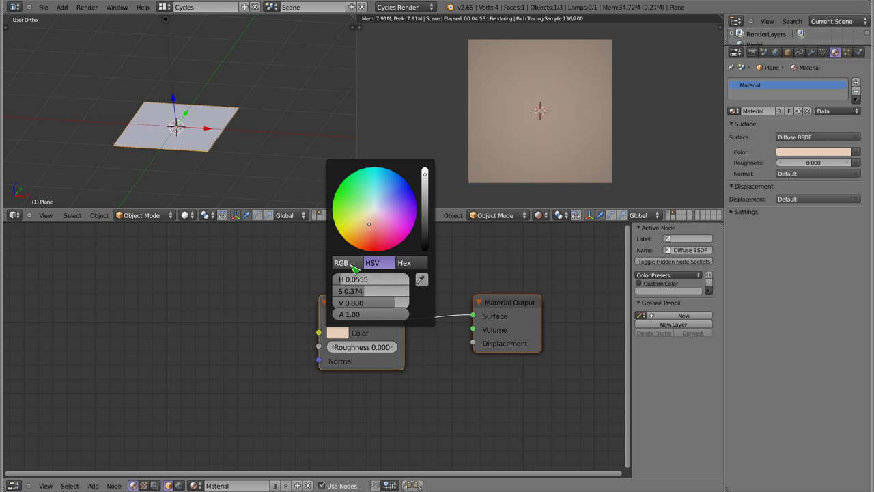
click(347, 263)
mouse_move(384, 291)
mouse_down()
mouse_move(401, 289)
mouse_move(415, 305)
mouse_up()
drag(424, 169, 425, 168)
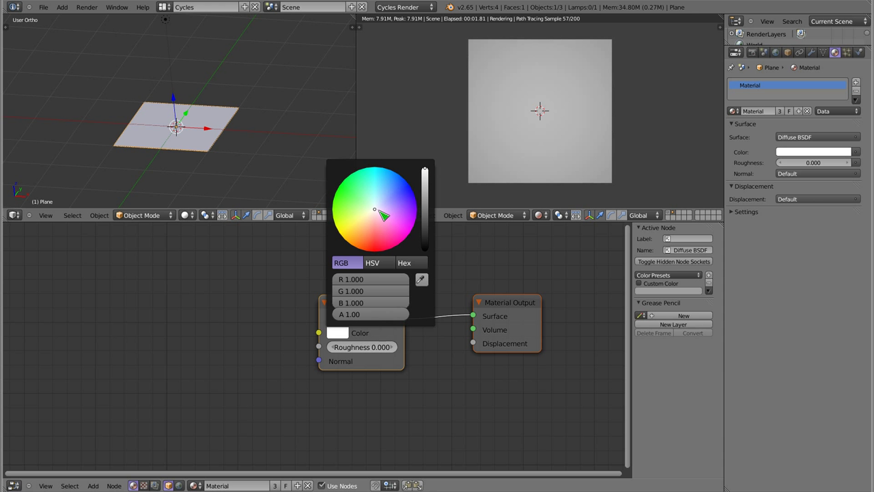
key(shift+a)
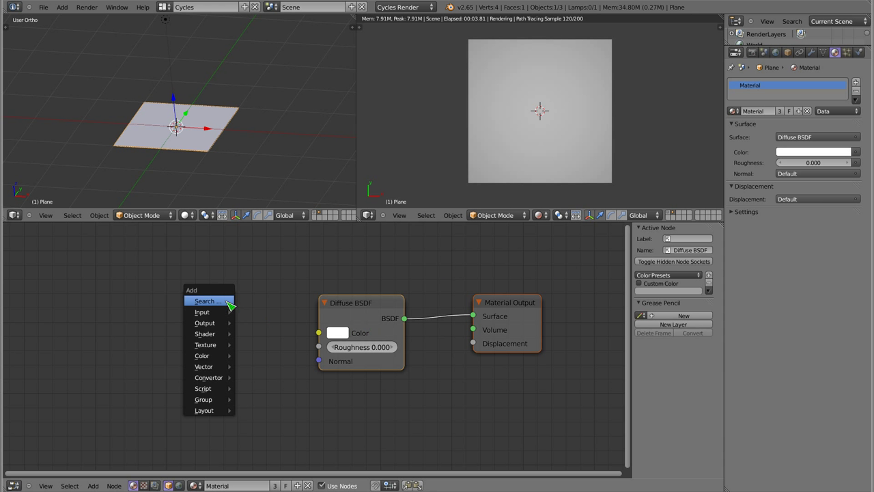
mouse_move(202, 312)
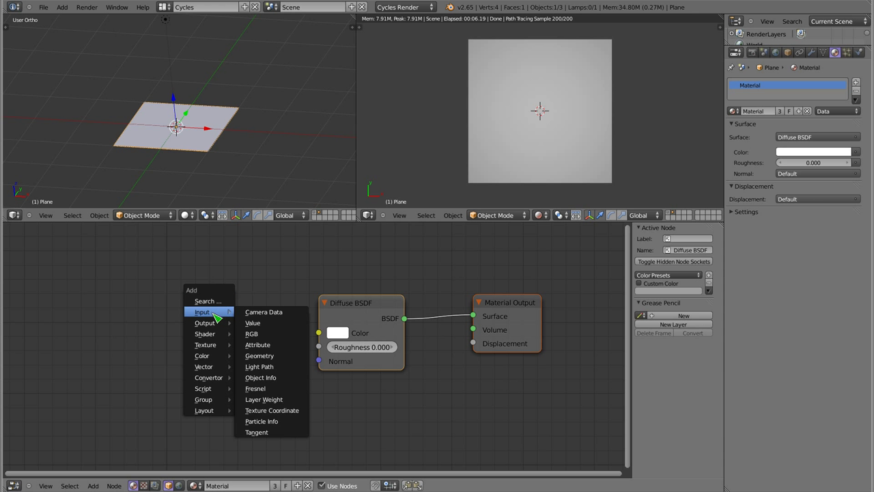
click(252, 333)
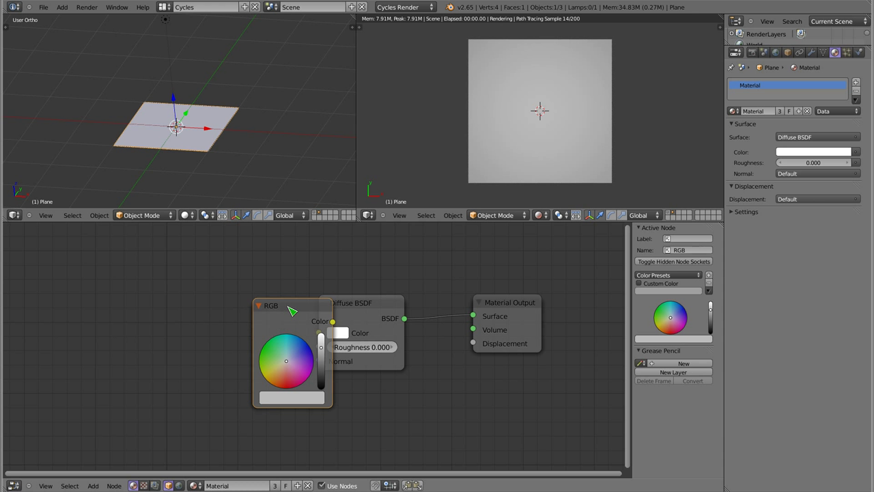
click(248, 336)
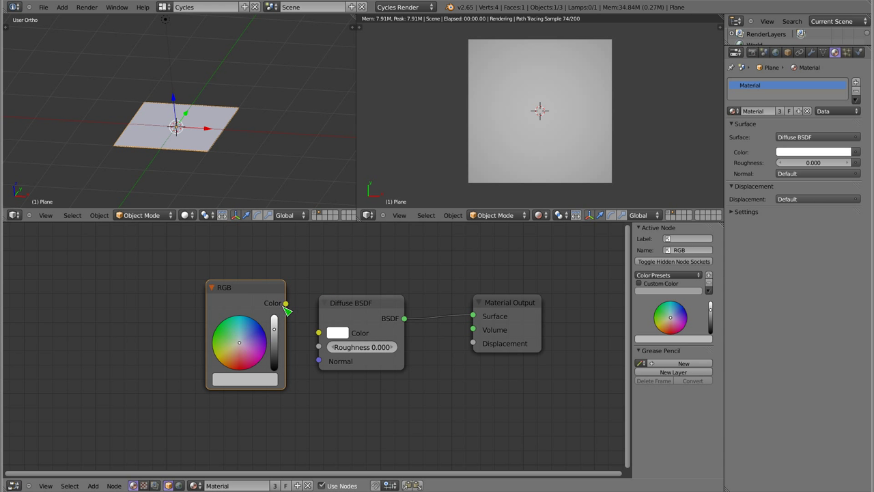
drag(286, 304, 319, 332)
drag(249, 340, 215, 330)
mouse_move(266, 349)
mouse_down()
mouse_move(242, 353)
mouse_move(250, 368)
mouse_move(252, 344)
mouse_move(218, 326)
mouse_up()
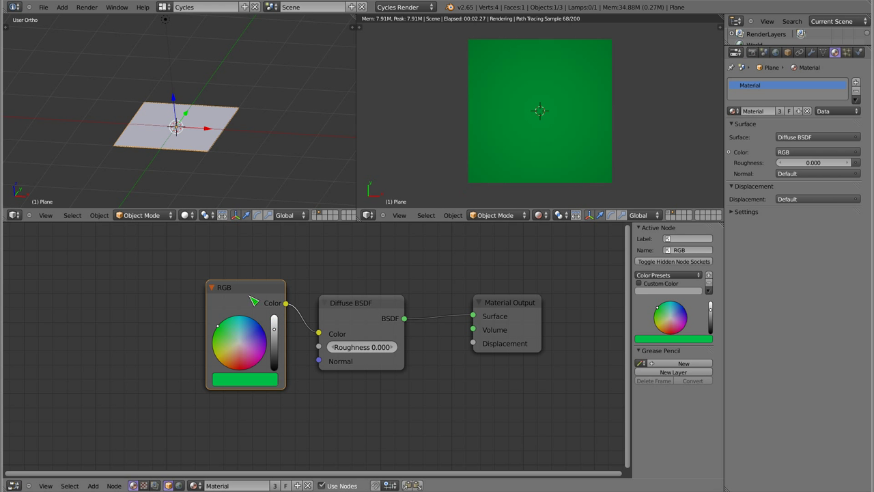
key(x)
key(shift+a)
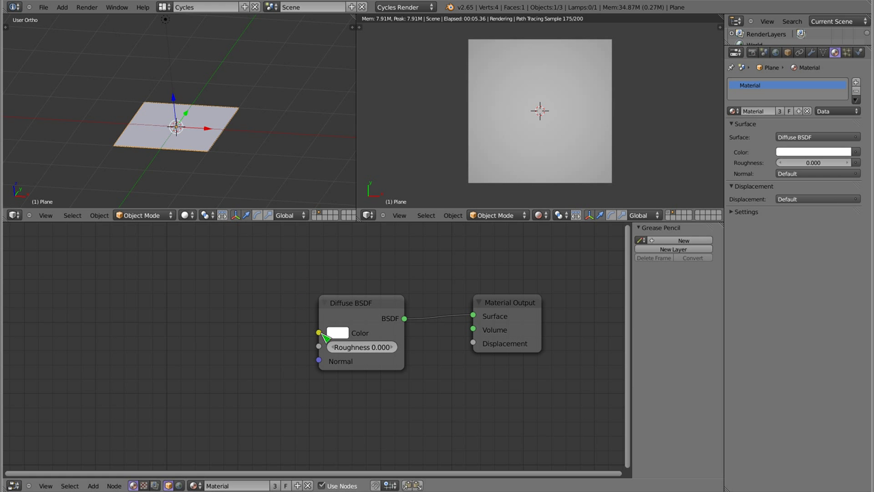
key(shift+a)
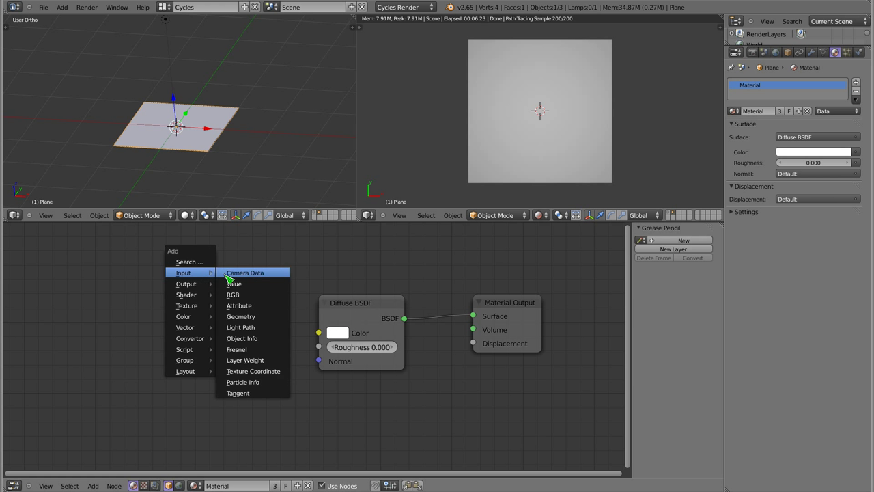
click(242, 285)
click(211, 289)
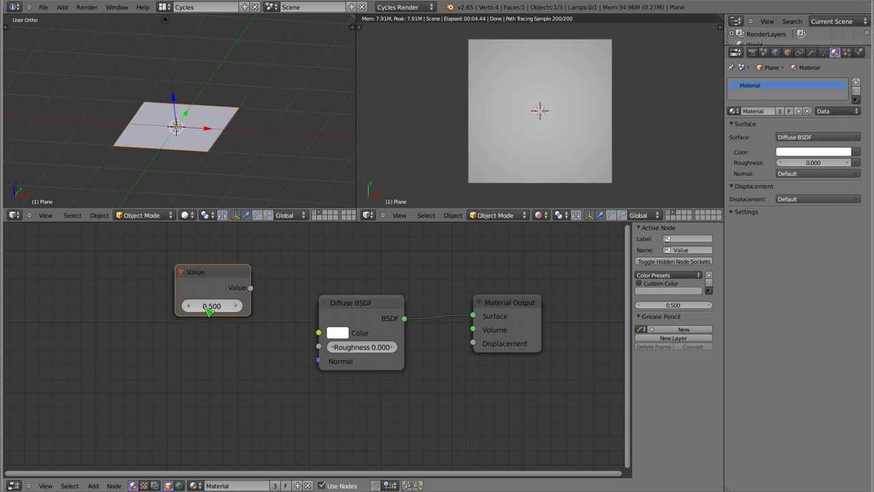
drag(251, 287, 319, 333)
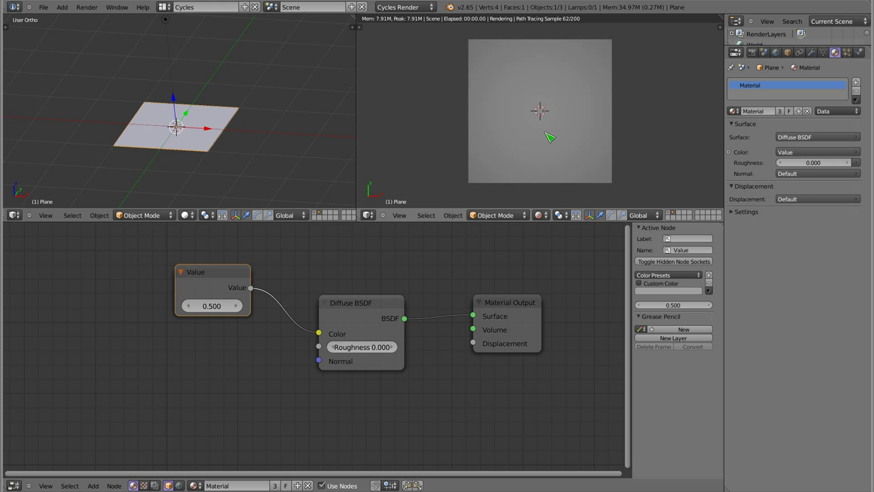
click(216, 306)
text(1)
key(Return)
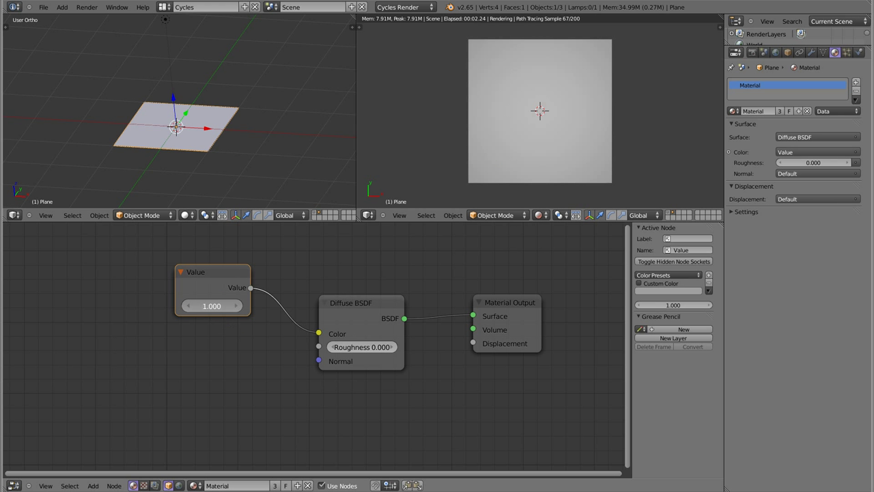
drag(211, 306, 203, 347)
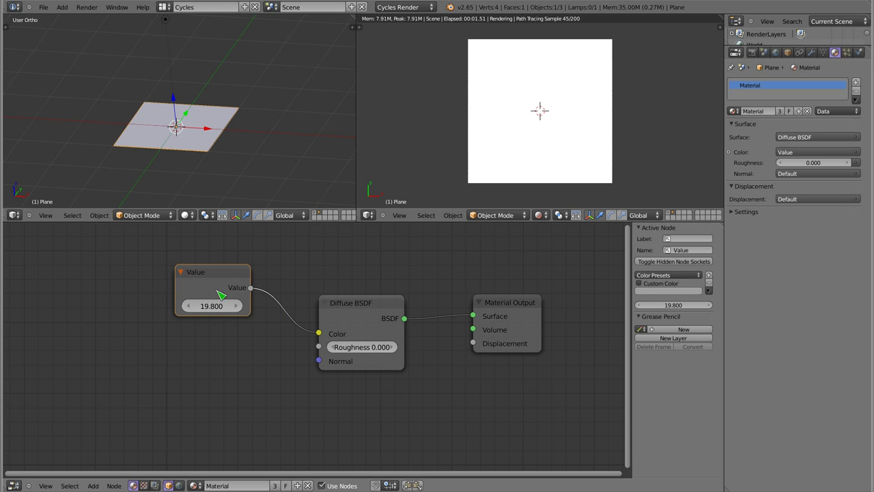
drag(213, 306, 274, 306)
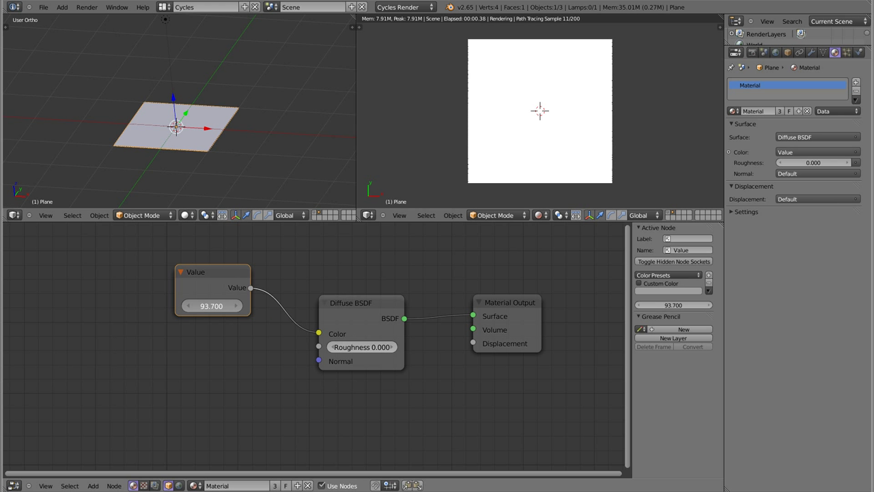
drag(211, 306, 198, 306)
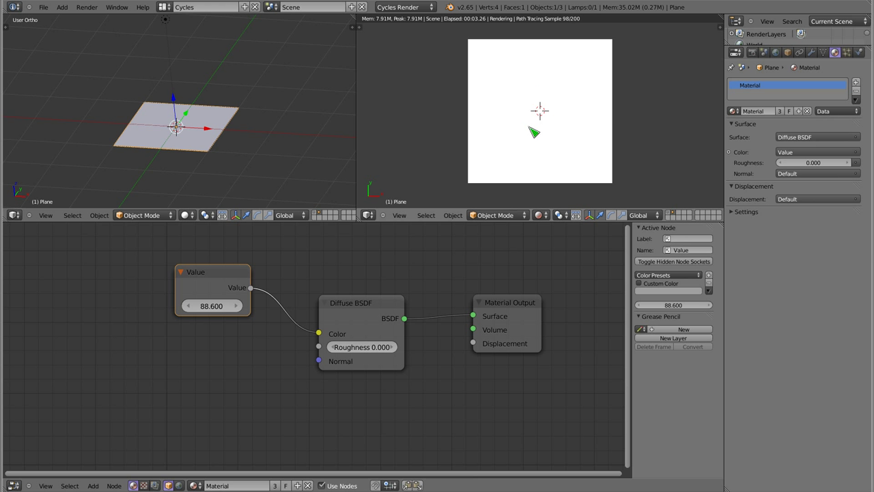
key(x)
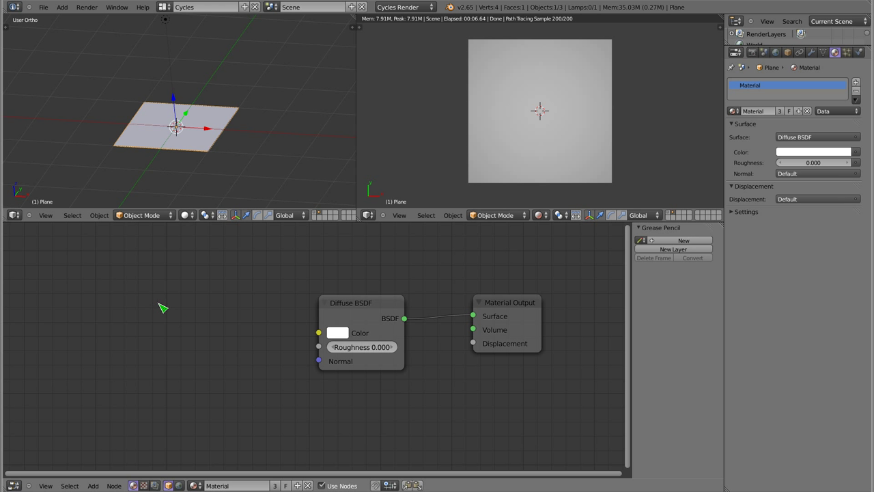
Step: Sketch grease pencil strokes over the nodes and an X on the plane, then erase them
drag(133, 278, 185, 336)
drag(164, 269, 114, 337)
mouse_move(168, 275)
right_down()
mouse_move(126, 316)
mouse_move(143, 271)
mouse_move(193, 337)
right_up()
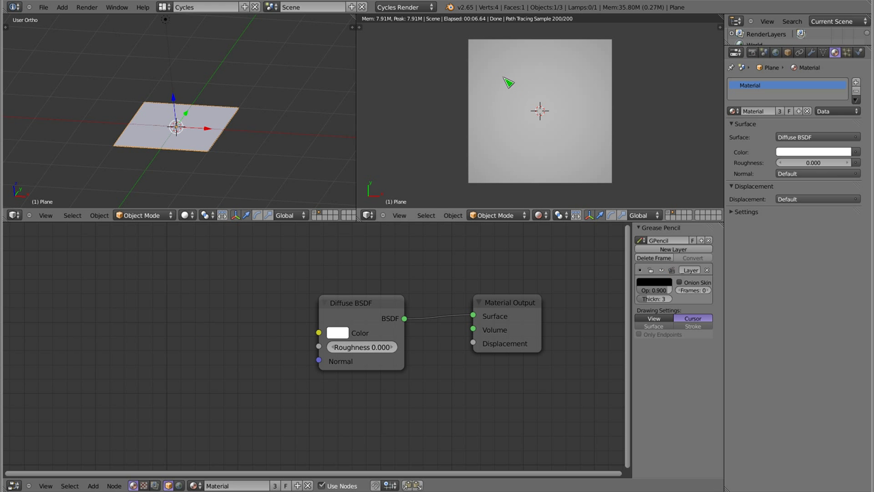
drag(509, 67, 466, 107)
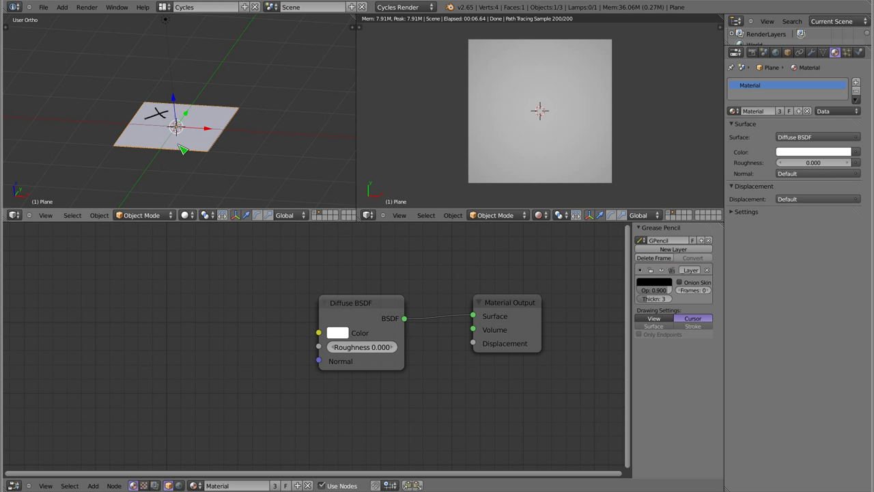
right_drag(151, 114, 180, 101)
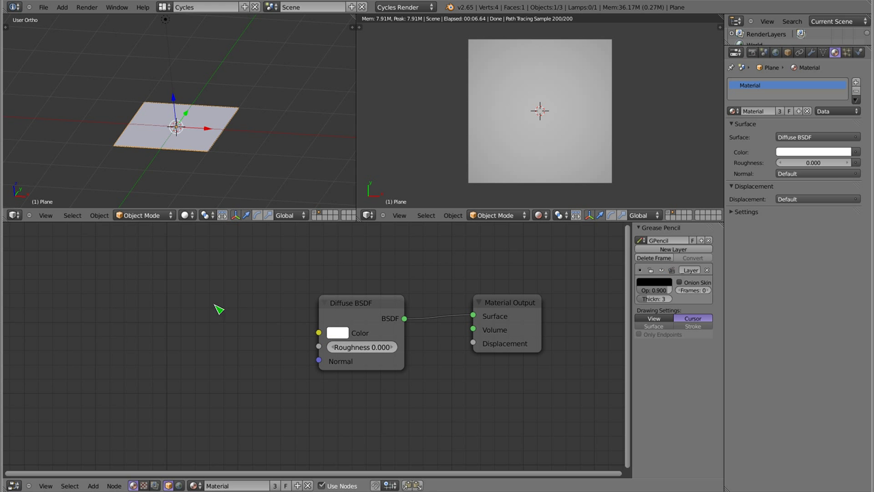
Step: Add a Normal vector node left of the Diffuse BSDF and rotate its direction sphere
key(shift+a)
mouse_move(76, 328)
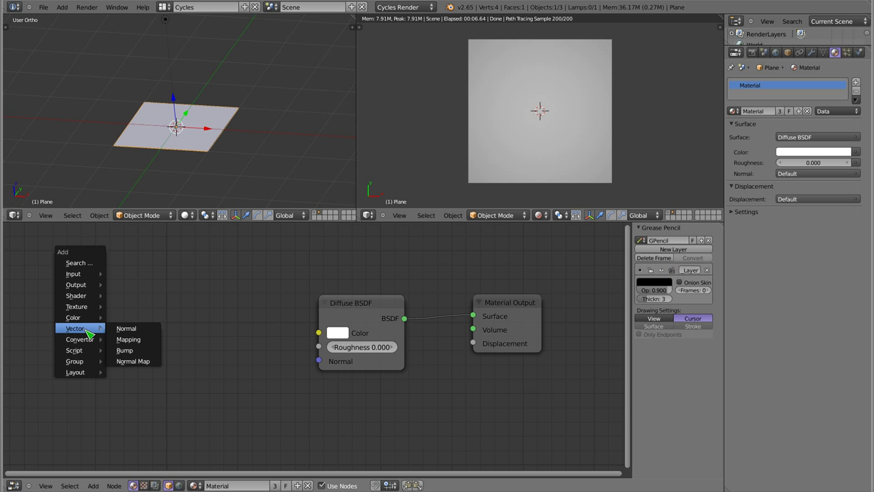
click(143, 330)
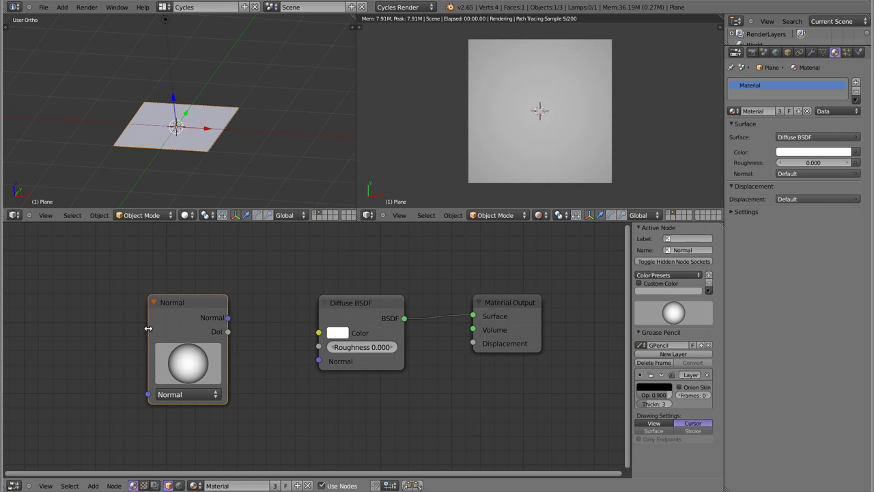
click(192, 261)
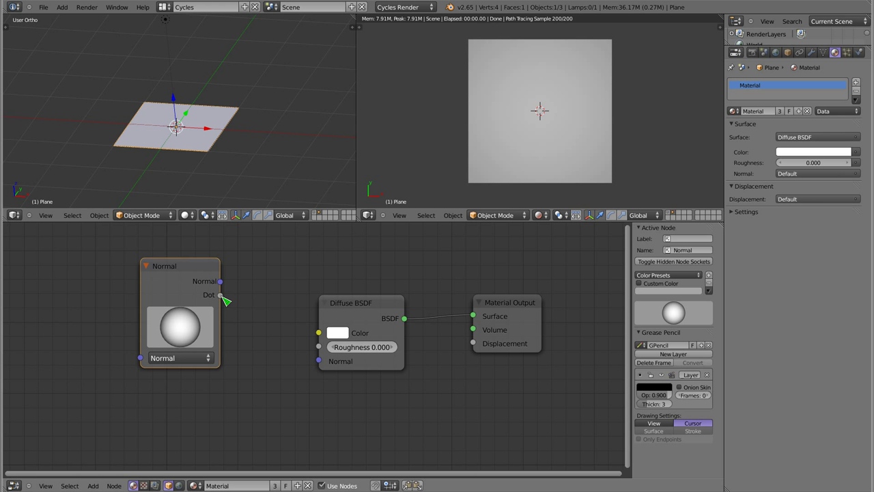
drag(190, 320, 175, 340)
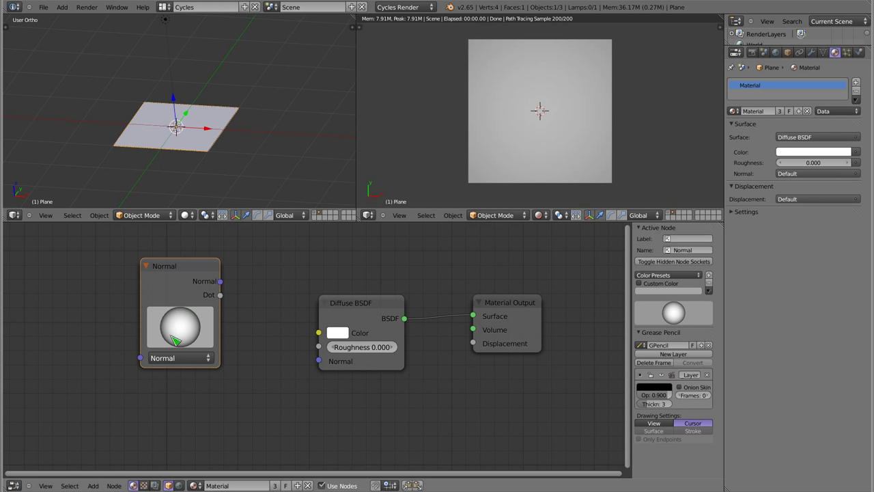
mouse_move(175, 340)
mouse_down()
mouse_move(207, 360)
mouse_move(196, 369)
mouse_up()
click(177, 357)
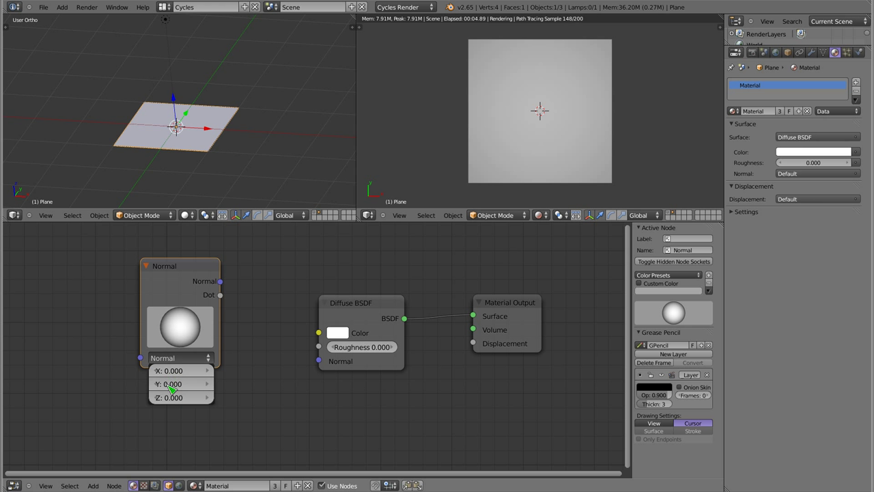
mouse_move(174, 327)
mouse_down()
mouse_move(220, 328)
mouse_move(88, 274)
mouse_move(180, 312)
mouse_move(180, 361)
mouse_move(175, 341)
mouse_up()
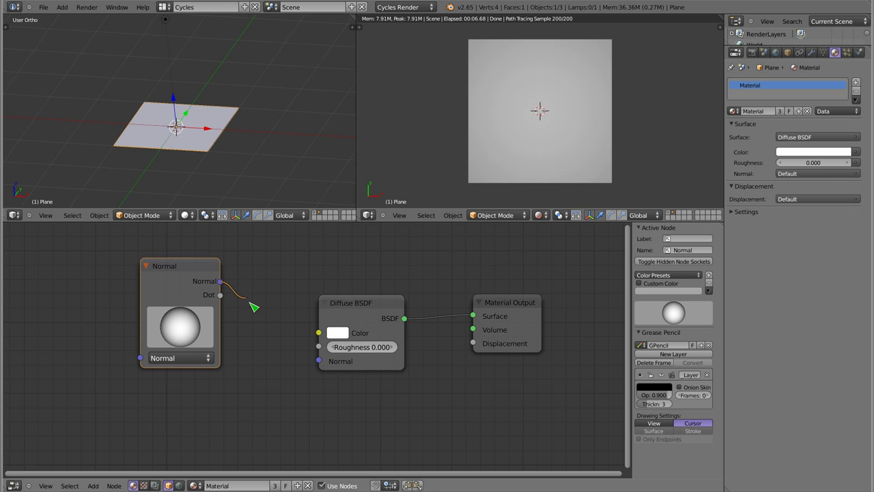
Step: Link the Normal output to Diffuse Color, widen the node, and rotate the normal until crimson
mouse_move(231, 283)
mouse_down()
mouse_move(284, 333)
mouse_move(318, 333)
mouse_up()
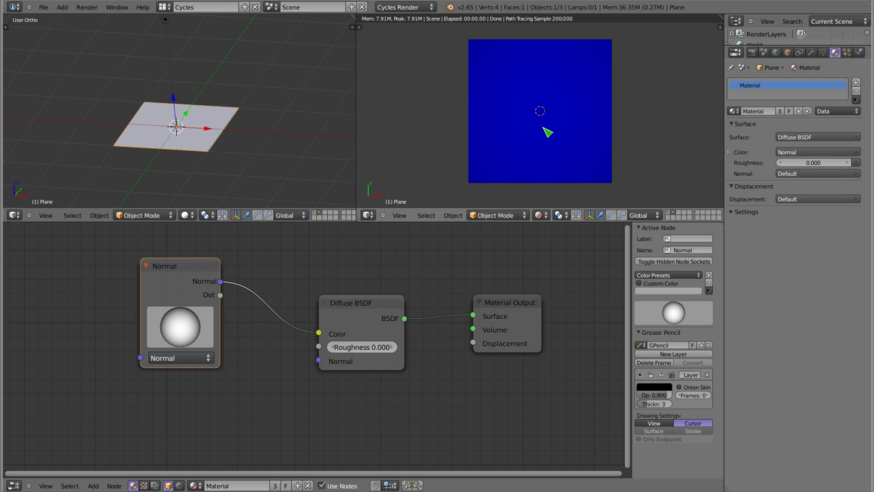
drag(184, 329, 227, 385)
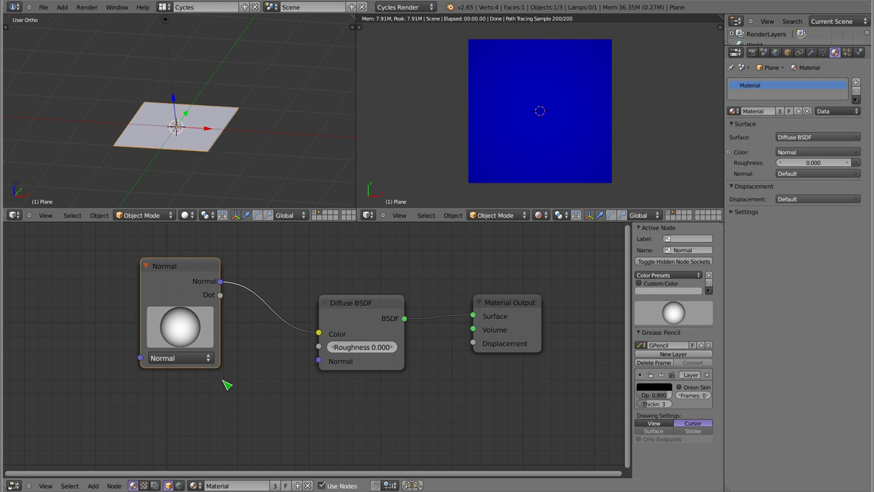
drag(220, 370, 243, 372)
mouse_move(192, 334)
mouse_down()
mouse_move(183, 335)
mouse_move(275, 330)
mouse_up()
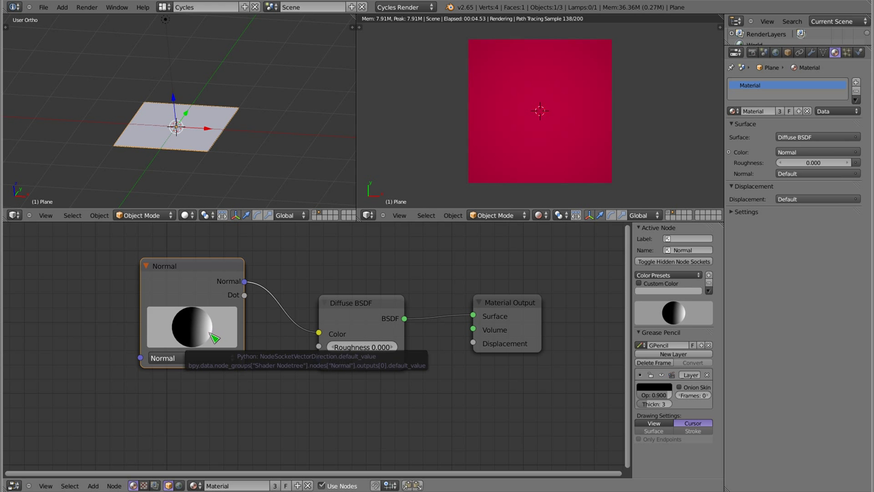
drag(214, 338, 135, 253)
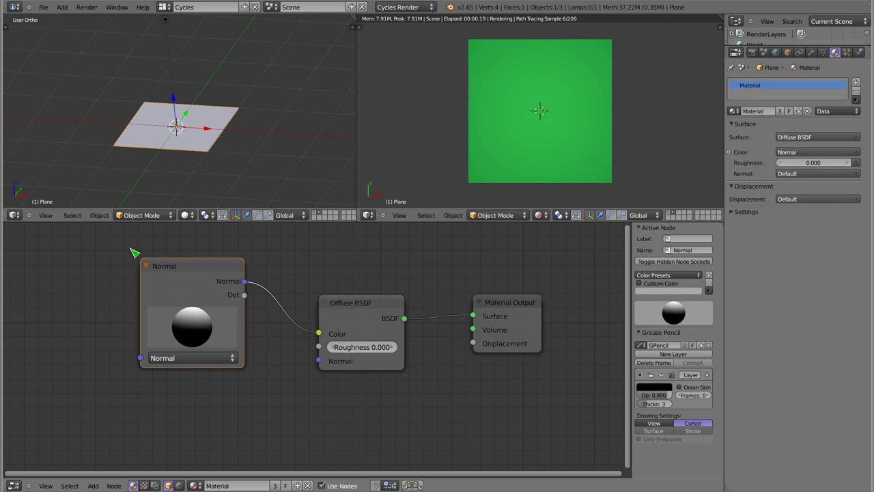
mouse_move(197, 313)
mouse_down()
mouse_move(189, 362)
mouse_move(205, 368)
mouse_move(83, 320)
mouse_move(198, 317)
mouse_up()
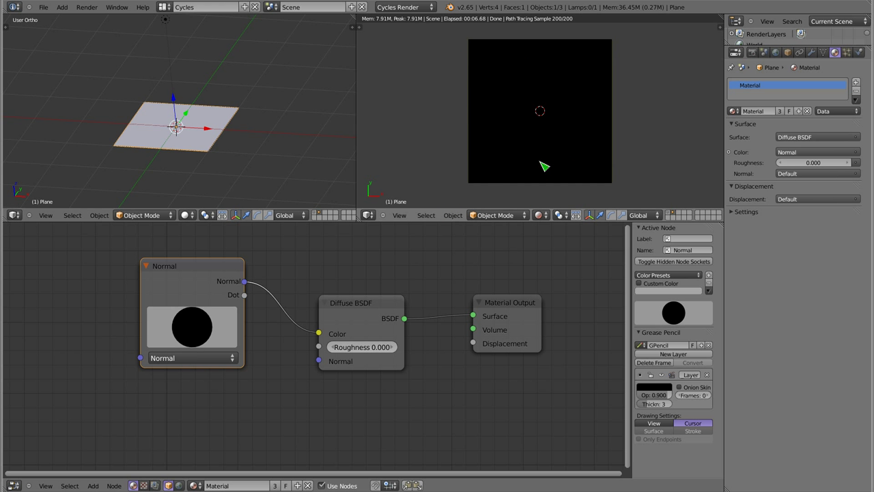
mouse_move(188, 327)
mouse_down()
mouse_move(425, 242)
mouse_move(411, 236)
mouse_move(255, 285)
mouse_up()
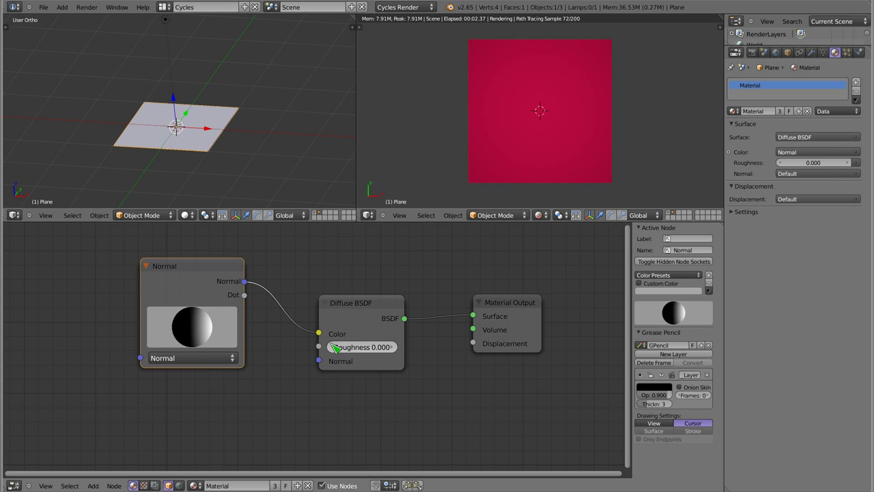
Step: Replace the Normal node with a Mapping node feeding the Diffuse BSDF Color
key(x)
key(shift+a)
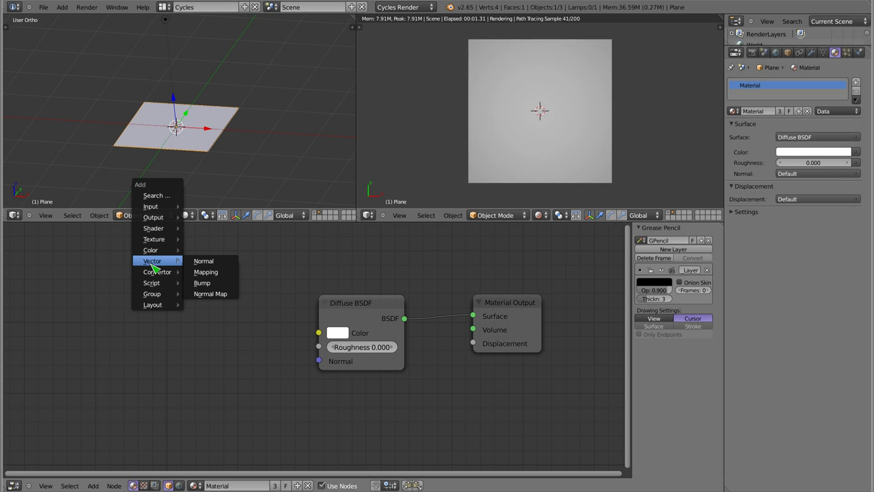
click(230, 275)
click(162, 253)
drag(243, 260, 319, 333)
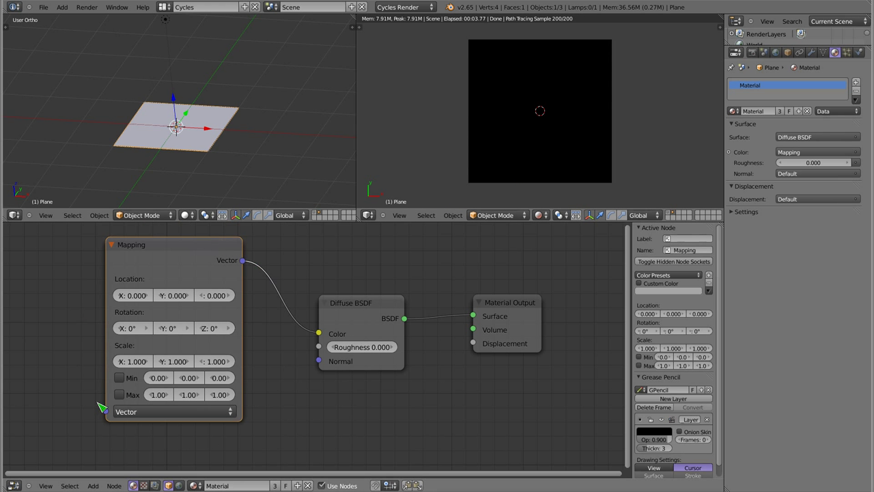
Step: Set the Mapping node's first vector value to 1, then delete the Mapping node
click(155, 413)
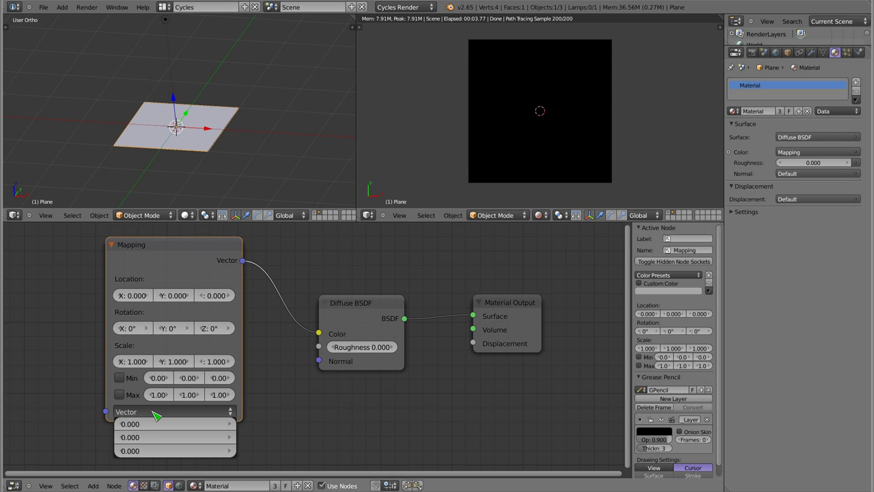
drag(142, 430, 152, 424)
click(181, 427)
text(1)
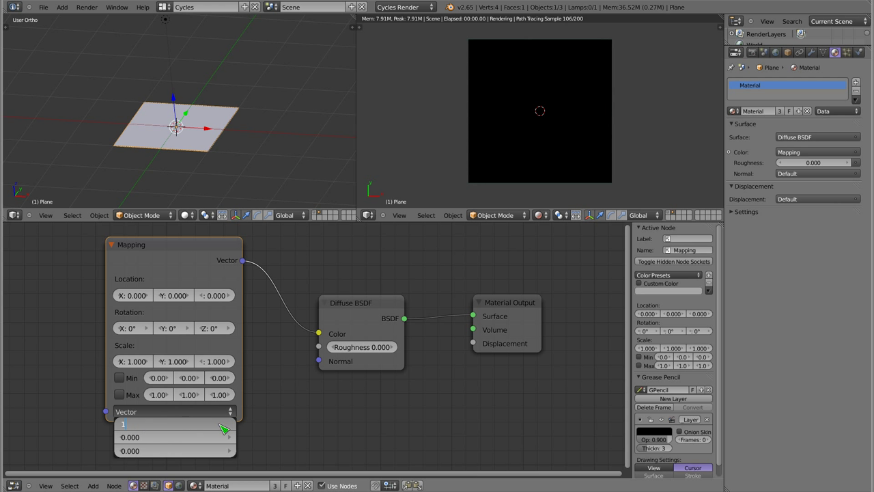
key(Return)
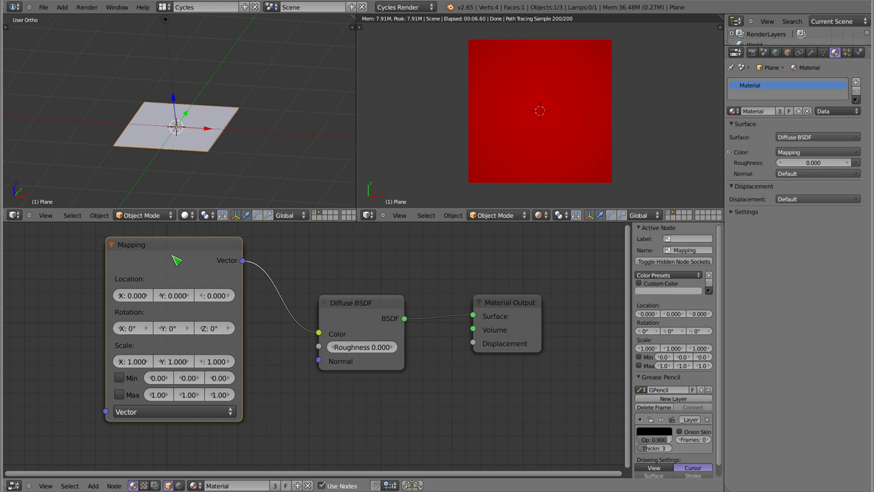
key(x)
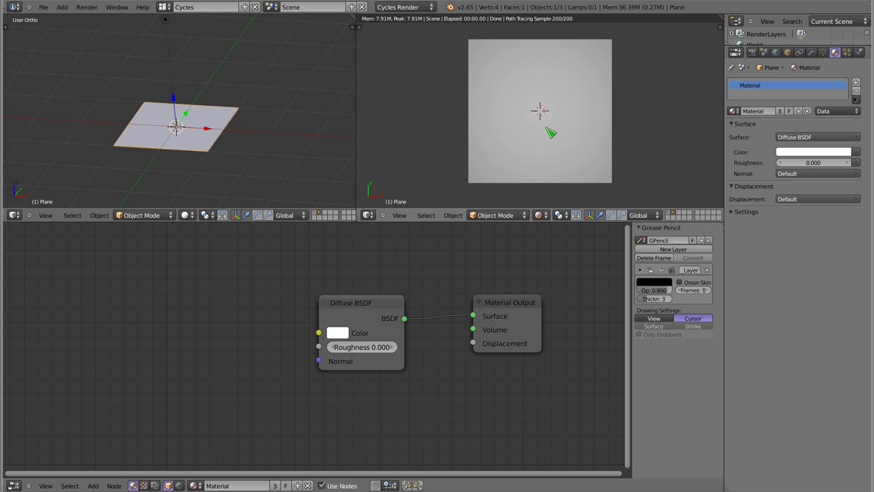
Step: Orbit and zoom the 3D view for a closer, nearly face-on look at the plane
key(shift+a)
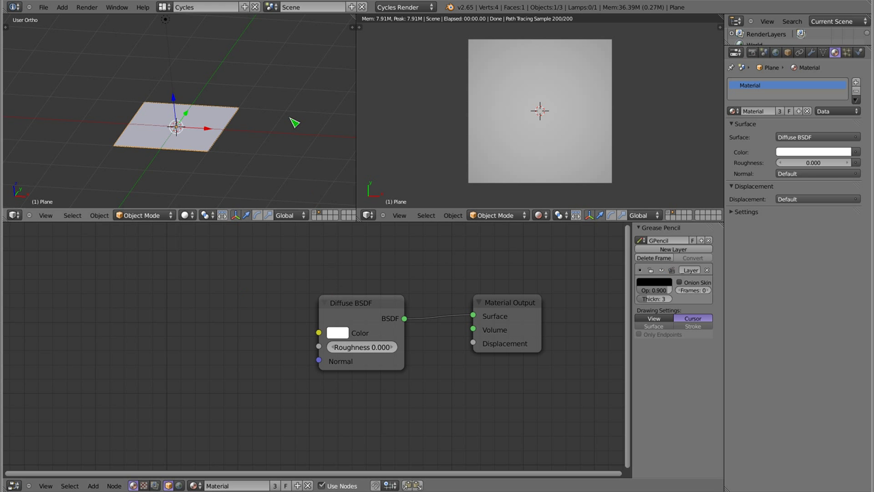
mouse_move(164, 137)
middle_down()
mouse_move(148, 189)
mouse_move(202, 176)
mouse_move(171, 164)
middle_up()
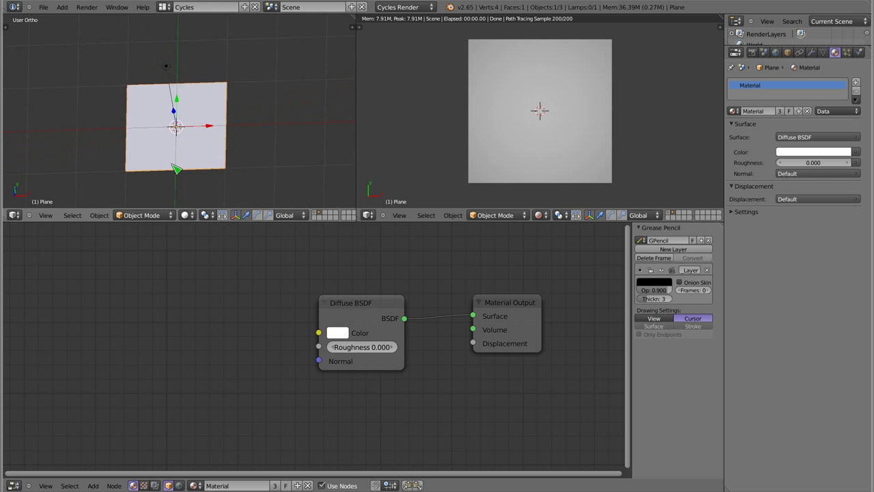
scroll(170, 130, up, 2)
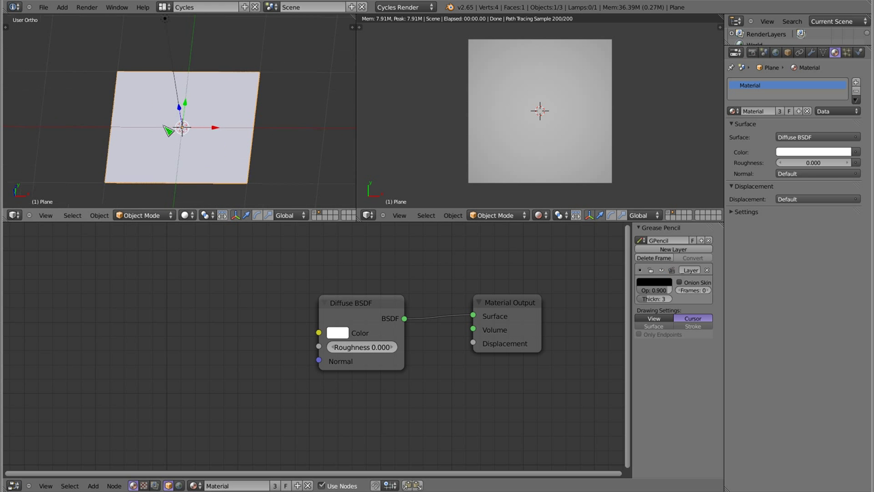
scroll(189, 140, up, 2)
middle_drag(189, 140, 196, 117)
middle_drag(152, 136, 142, 142)
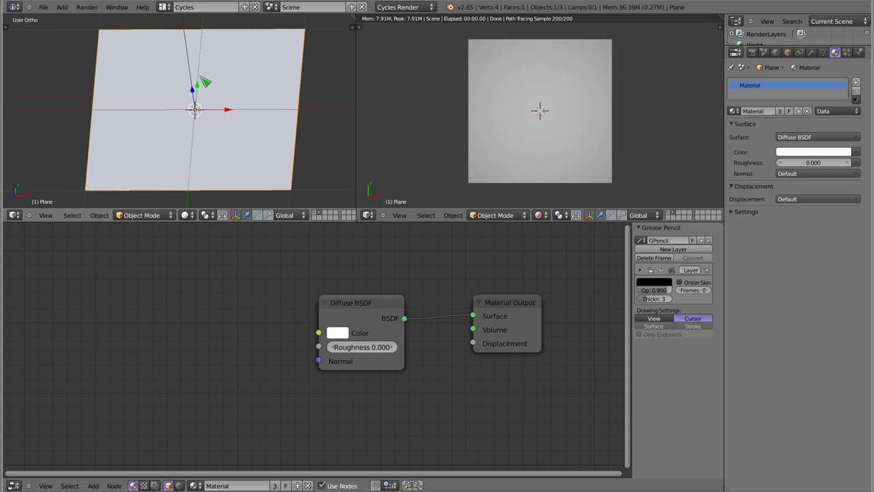
Step: UV-unwrap the plane in Edit Mode and return to Object Mode
key(Tab)
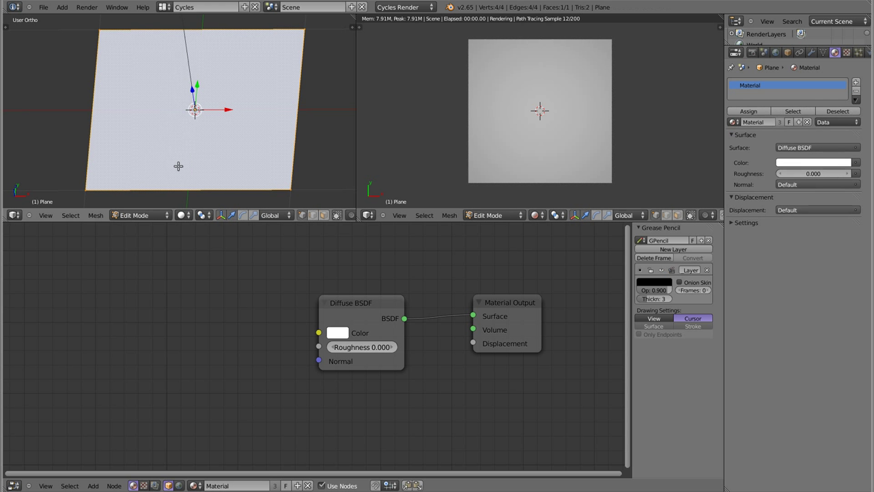
scroll(179, 156, down, 1)
key(u)
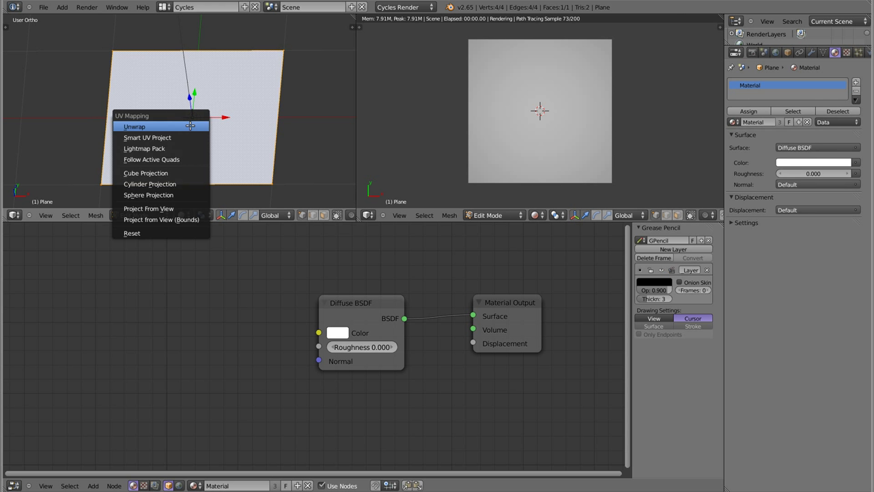
click(149, 126)
key(Tab)
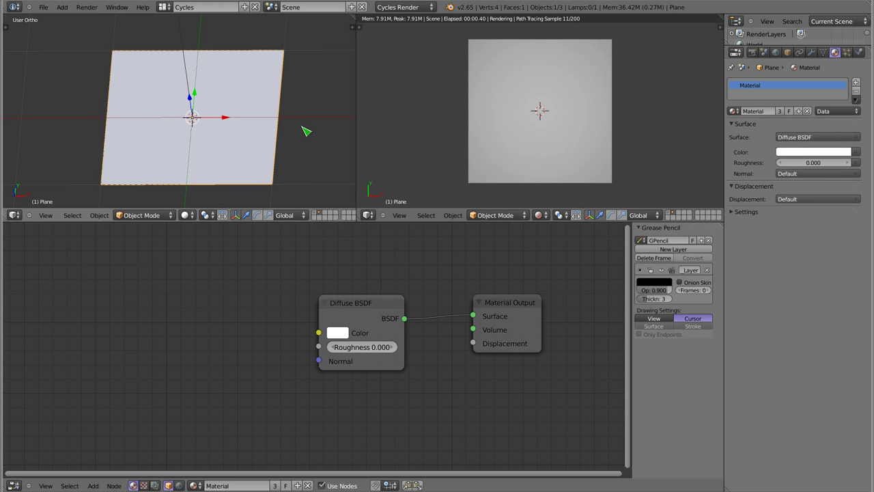
Step: Rename the plane's UV map from UVMap to 'a' in Object Data properties
click(824, 52)
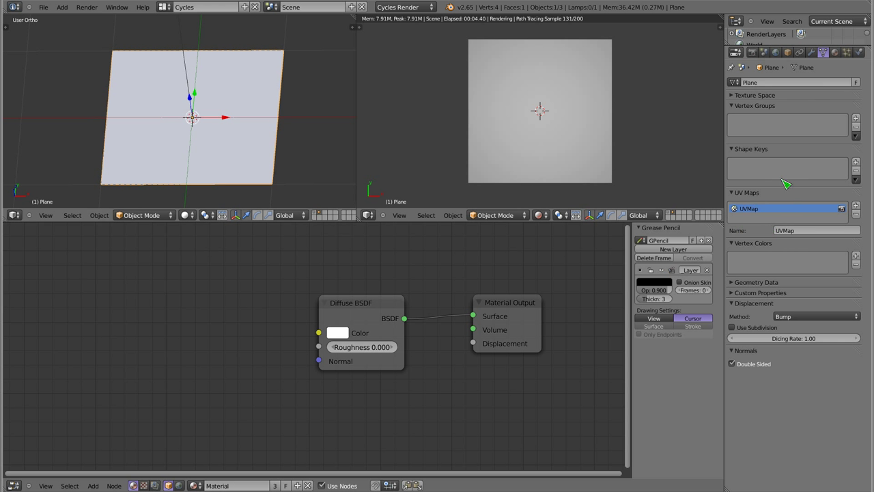
ctrl+middle_drag(792, 236, 794, 241)
click(785, 297)
text(a)
key(Return)
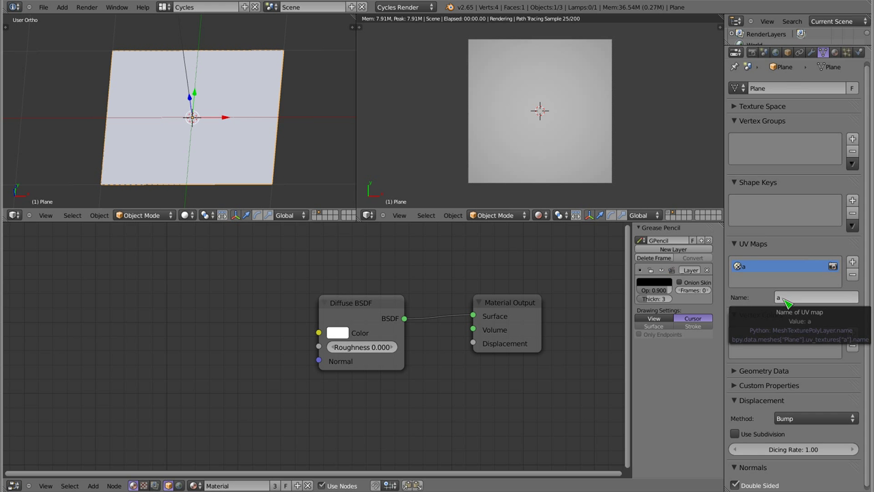
key(shift+a)
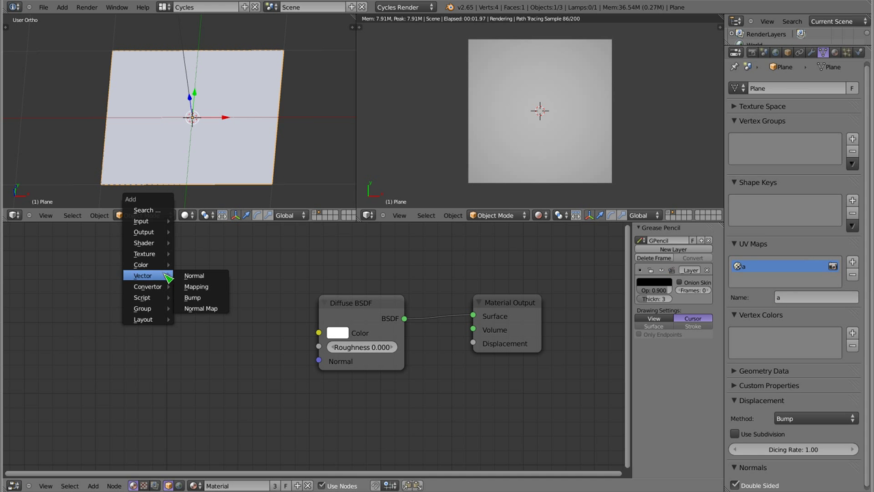
mouse_move(143, 220)
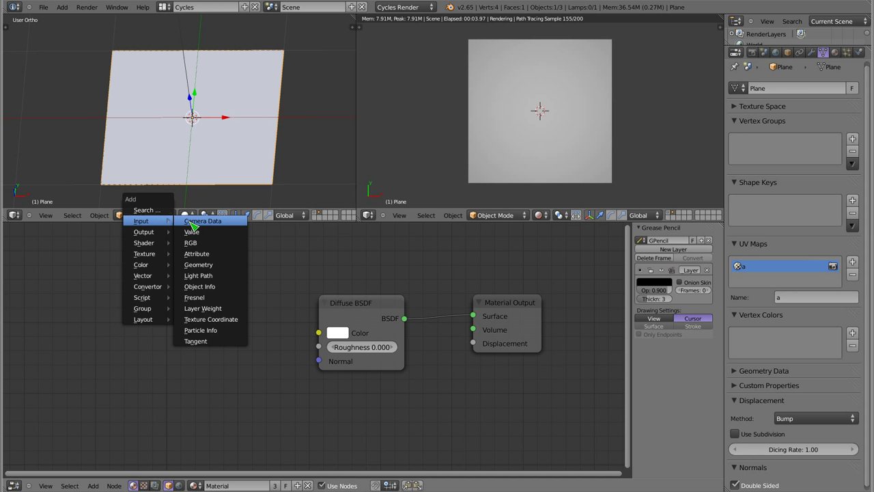
Step: Add an Attribute node named 'a' and link its Vector to the Diffuse BSDF Color
click(216, 254)
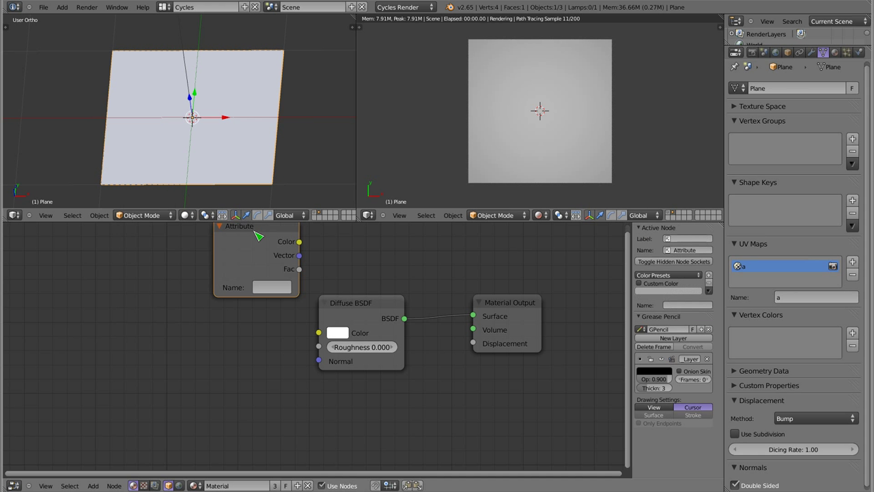
click(154, 297)
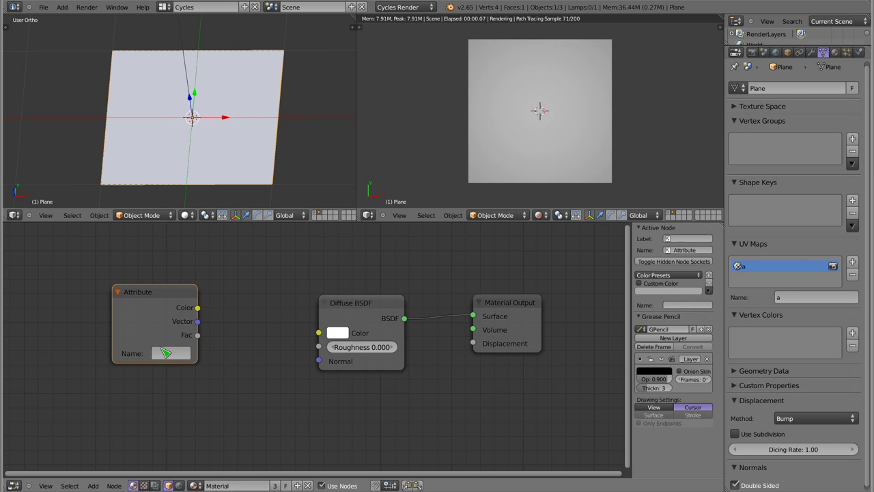
text(a)
key(Return)
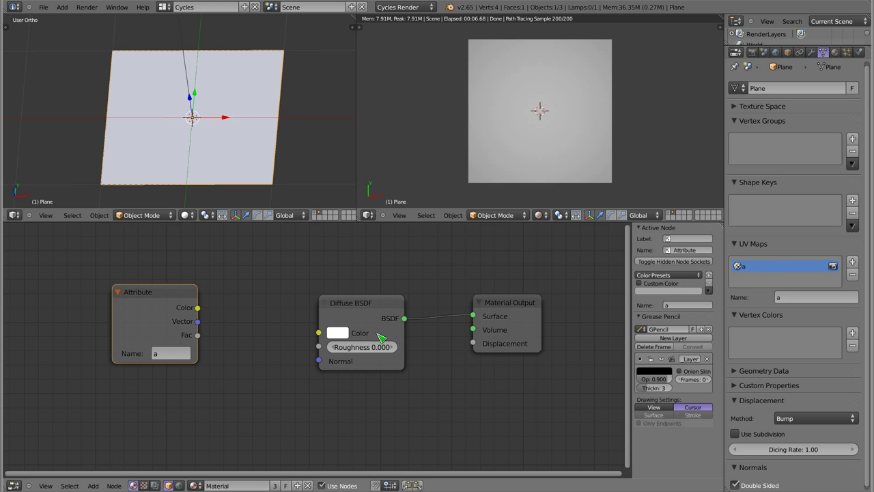
drag(197, 321, 318, 334)
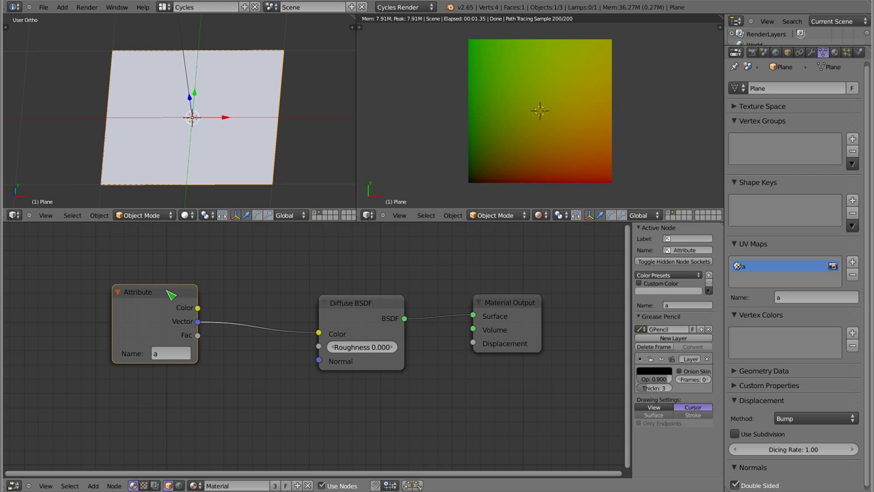
Step: Rearrange the Attribute and Diffuse BSDF nodes, then delete the Attribute node
drag(170, 293, 224, 303)
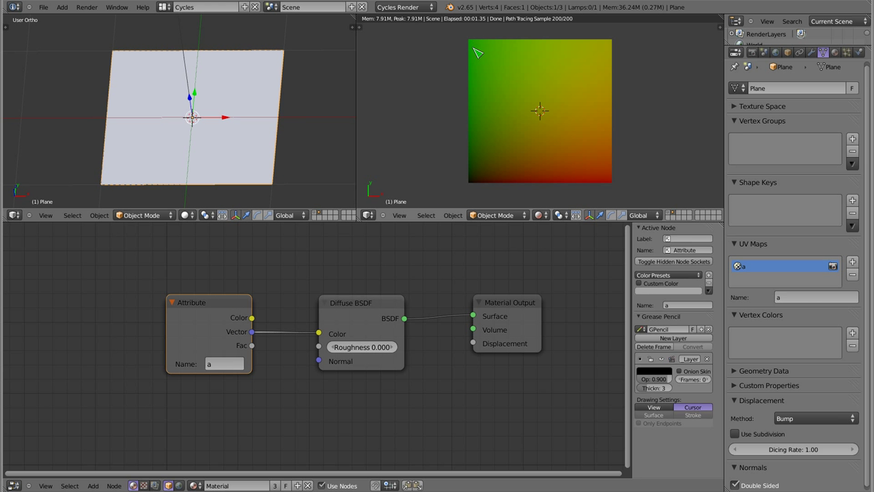
click(363, 304)
drag(363, 303, 398, 303)
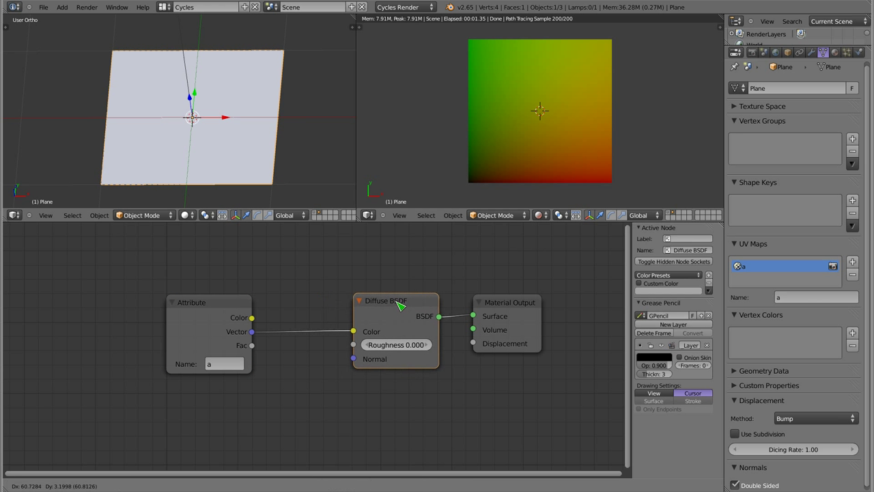
click(211, 306)
drag(211, 307, 216, 304)
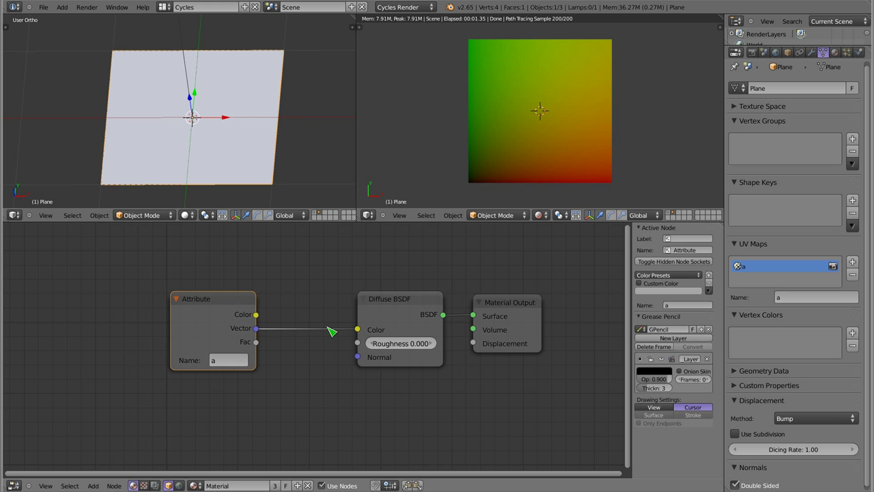
key(x)
key(shift+a)
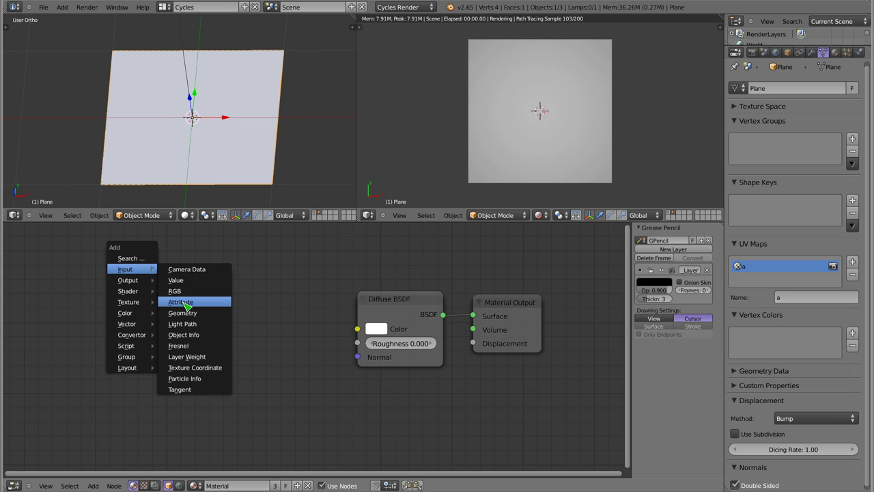
Step: Add a Geometry node left of the Diffuse BSDF and connect its Position to Color
click(215, 317)
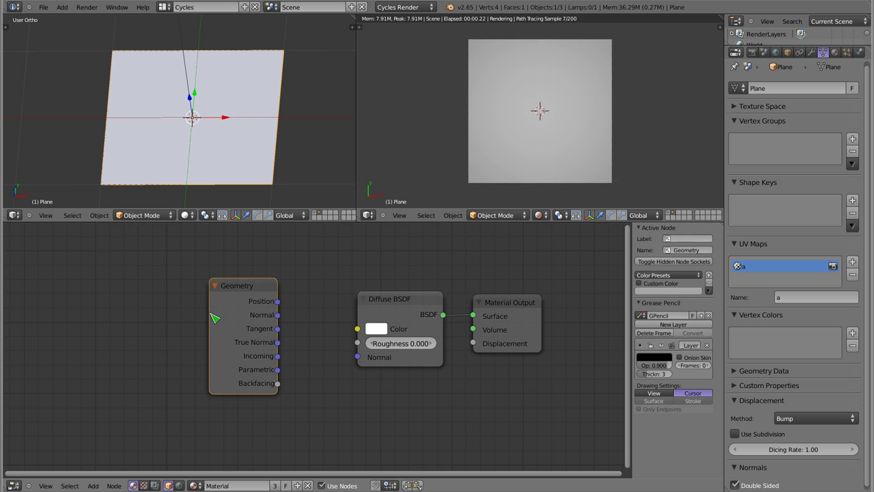
click(199, 286)
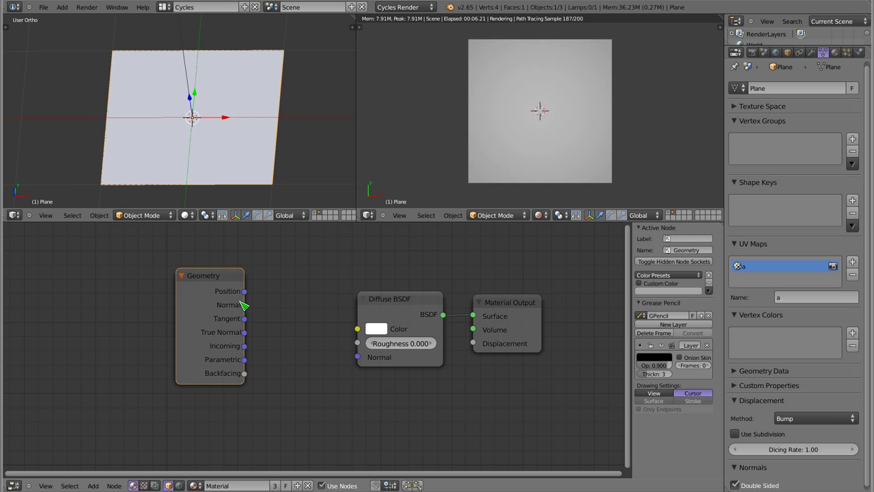
scroll(250, 299, down, 1)
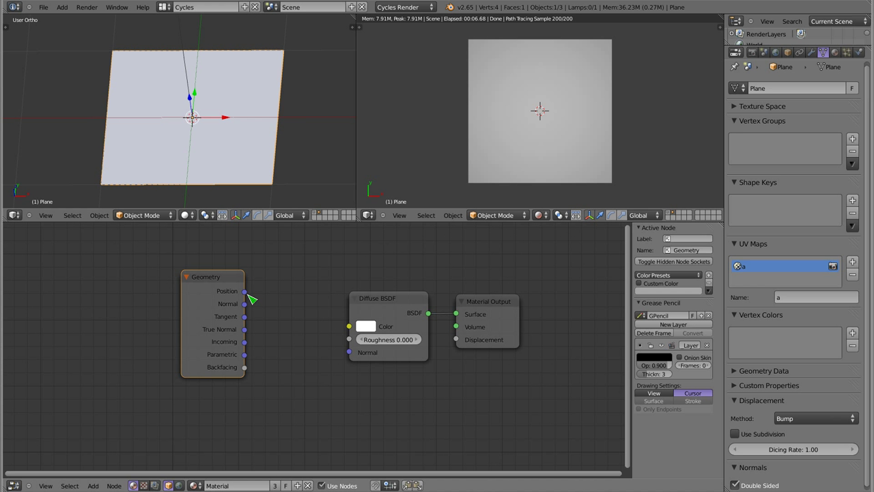
scroll(248, 296, up, 1)
drag(225, 276, 219, 271)
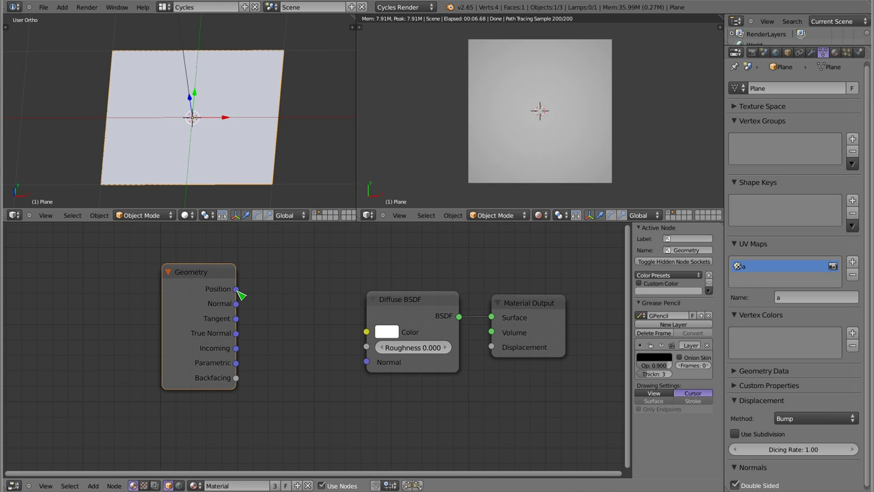
drag(237, 289, 363, 331)
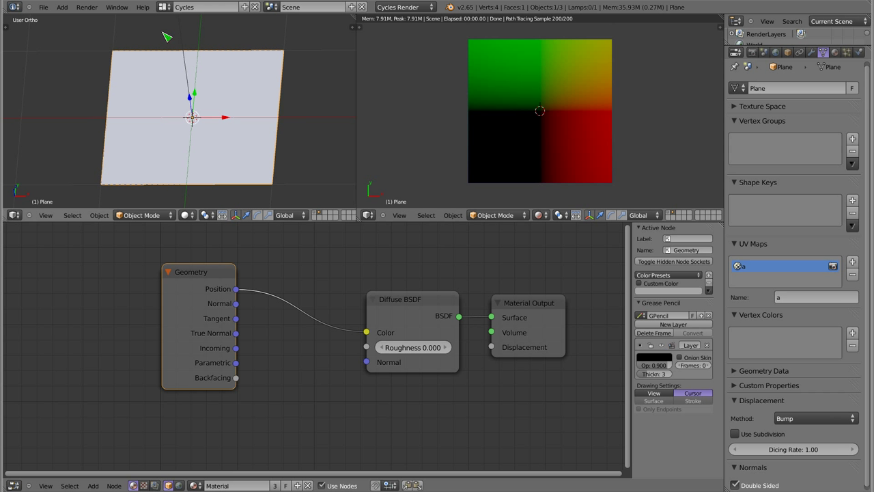
mouse_move(194, 130)
middle_down()
mouse_move(187, 84)
mouse_move(195, 107)
middle_up()
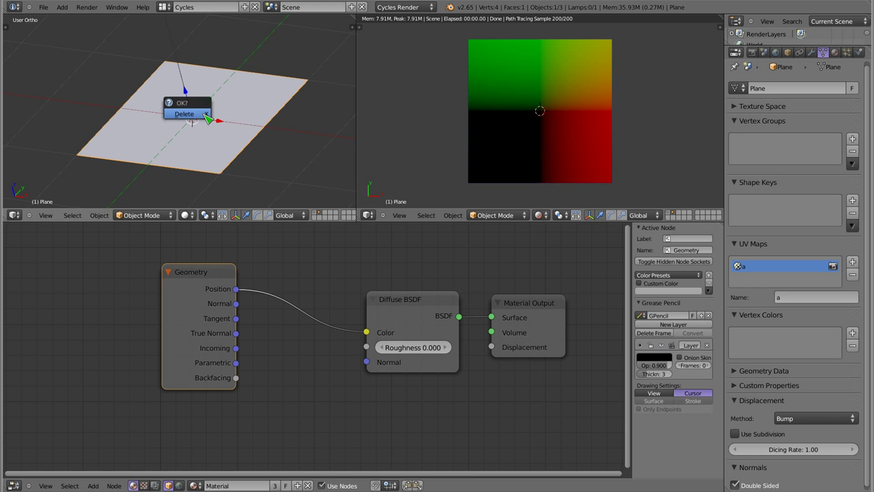
Step: Rename the plane's material to 'm'
click(834, 52)
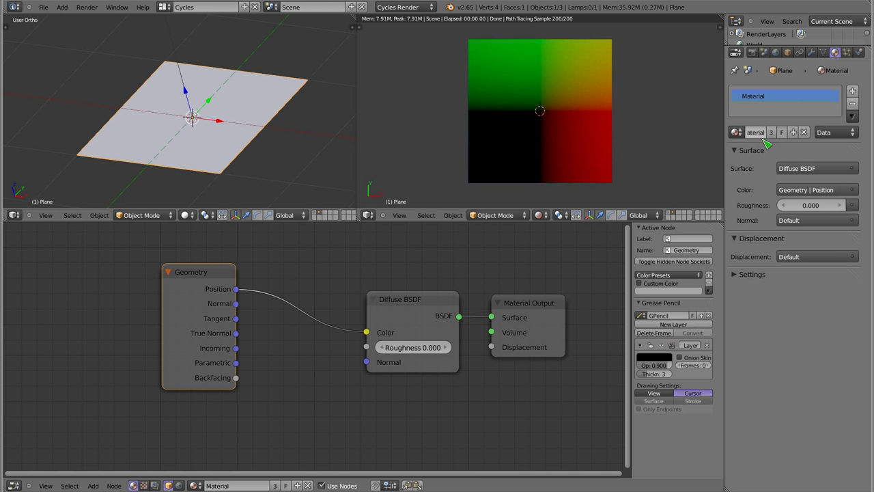
text(m)
key(Return)
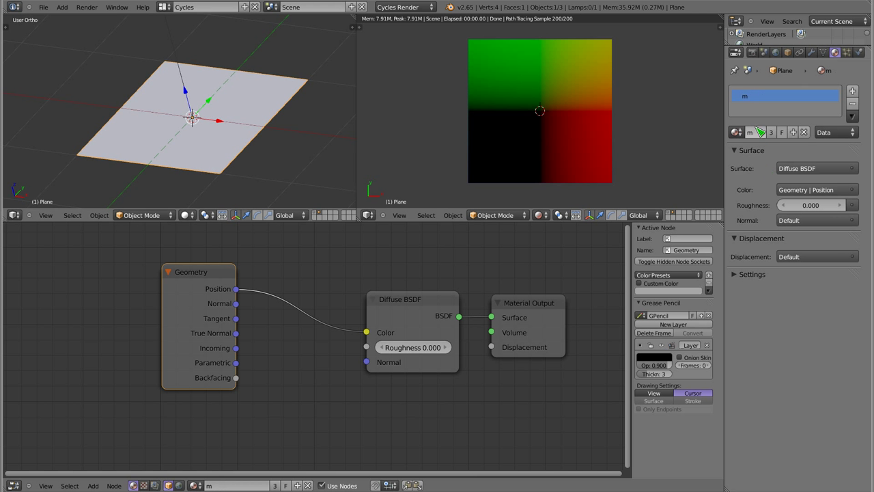
Step: Delete the plane, add a new cube, and adjust the rendered view onto it
key(x)
click(205, 103)
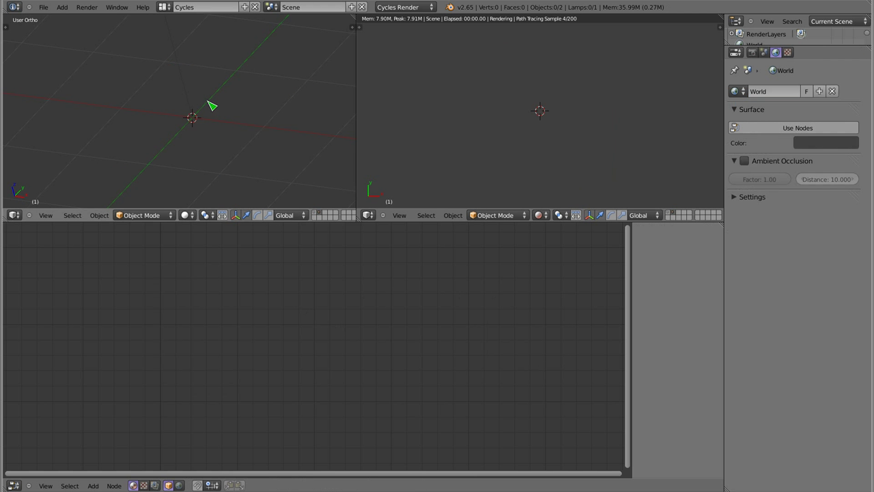
key(shift+a)
click(224, 129)
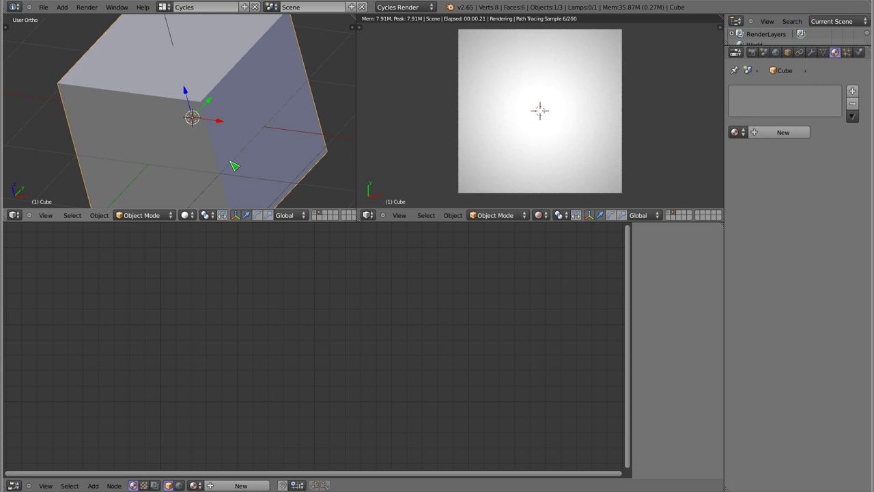
scroll(211, 121, down, 3)
scroll(517, 164, down, 5)
middle_drag(517, 167, 497, 158)
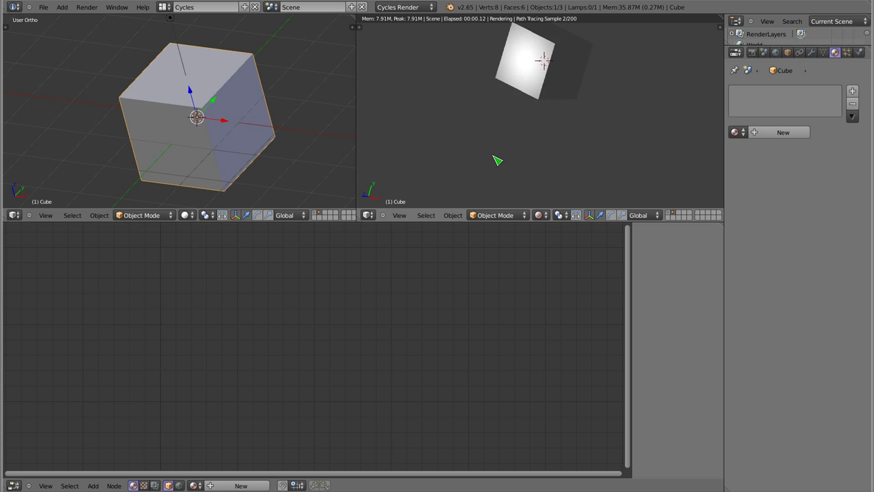
scroll(546, 66, down, 4)
shift+middle_drag(526, 86, 508, 98)
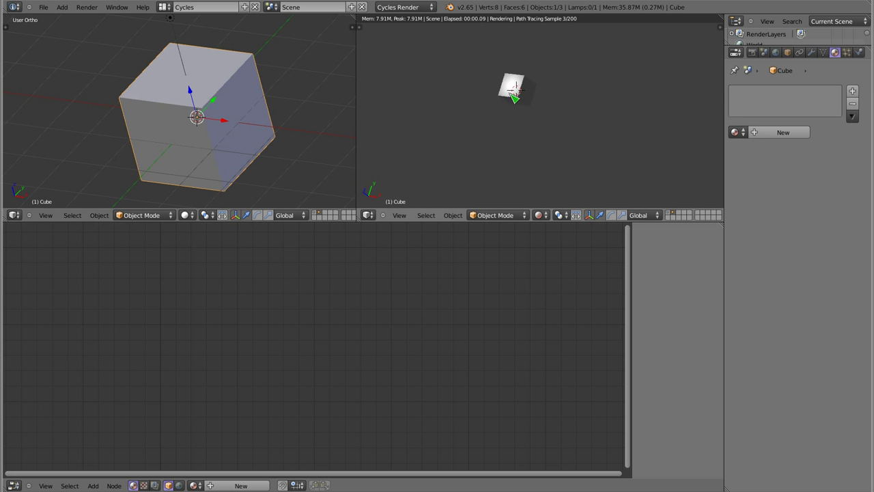
scroll(508, 97, up, 6)
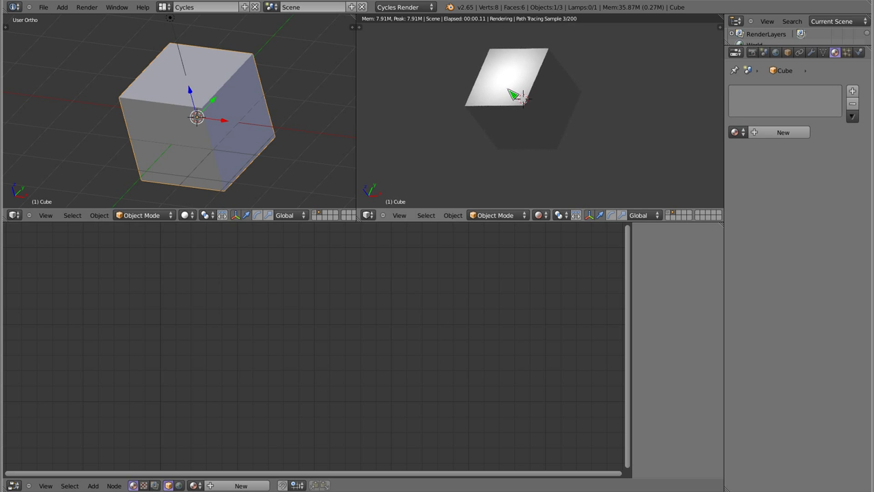
Step: Duplicate the point lamp twice, placing the copies around the cube, then select the cube
scroll(179, 66, down, 3)
right_click(172, 37)
key(shift+d)
click(298, 59)
key(g)
click(322, 111)
key(shift+d)
middle_drag(293, 195, 191, 202)
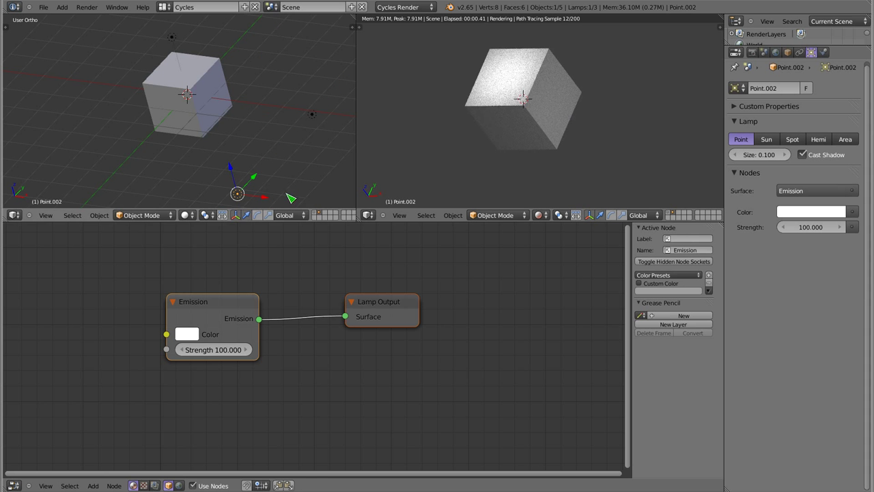
click(127, 205)
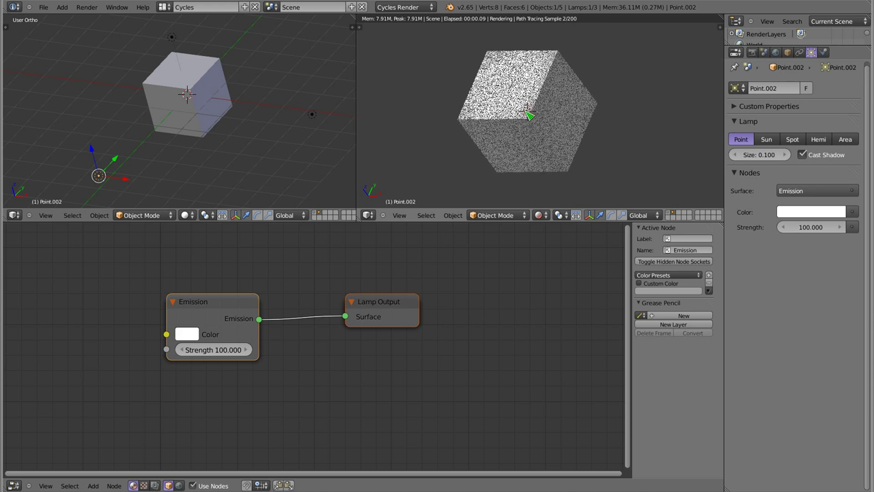
right_click(521, 104)
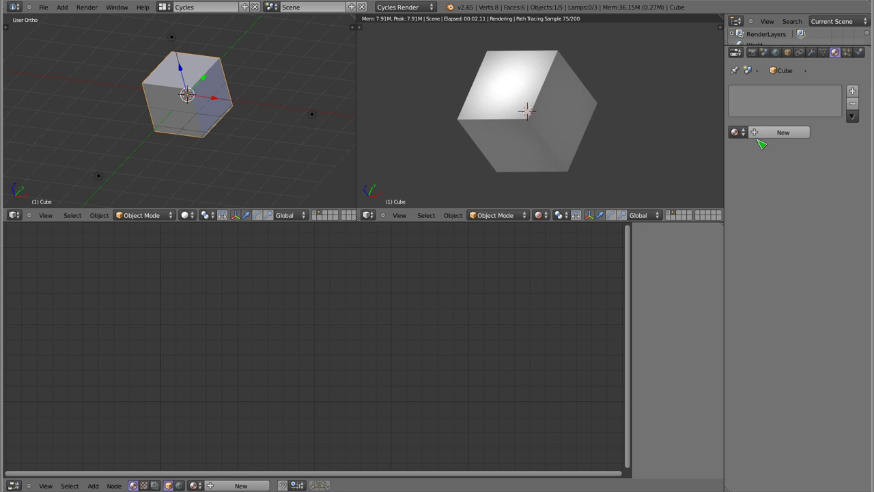
click(736, 133)
Step: Assign material 'm' to the cube and orbit the render to inspect its colours
click(751, 148)
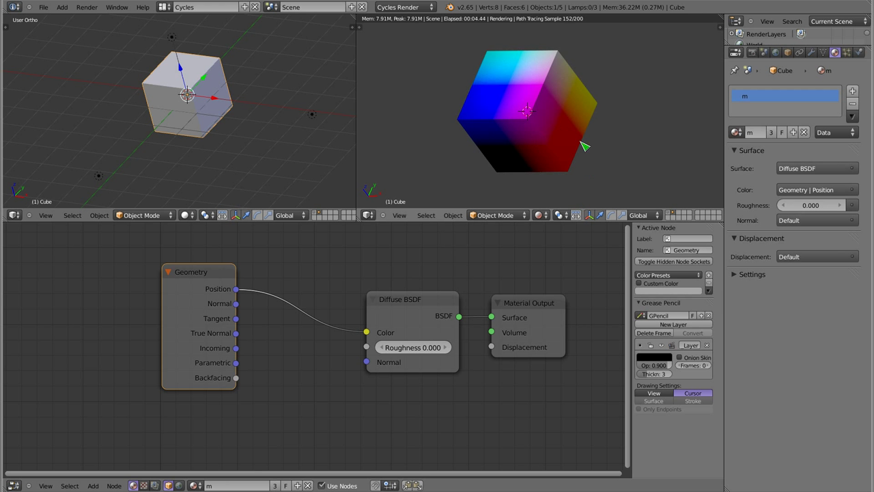
middle_drag(535, 102, 471, 186)
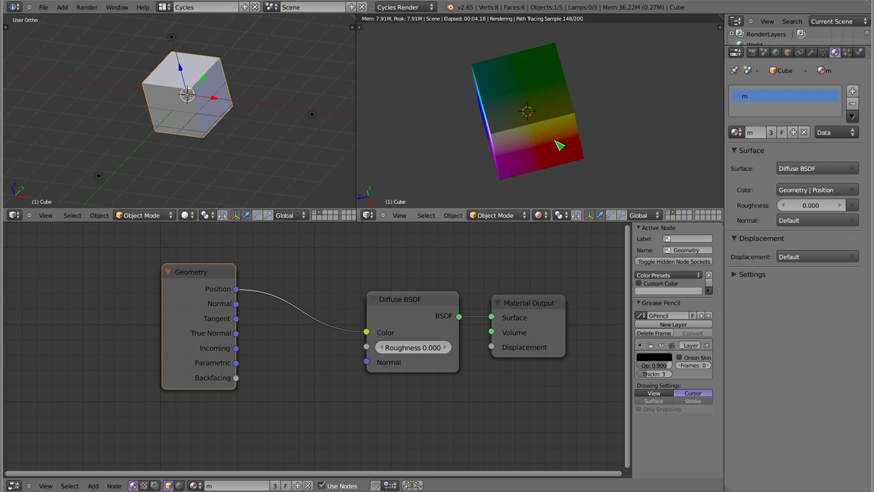
middle_click(508, 152)
mouse_move(548, 126)
middle_down()
mouse_move(537, 136)
mouse_move(624, 182)
middle_up()
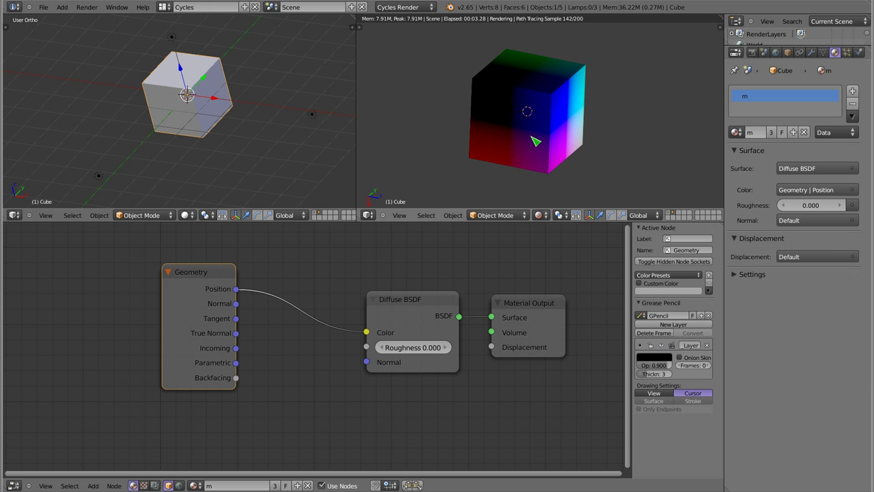
Step: Set the left view to a centred front orthographic wireframe view of the cube
middle_drag(264, 125, 244, 101)
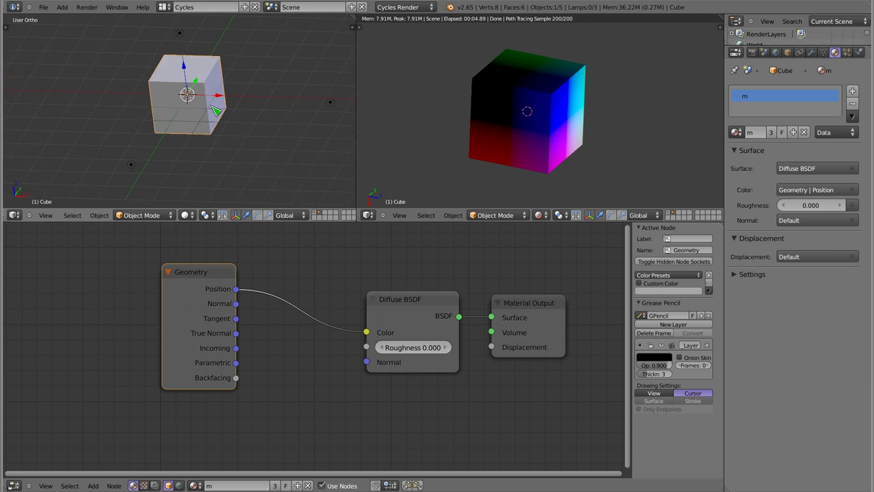
scroll(164, 92, up, 4)
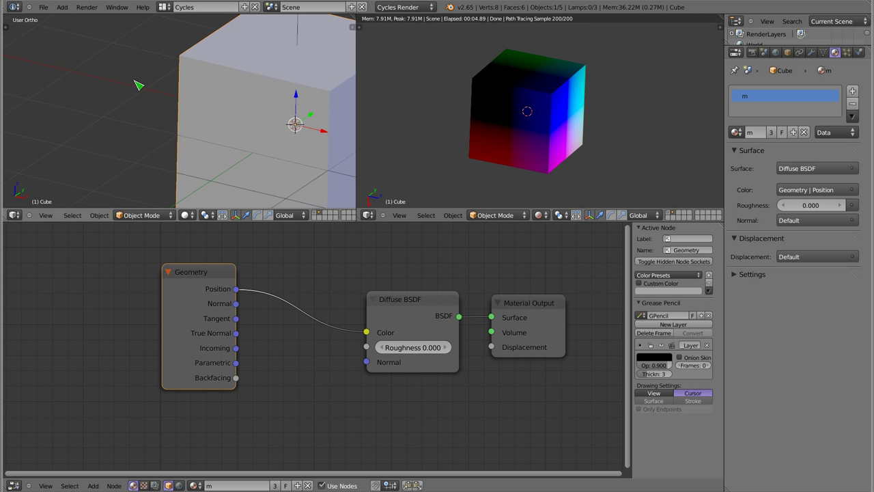
scroll(195, 102, up, 2)
key(KP_1)
shift+middle_drag(191, 101, 255, 82)
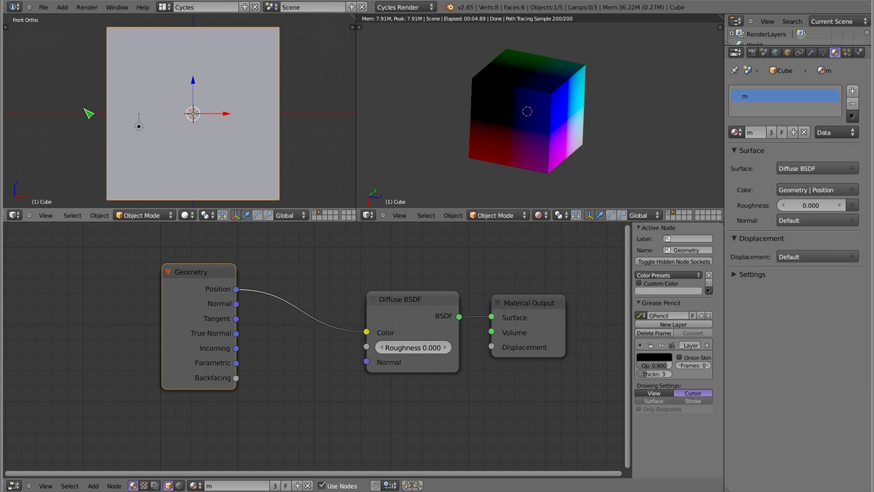
key(z)
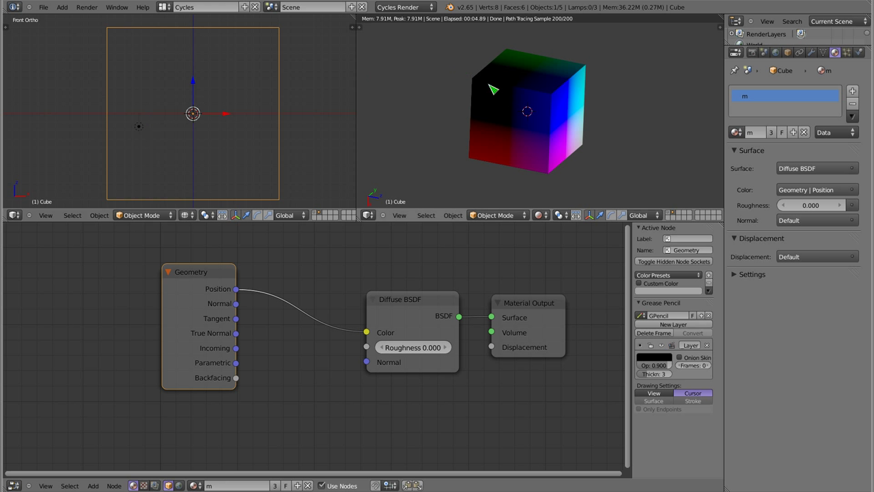
Step: Orbit both views, then unlink Geometry Position from the Diffuse Color input
right_click(507, 164)
mouse_move(506, 164)
middle_down()
mouse_move(606, 159)
mouse_move(594, 161)
mouse_move(599, 175)
mouse_move(473, 131)
mouse_move(545, 121)
mouse_move(496, 124)
middle_up()
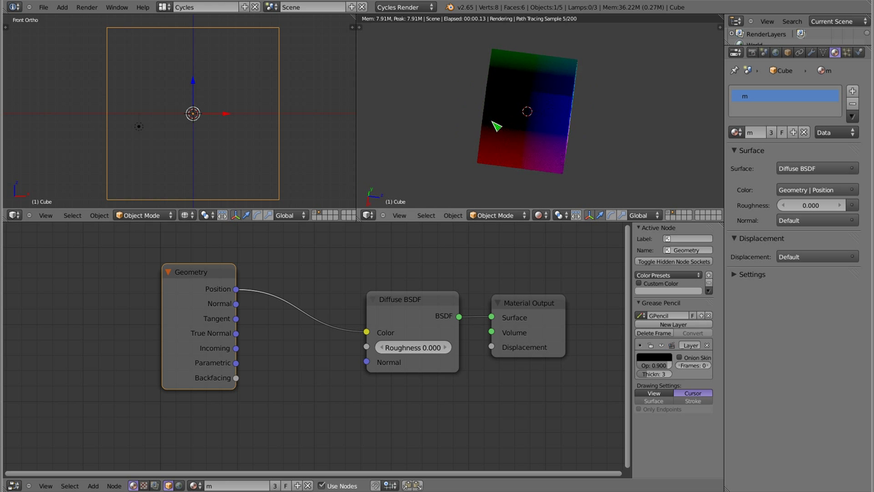
mouse_move(194, 118)
middle_down()
mouse_move(148, 131)
mouse_move(178, 122)
middle_up()
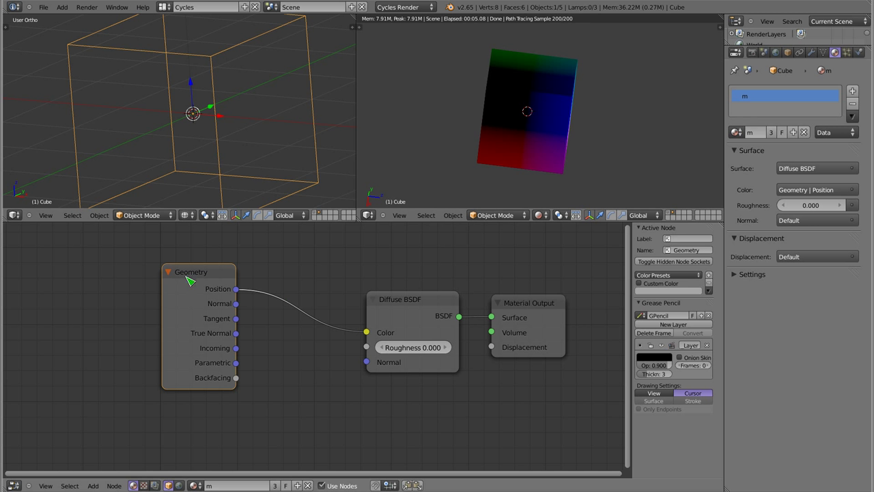
mouse_move(506, 124)
middle_down()
mouse_move(490, 108)
mouse_move(512, 119)
mouse_move(497, 139)
mouse_move(585, 142)
mouse_move(512, 146)
middle_up()
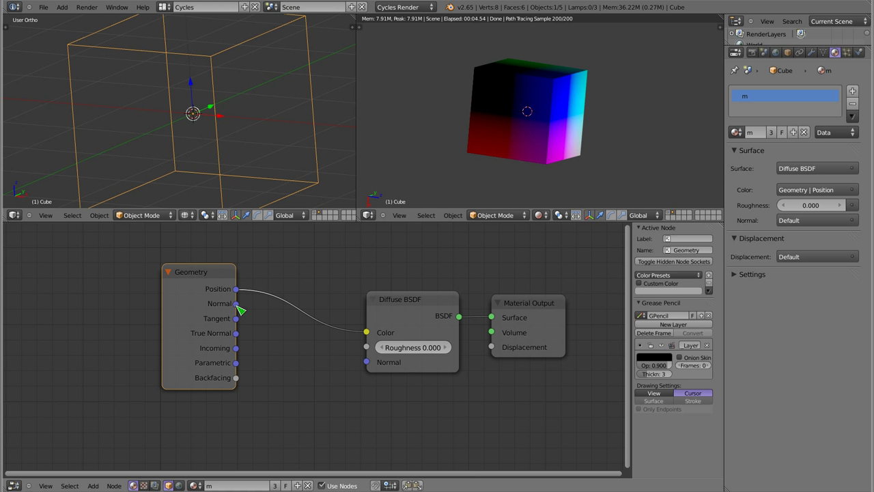
ctrl+right_drag(295, 308, 289, 328)
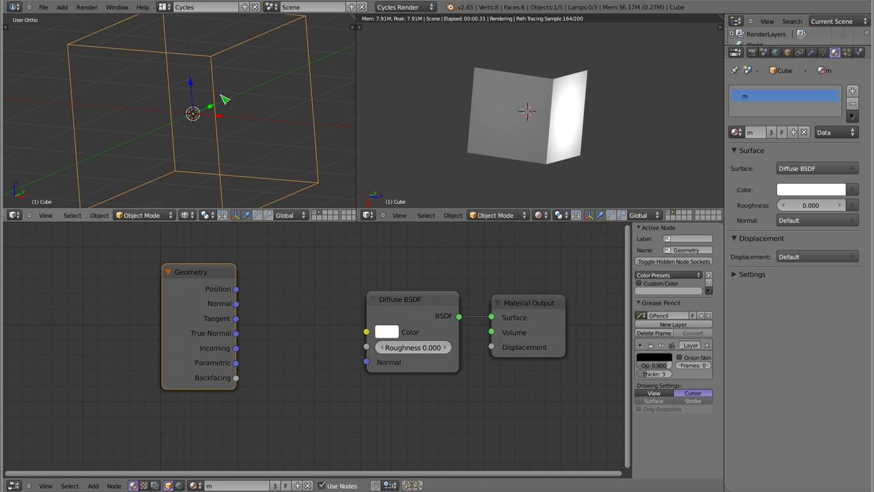
Step: Orbit the left view in Edit Mode, then return to Object Mode in wireframe
key(Tab)
scroll(224, 103, down, 3)
mouse_move(205, 106)
middle_down()
mouse_move(218, 117)
mouse_move(201, 115)
middle_up()
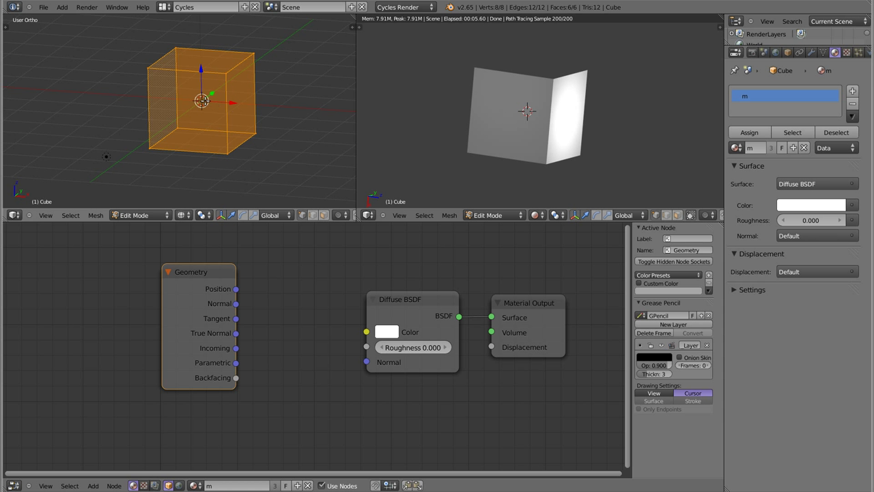
middle_drag(211, 114, 203, 32)
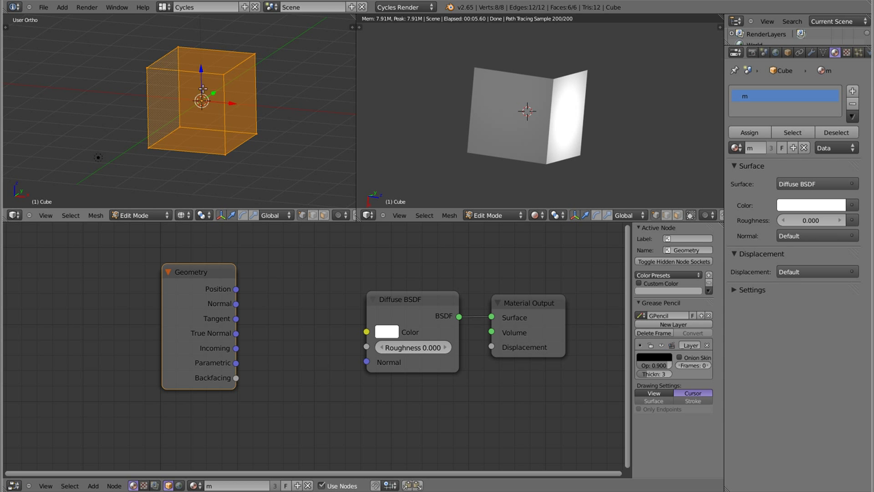
key(Tab)
scroll(201, 117, up, 4)
key(z)
key(z)
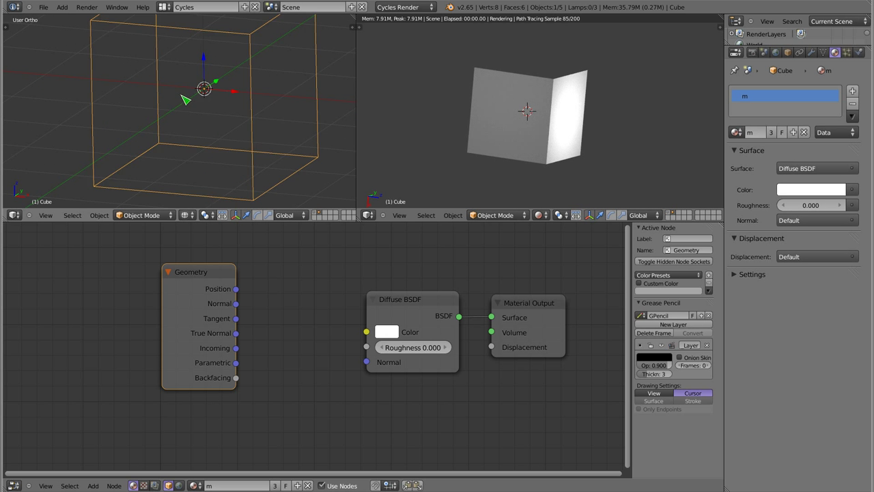
Step: Select the cube's front face in face mode, then connect Geometry Normal to Diffuse Color
key(Tab)
key(ctrl+Tab)
click(167, 96)
mouse_move(171, 101)
right_down()
mouse_move(180, 142)
mouse_move(193, 125)
right_up()
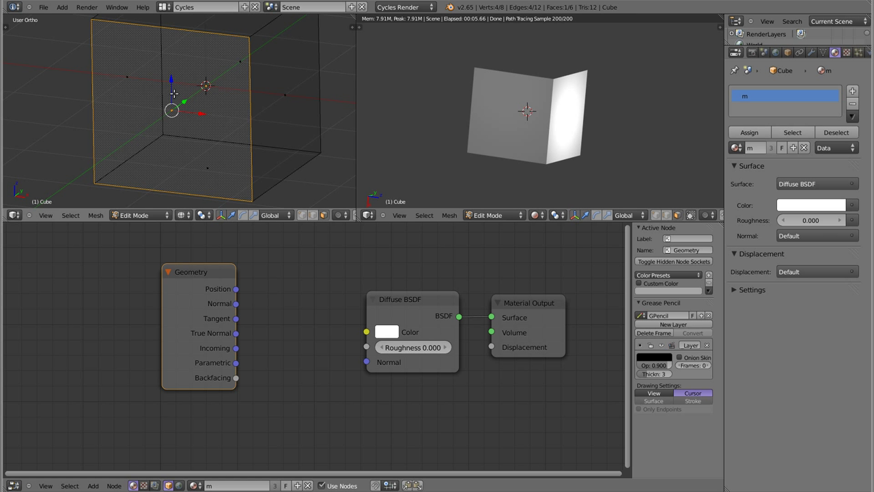
scroll(174, 94, down, 2)
shift+middle_drag(190, 93, 195, 103)
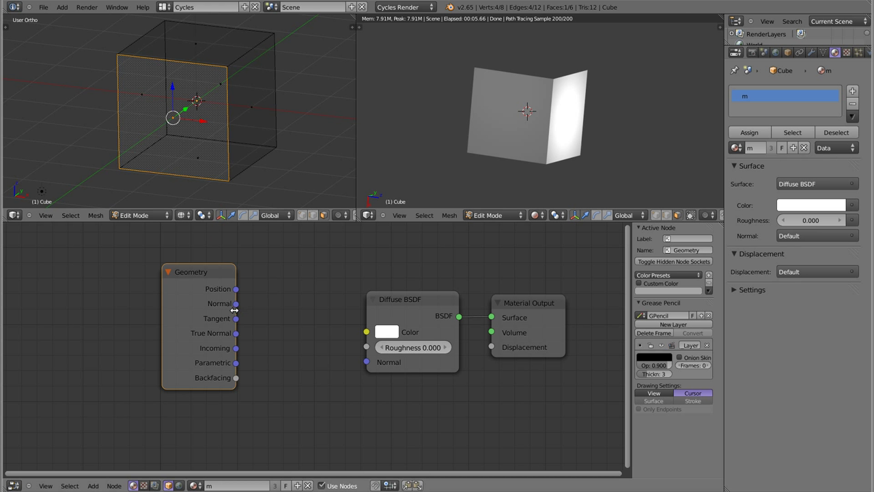
key(Tab)
drag(235, 303, 366, 332)
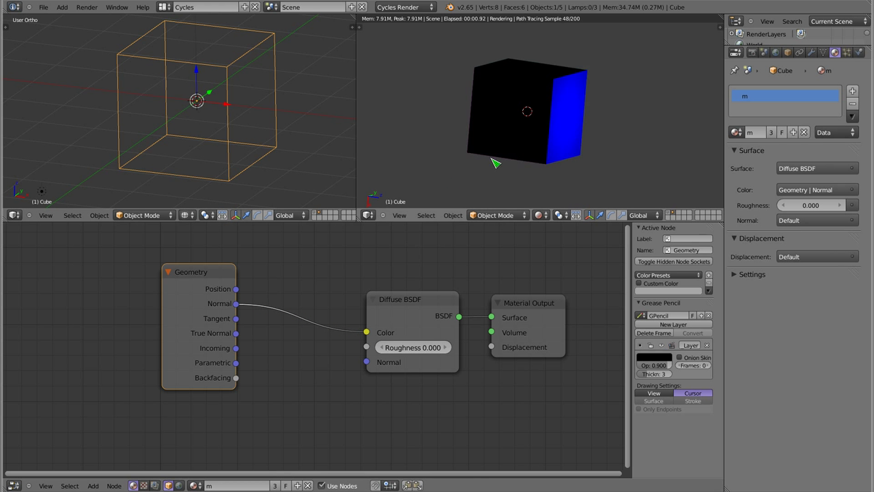
mouse_move(495, 133)
middle_down()
mouse_move(504, 157)
mouse_move(526, 130)
mouse_move(533, 78)
middle_up()
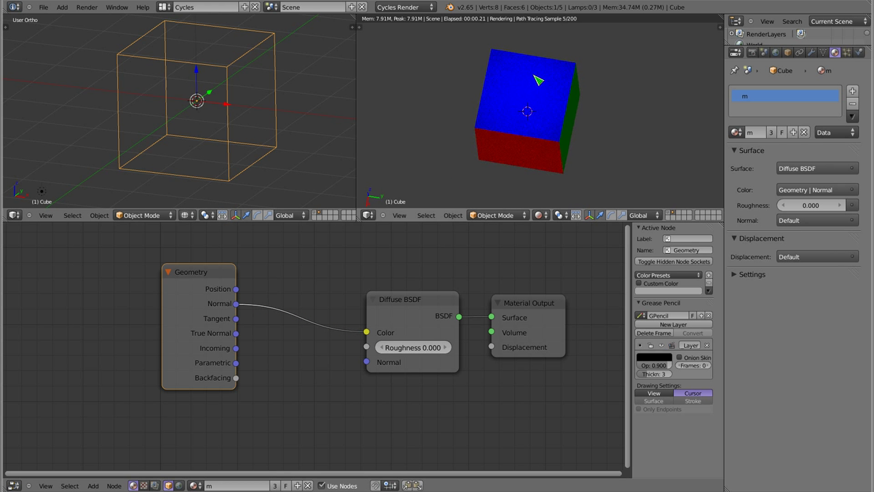
mouse_move(544, 141)
middle_down()
mouse_move(515, 145)
mouse_move(542, 120)
mouse_move(428, 106)
mouse_move(407, 31)
mouse_move(468, 86)
mouse_move(453, 80)
mouse_move(532, 134)
middle_up()
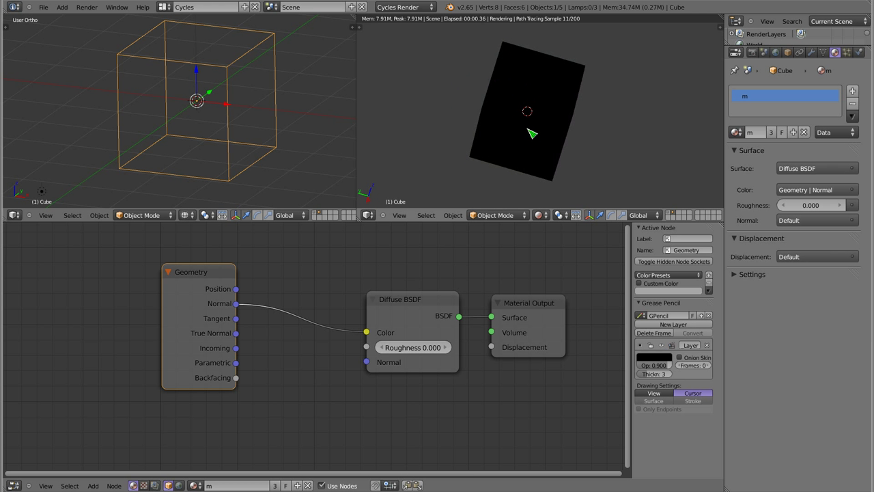
mouse_move(498, 78)
middle_down()
mouse_move(580, 142)
mouse_move(607, 129)
mouse_move(473, 111)
mouse_move(535, 129)
mouse_move(527, 90)
mouse_move(525, 155)
mouse_move(501, 131)
middle_up()
mouse_move(621, 177)
middle_down()
mouse_move(551, 176)
mouse_move(556, 166)
middle_up()
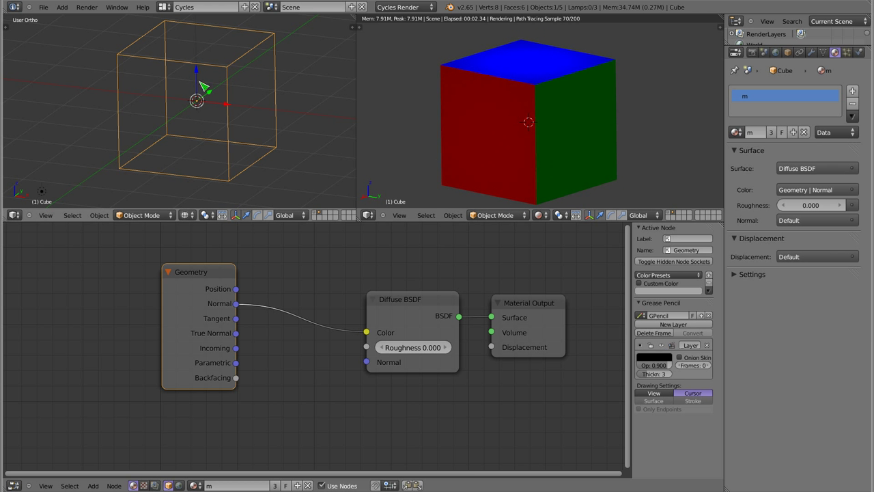
Step: Enter Edit Mode with the front face selected and open the 3D view properties panel
key(Tab)
scroll(194, 91, down, 1)
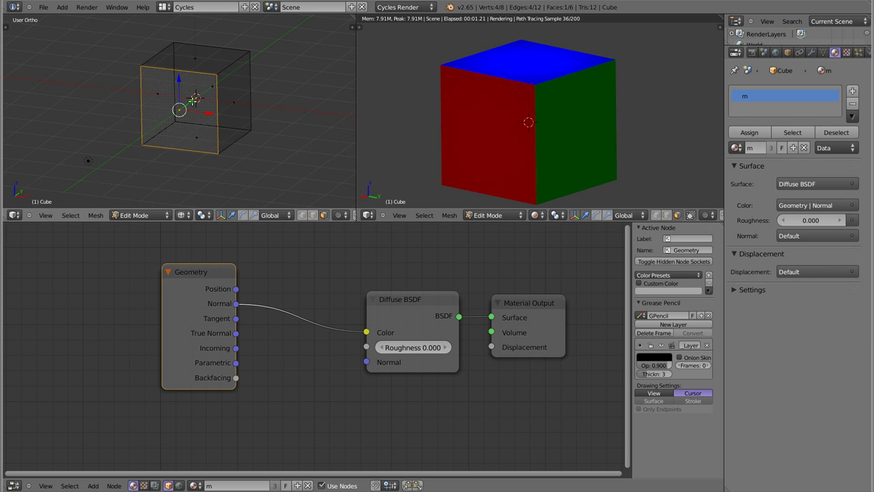
scroll(188, 101, down, 2)
key(n)
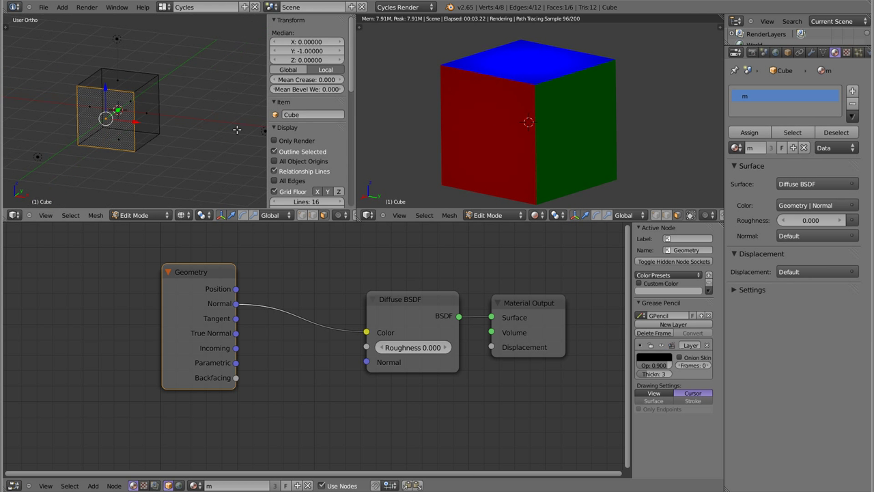
scroll(300, 118, down, 3)
scroll(302, 116, down, 3)
scroll(303, 116, down, 3)
scroll(304, 122, down, 2)
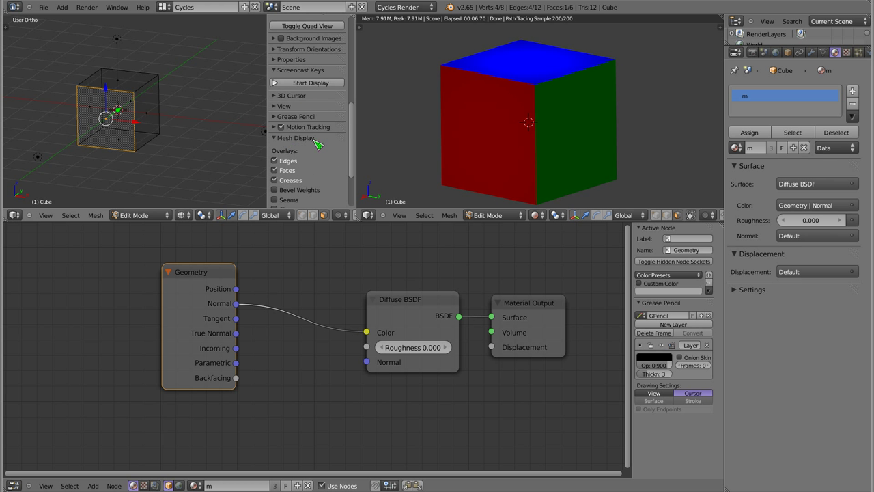
key(Tab)
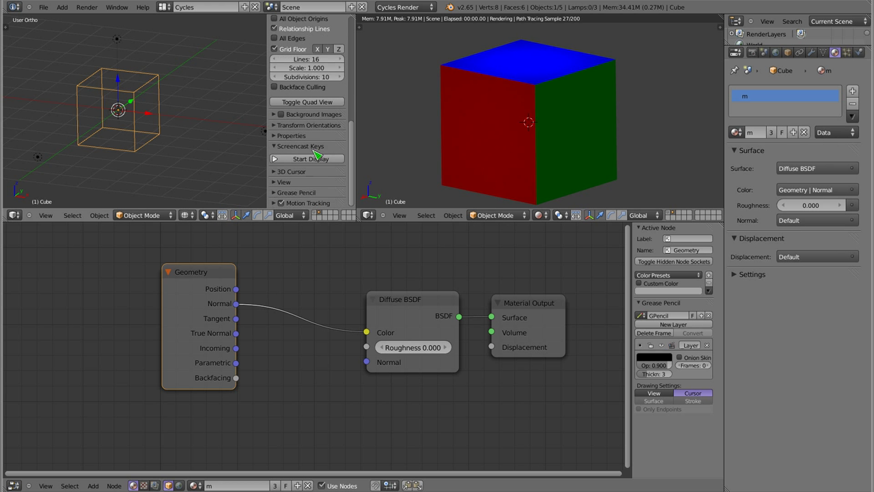
scroll(324, 79, up, 2)
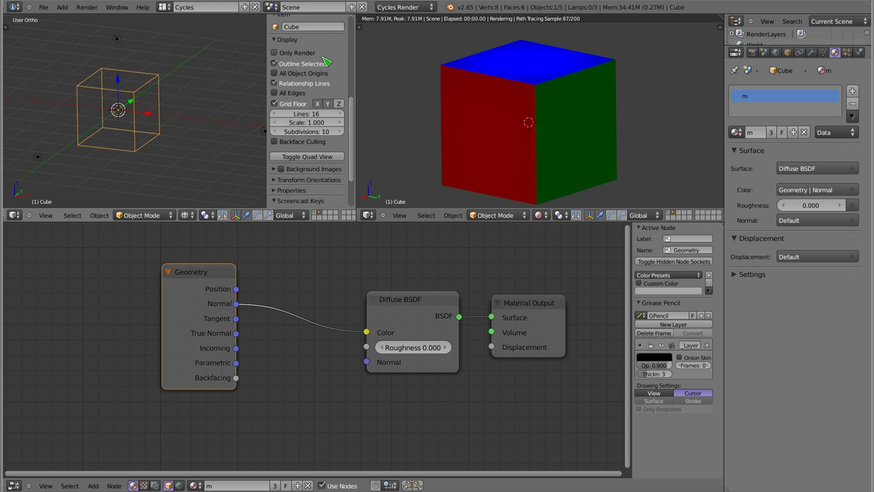
Step: Enable face-normal line display in Edit Mode and raise the normal size to 0.90
key(Tab)
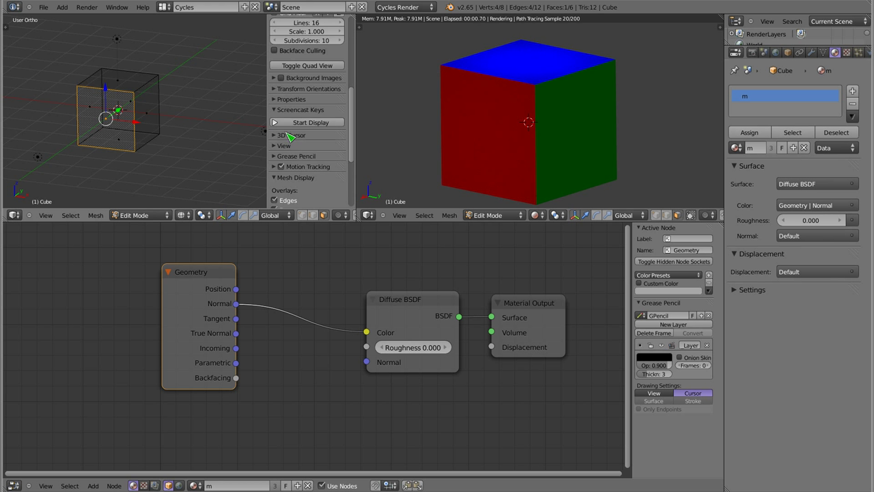
scroll(290, 142, down, 4)
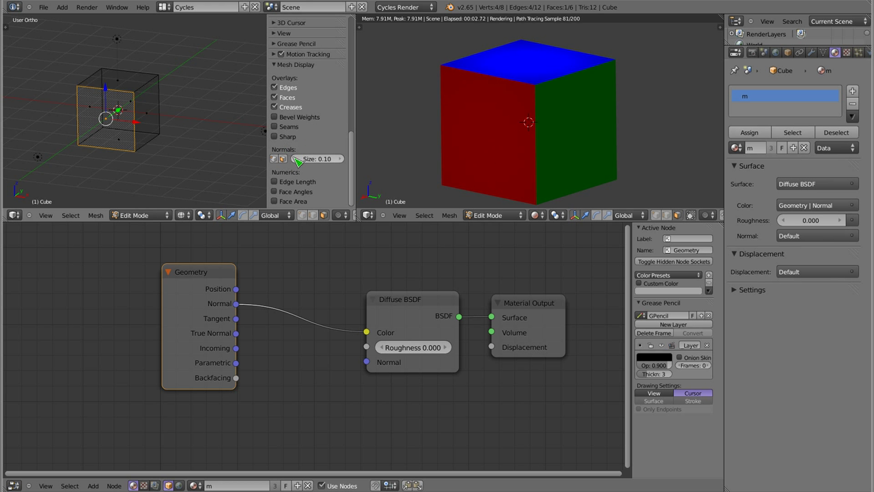
ctrl+middle_drag(289, 155, 303, 163)
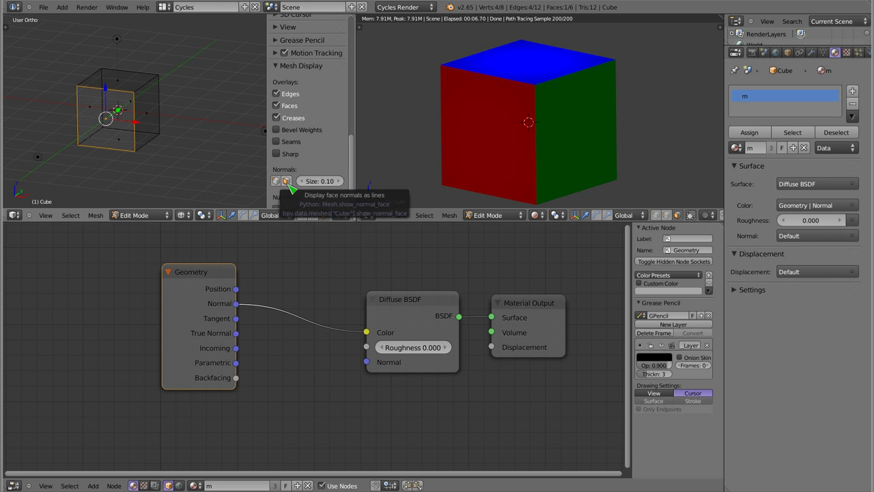
click(286, 182)
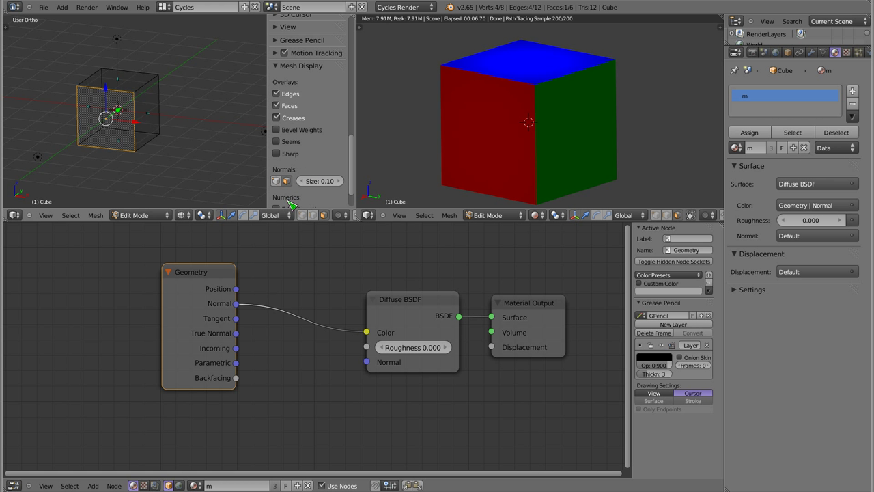
scroll(99, 97, up, 3)
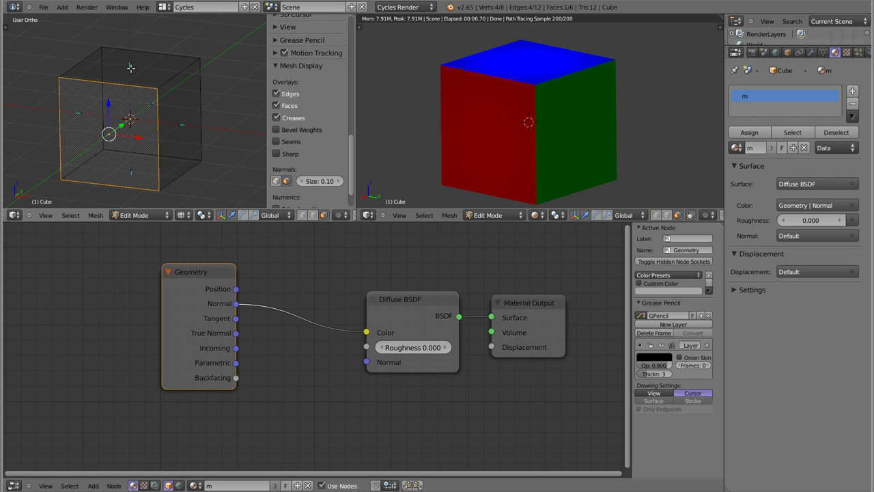
drag(320, 181, 328, 181)
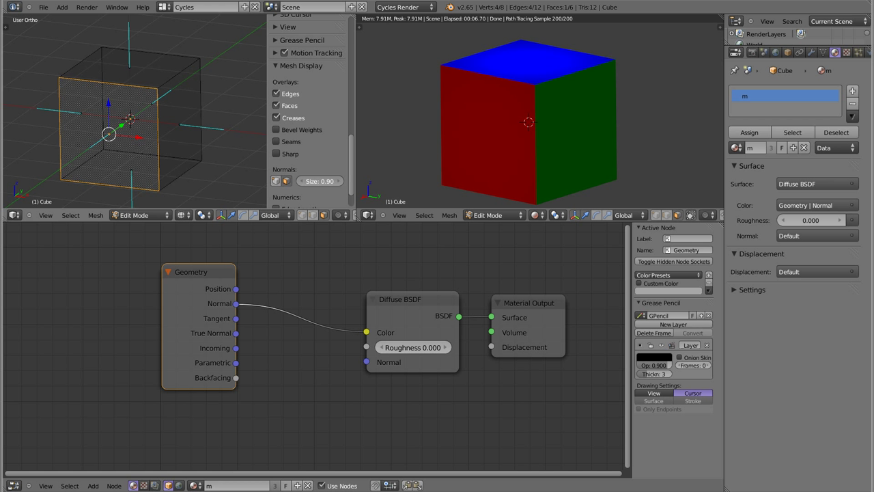
middle_drag(144, 138, 120, 134)
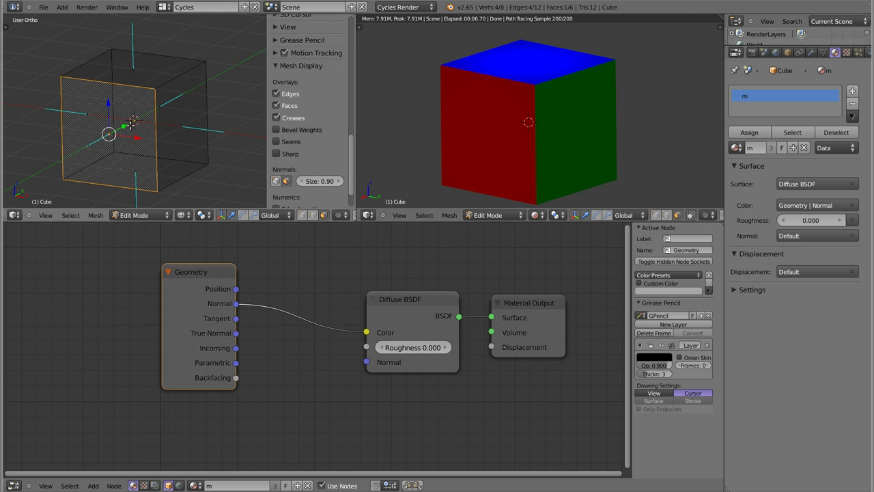
right_click(191, 138)
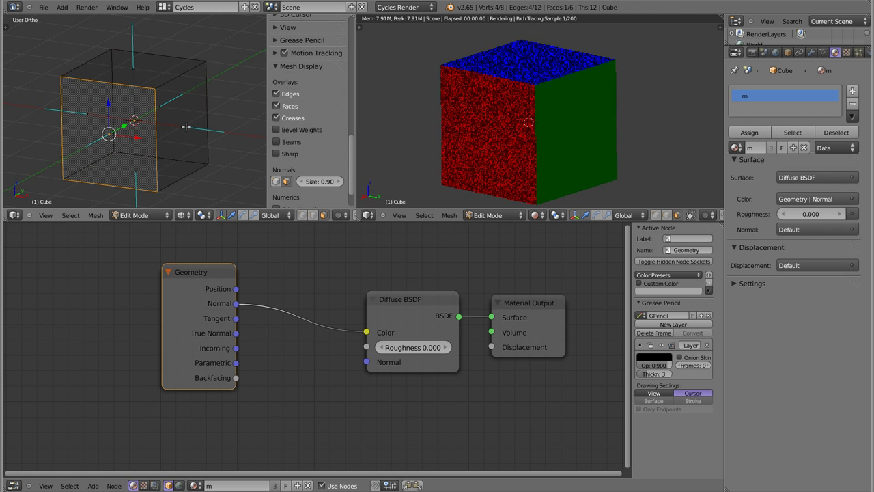
middle_drag(193, 135, 189, 143)
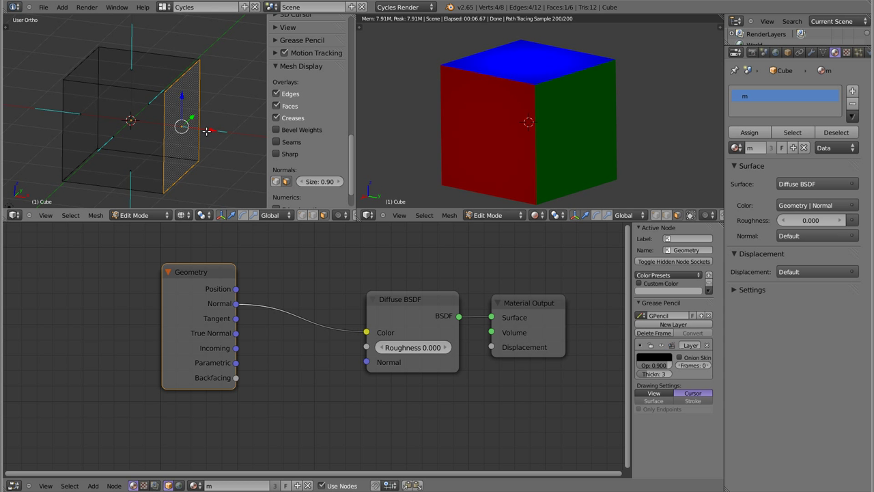
mouse_move(472, 140)
middle_down()
mouse_move(576, 146)
mouse_move(470, 146)
middle_up()
middle_drag(478, 144, 495, 146)
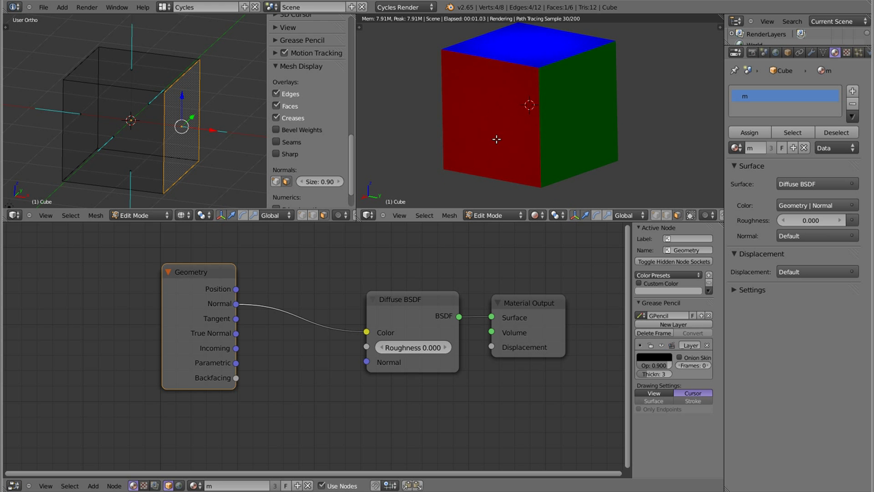
drag(210, 275, 205, 274)
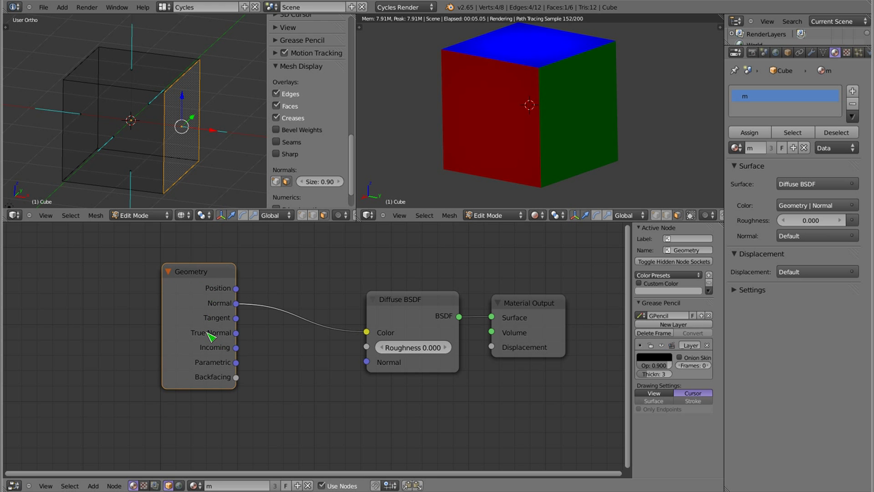
drag(235, 333, 367, 333)
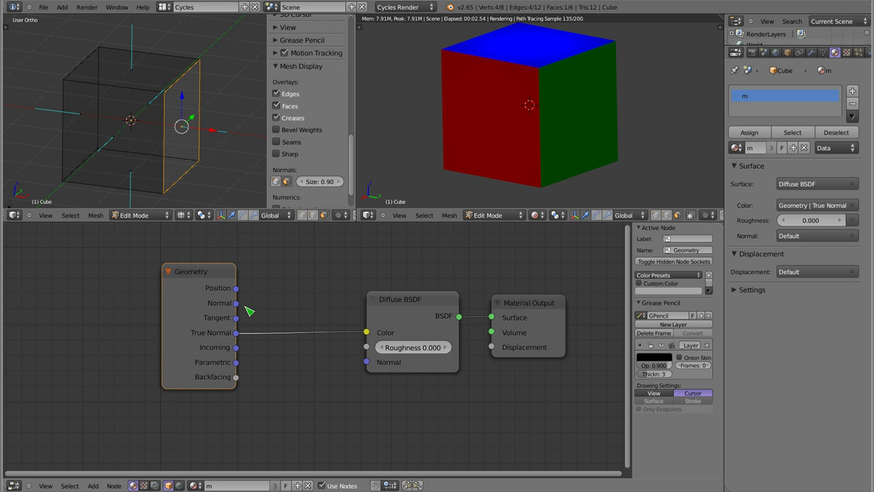
drag(236, 304, 367, 333)
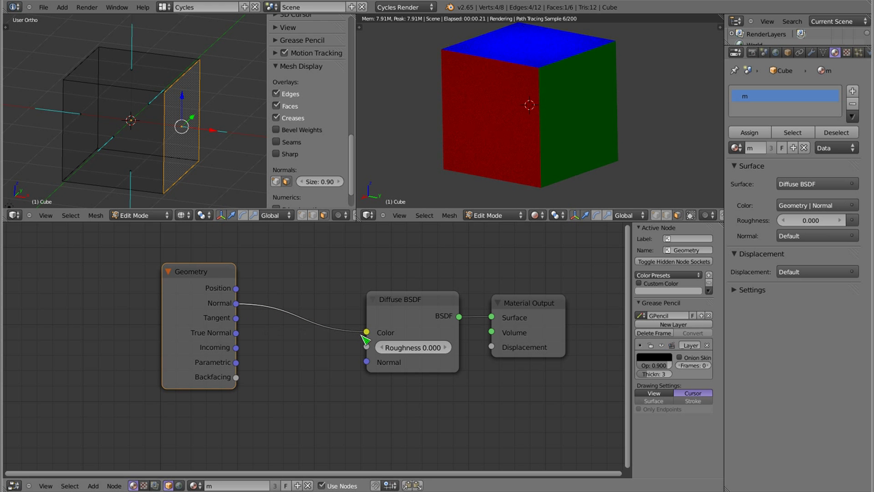
middle_drag(540, 104, 549, 96)
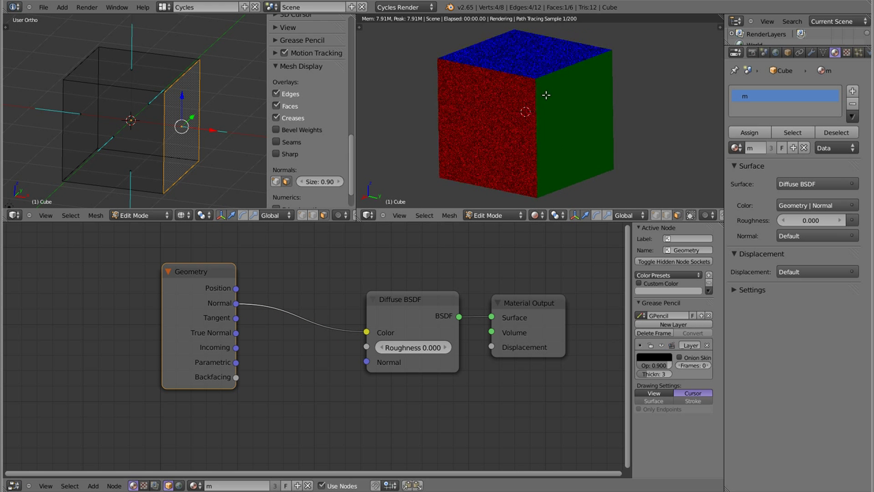
middle_drag(511, 132, 470, 81)
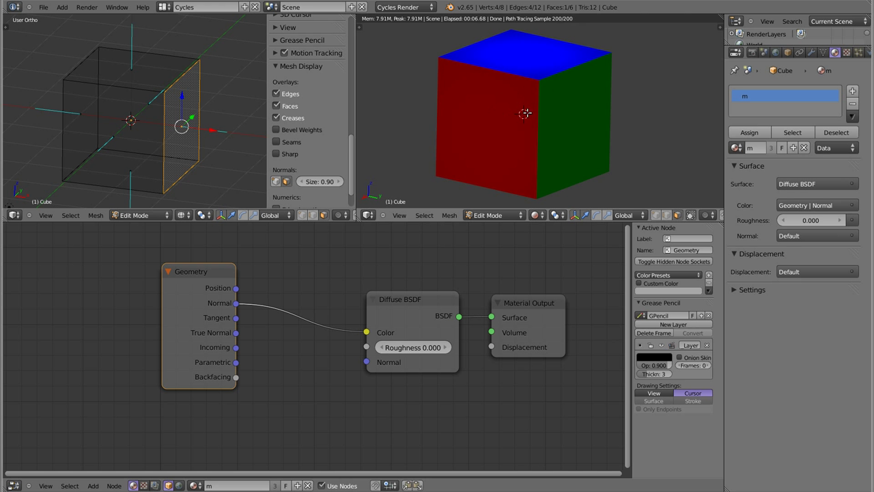
key(Tab)
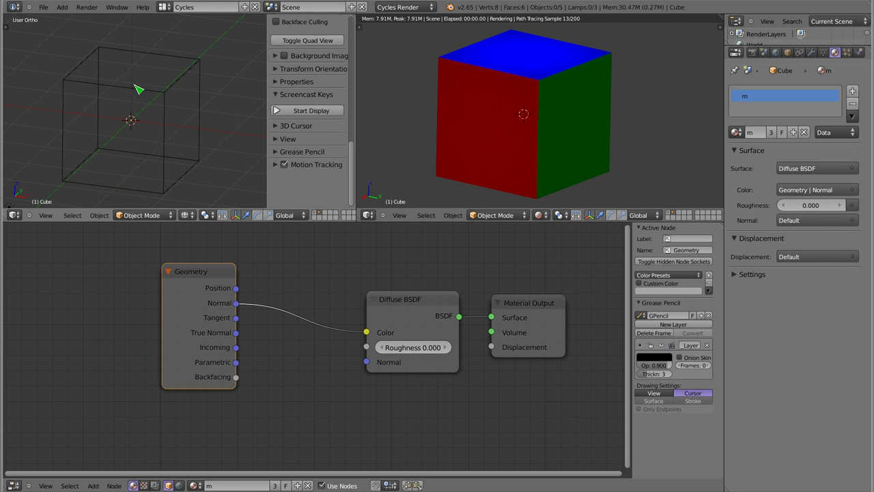
right_click(136, 94)
right_click(137, 93)
Step: Subdivide the whole cube repeatedly and cast it fully into a sphere
key(Tab)
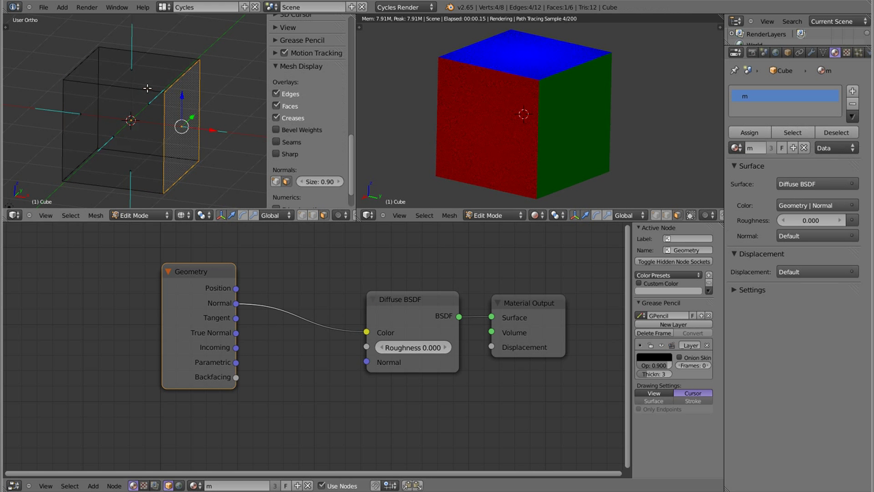
key(a)
key(w)
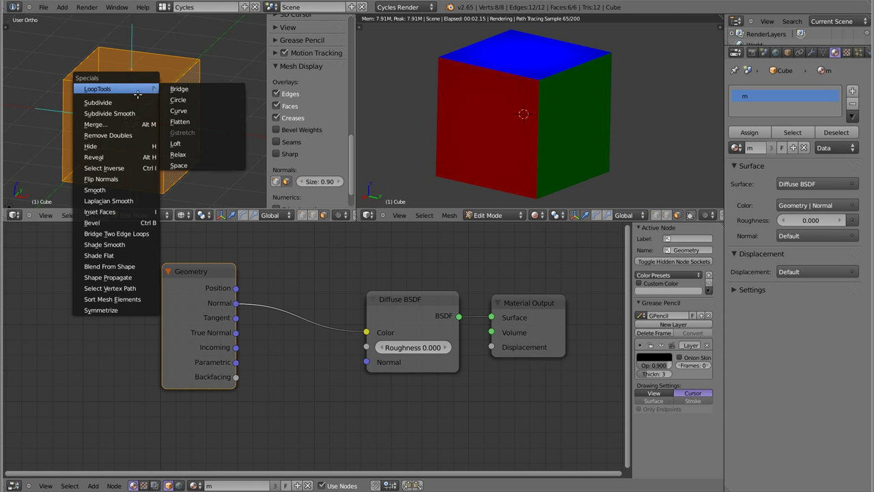
click(137, 101)
key(w)
click(137, 101)
key(shift+r)
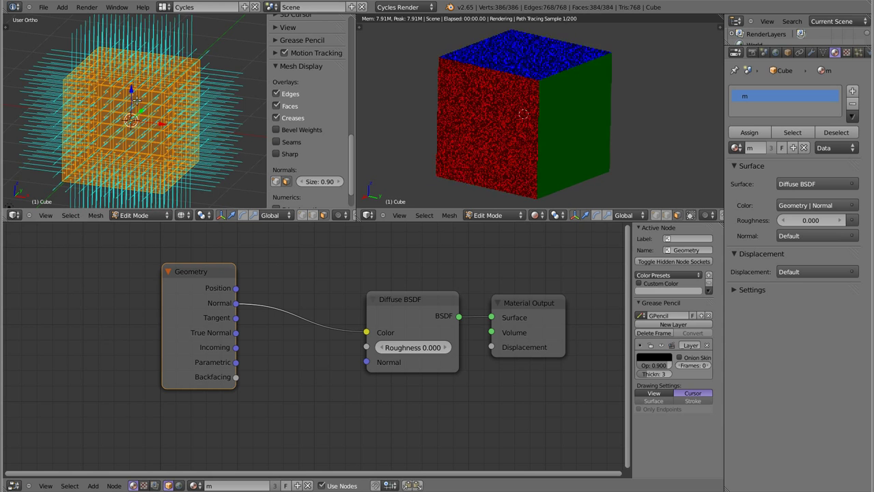
key(shift+alt+s)
key(1)
key(Return)
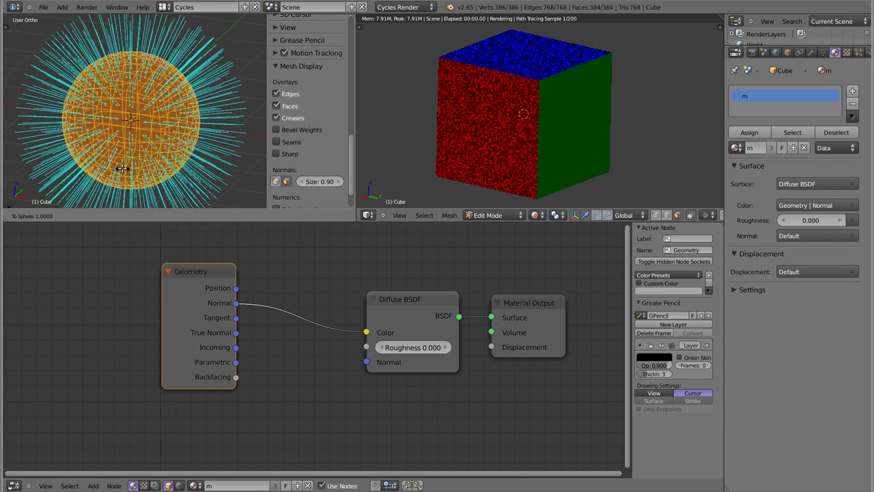
key(Tab)
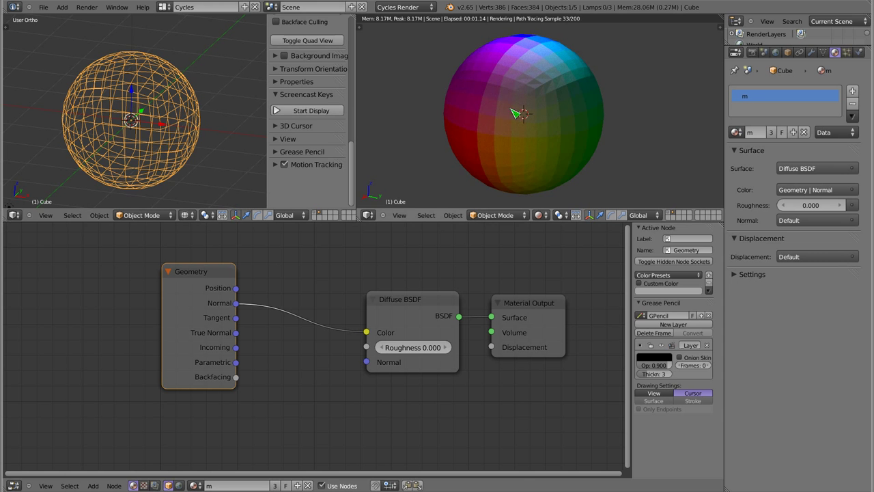
Step: Orbit the rendered sphere and connect Geometry True Normal to the Diffuse Color
middle_drag(516, 121, 554, 138)
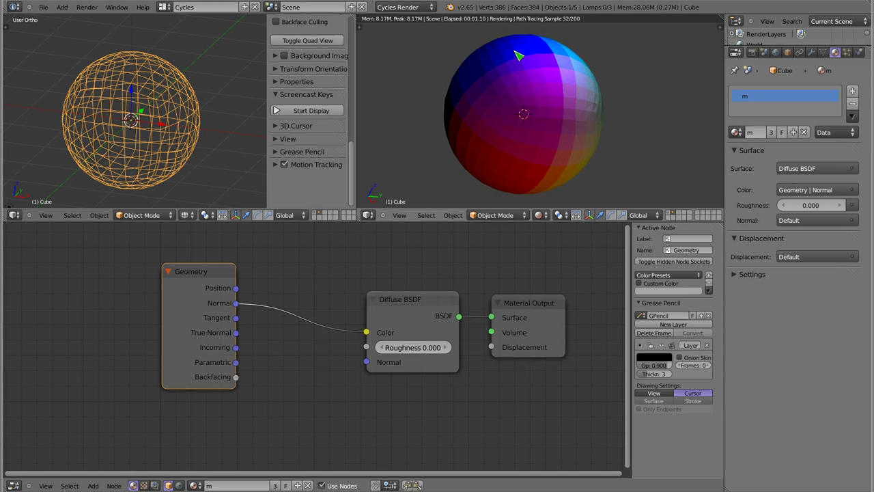
mouse_move(550, 174)
middle_down()
mouse_move(523, 180)
mouse_move(514, 158)
mouse_move(558, 116)
mouse_move(533, 177)
mouse_move(540, 195)
mouse_move(519, 138)
middle_up()
drag(236, 333, 366, 332)
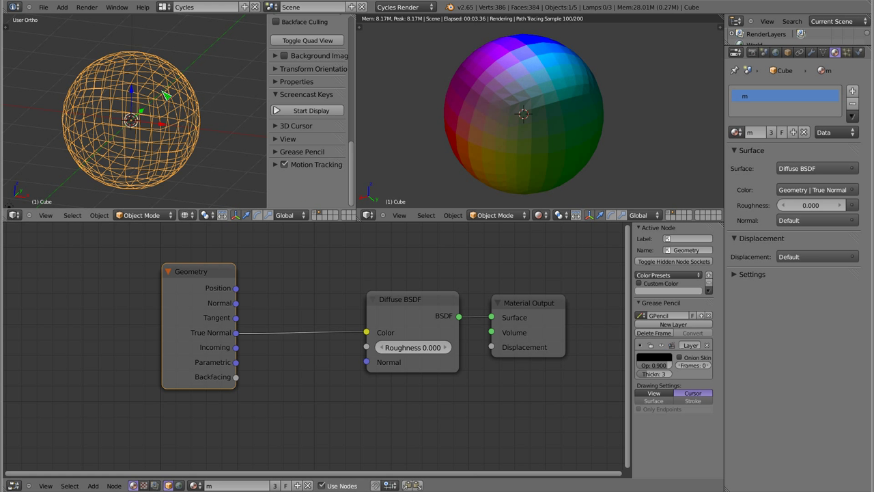
Step: Show the left viewport in solid shading, orbit around the sphere and display the Tool Shelf
key(z)
scroll(133, 119, up, 2)
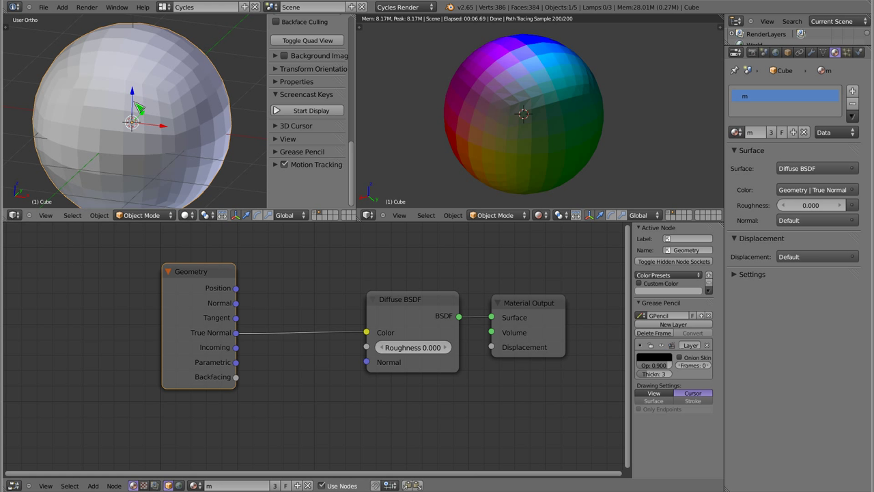
scroll(138, 111, down, 3)
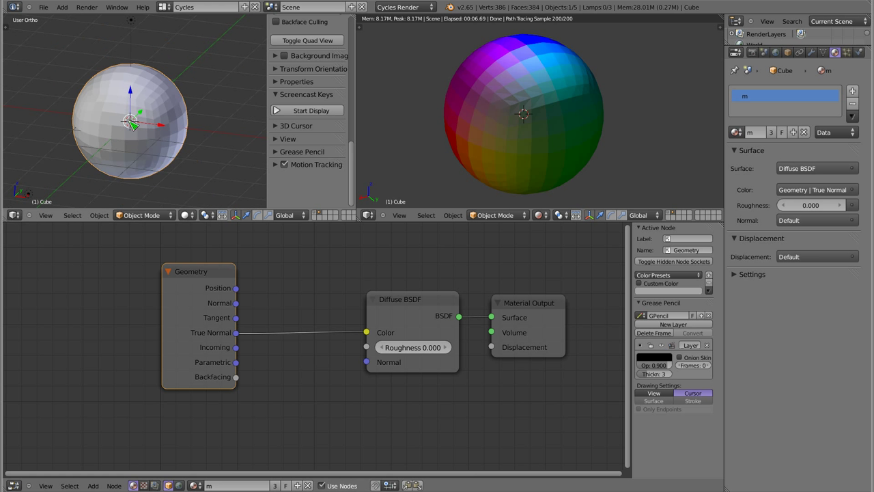
middle_drag(139, 116, 181, 120)
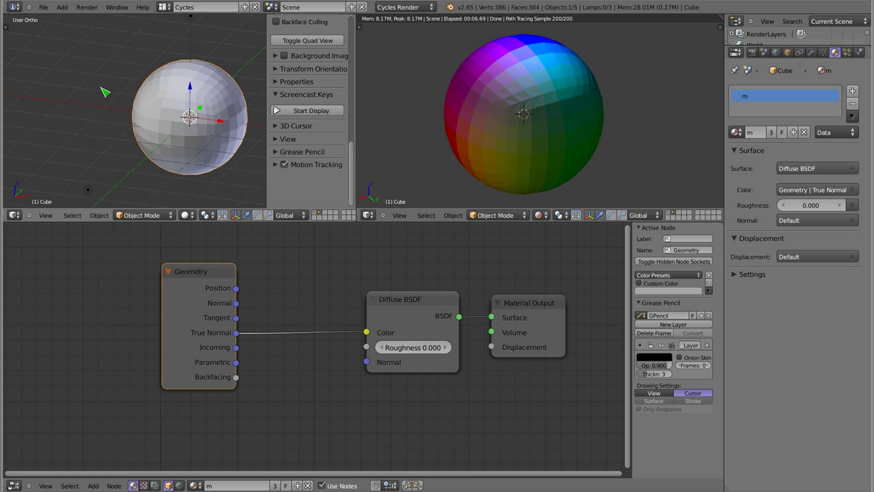
key(t)
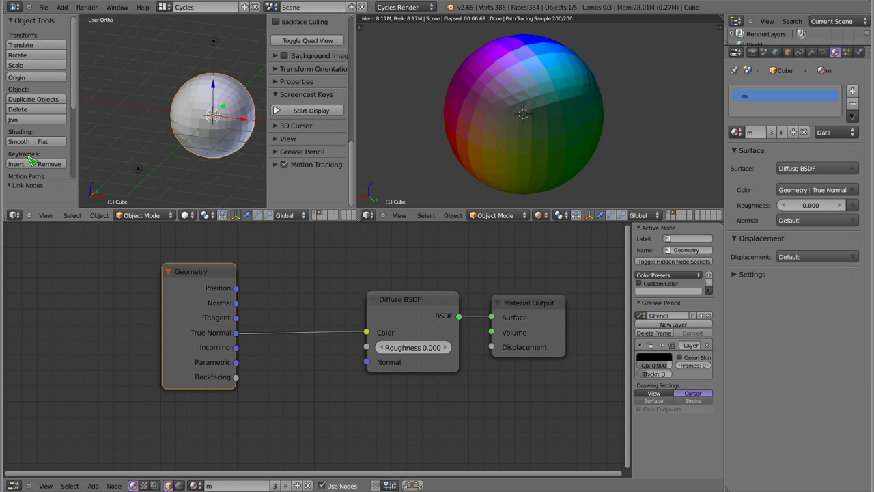
Step: Apply Shade Smooth to the sphere and zoom in to see True Normal still rendering faceted
click(20, 142)
scroll(250, 112, up, 2)
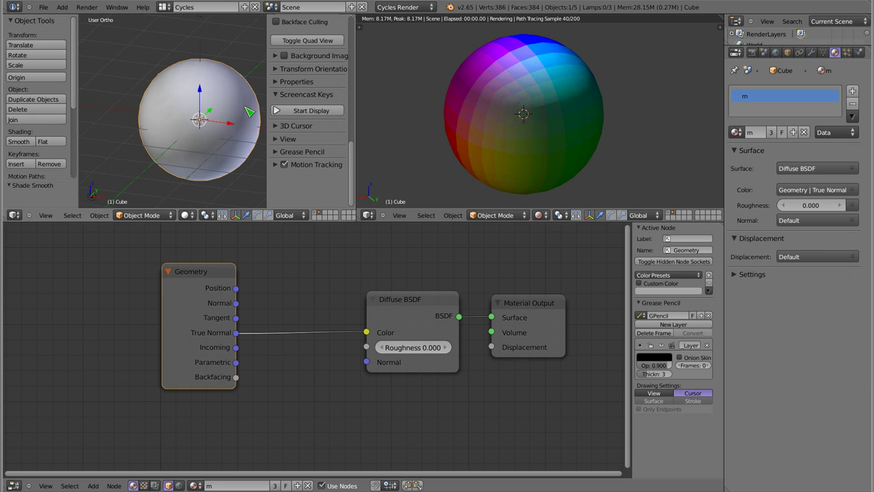
scroll(249, 112, up, 1)
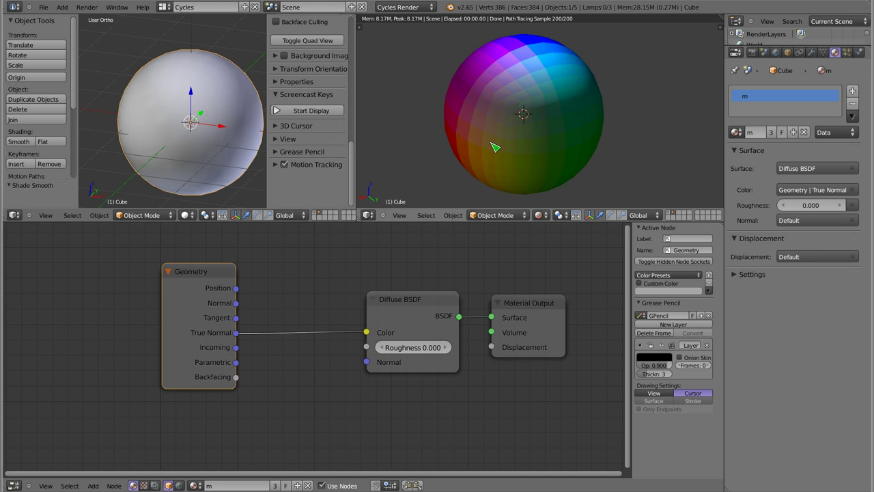
drag(239, 306, 366, 333)
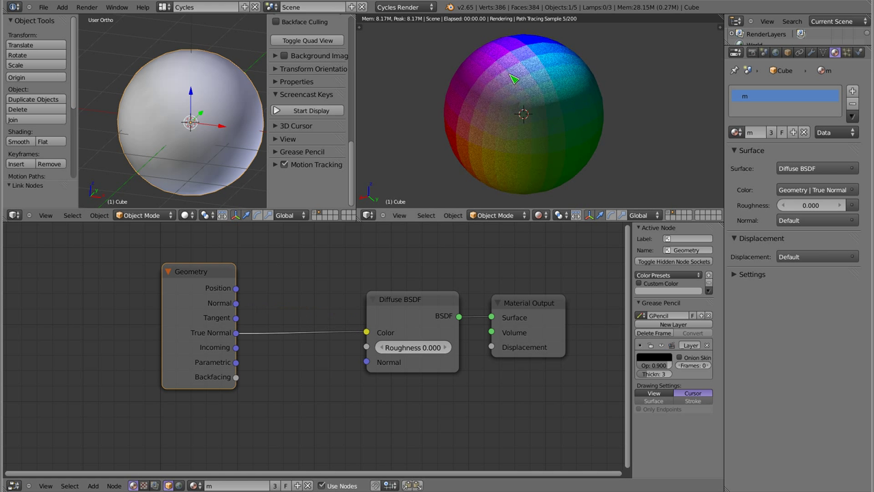
scroll(519, 77, up, 3)
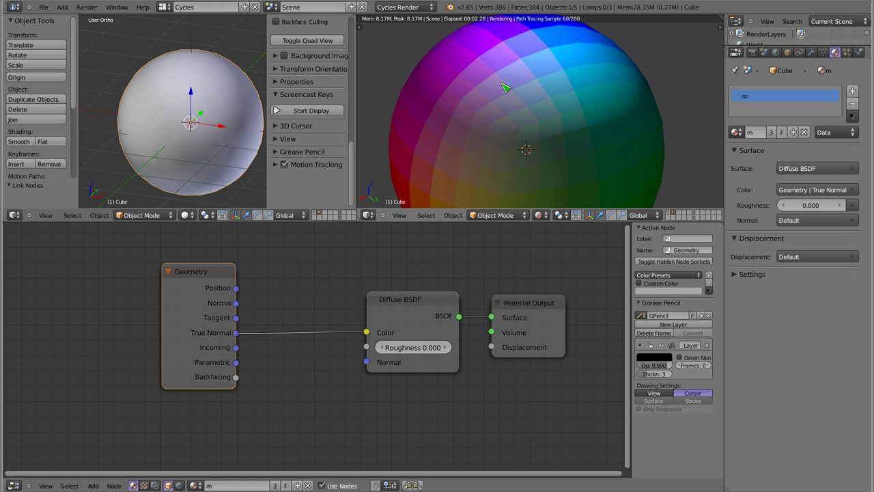
drag(236, 303, 366, 332)
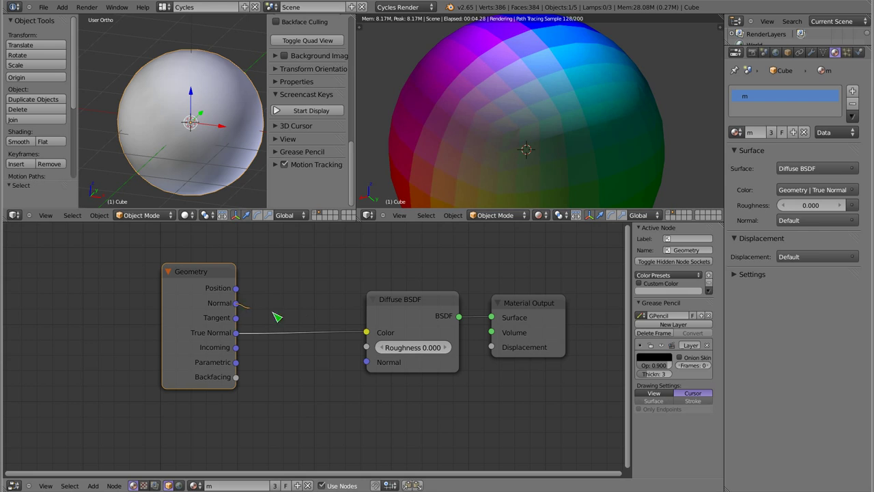
mouse_move(498, 146)
middle_down()
mouse_move(498, 125)
mouse_move(575, 162)
mouse_move(569, 149)
middle_up()
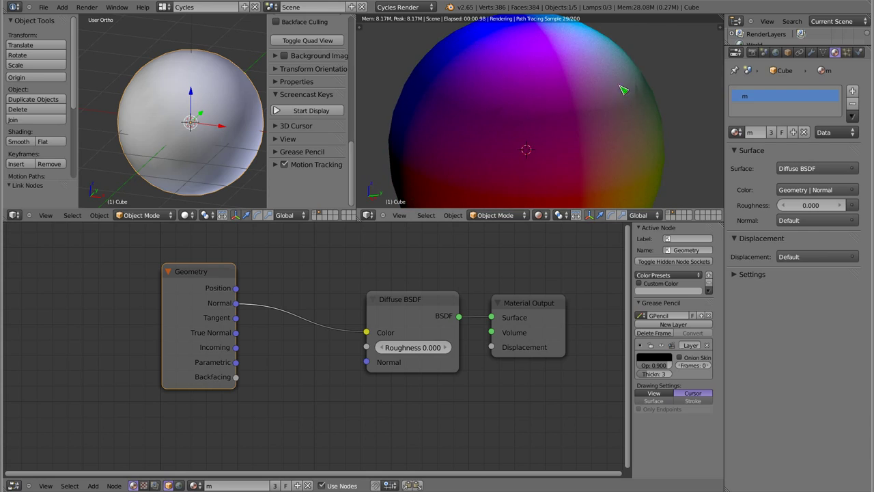
middle_drag(493, 127, 530, 168)
mouse_move(564, 132)
middle_down()
mouse_move(523, 144)
mouse_move(532, 152)
mouse_move(504, 107)
middle_up()
scroll(503, 107, down, 3)
scroll(517, 129, down, 2)
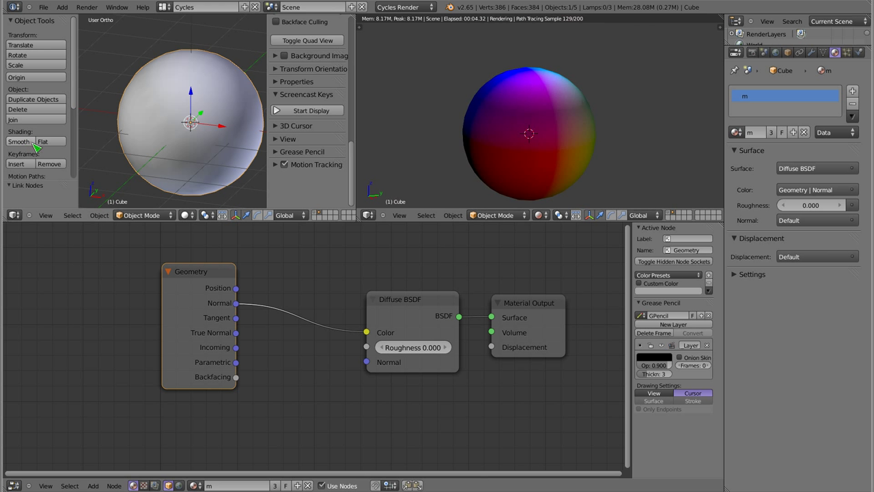
click(52, 142)
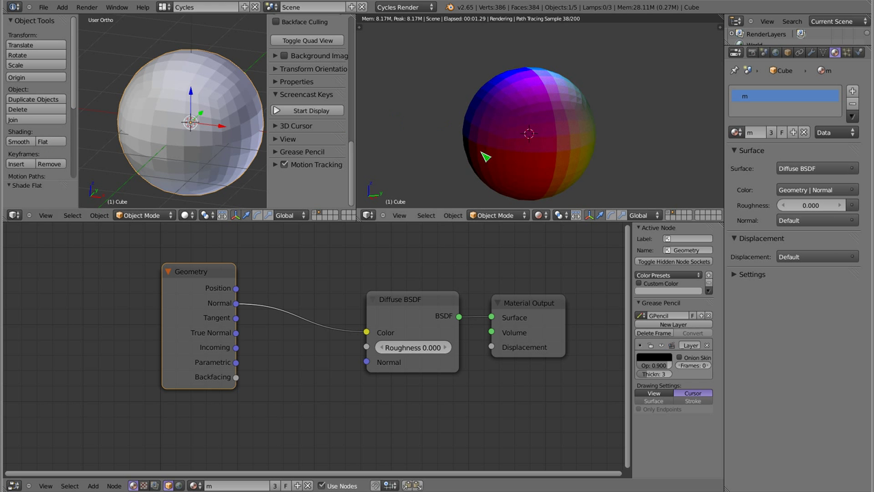
click(19, 141)
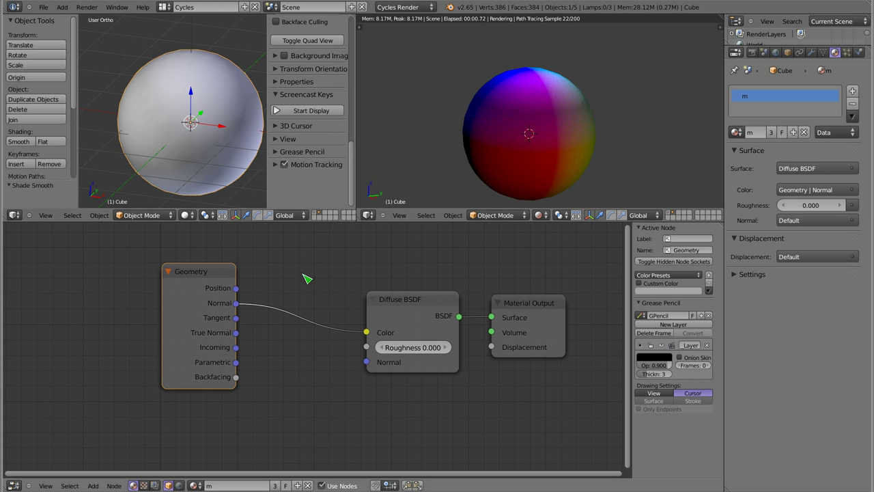
drag(239, 333, 366, 332)
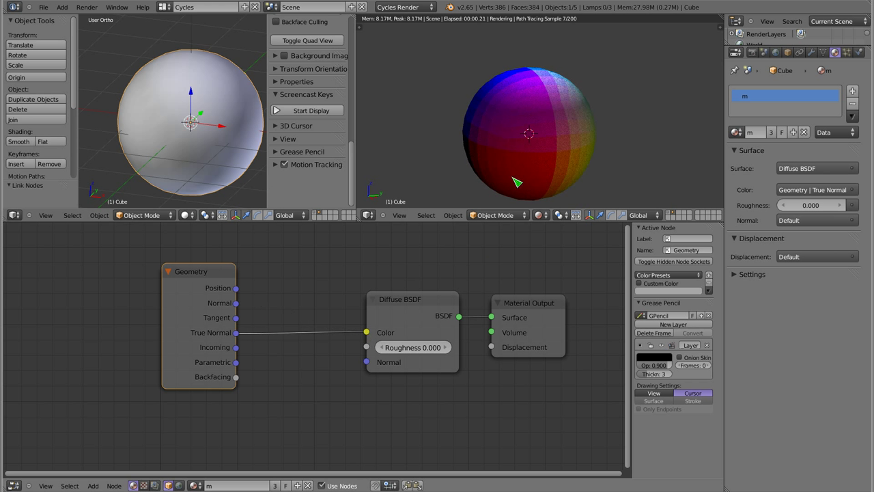
shift+middle_drag(539, 143, 551, 125)
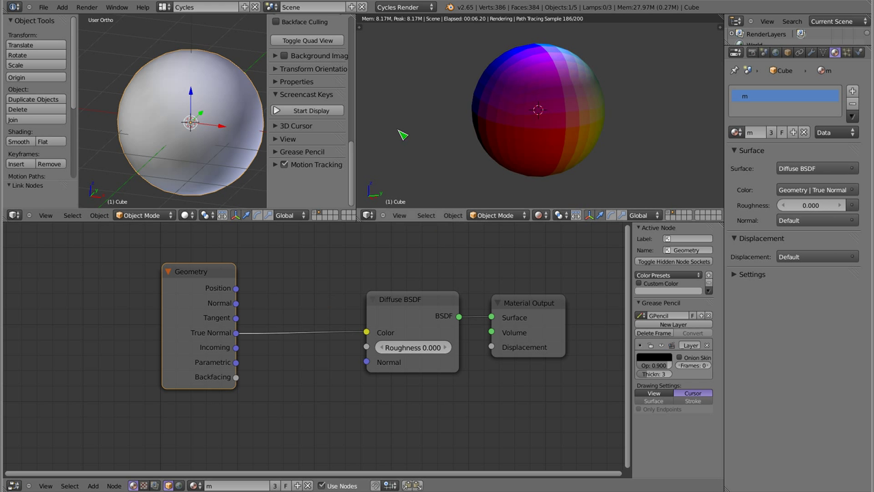
shift+middle_drag(191, 137, 176, 123)
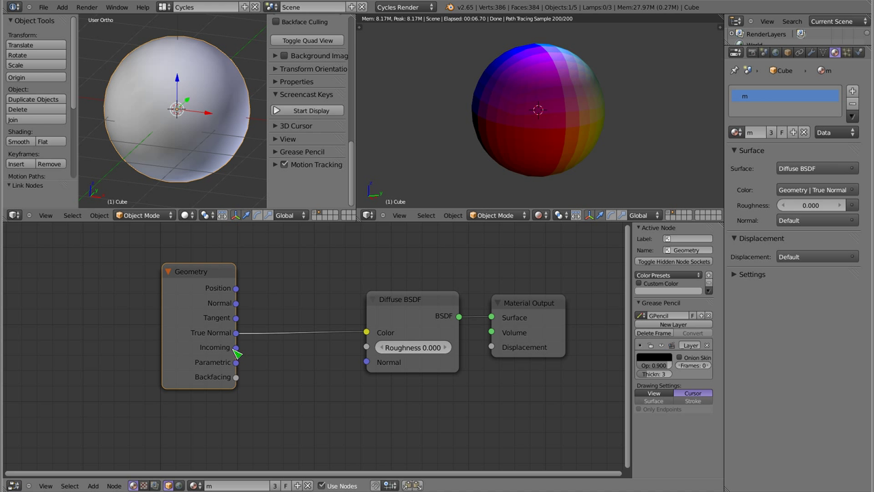
Step: Link Geometry Incoming to Diffuse Color and orbit the preview until the sphere turns blue
drag(234, 348, 366, 332)
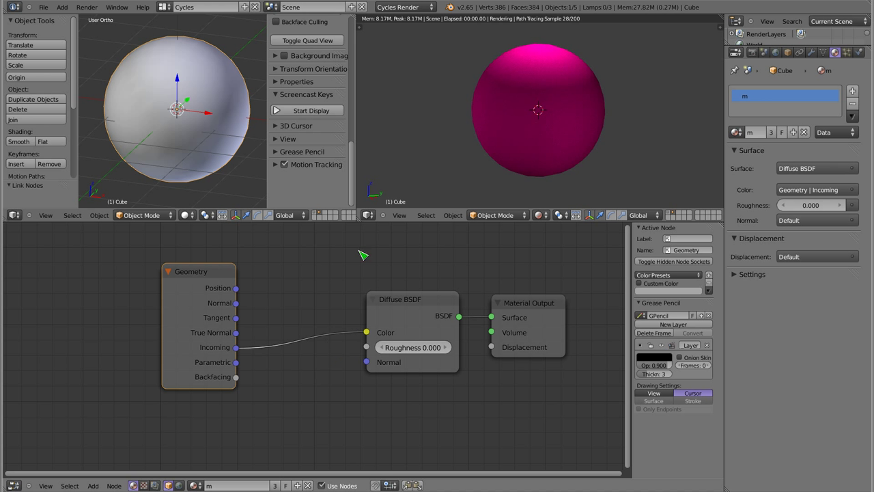
scroll(539, 121, down, 3)
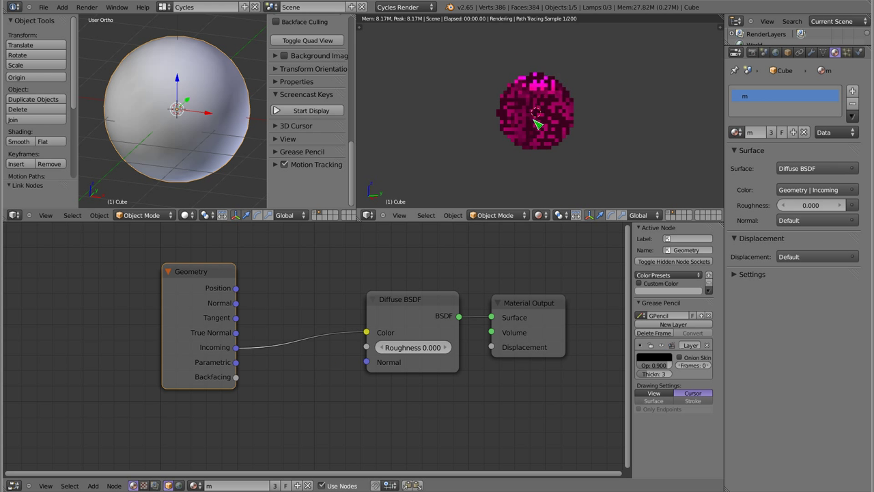
mouse_move(576, 132)
middle_down()
mouse_move(524, 132)
mouse_move(550, 143)
middle_up()
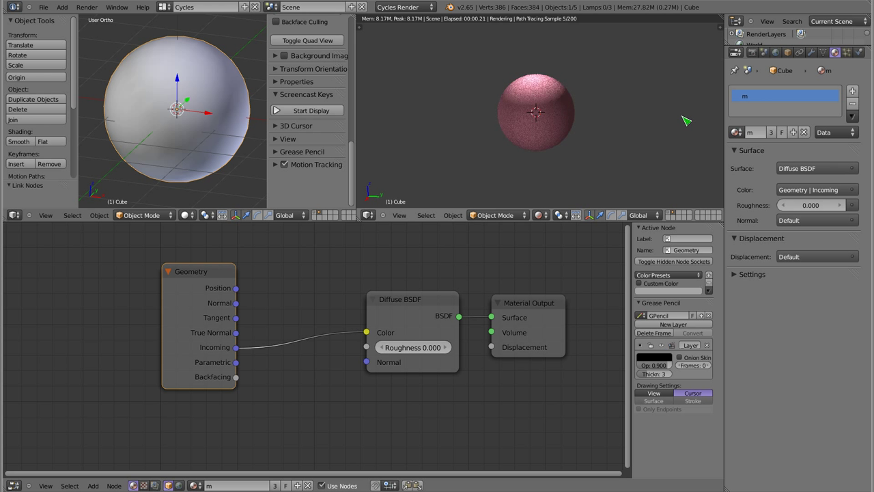
mouse_move(554, 141)
middle_down()
mouse_move(497, 125)
mouse_move(523, 153)
mouse_move(552, 149)
mouse_move(530, 133)
middle_up()
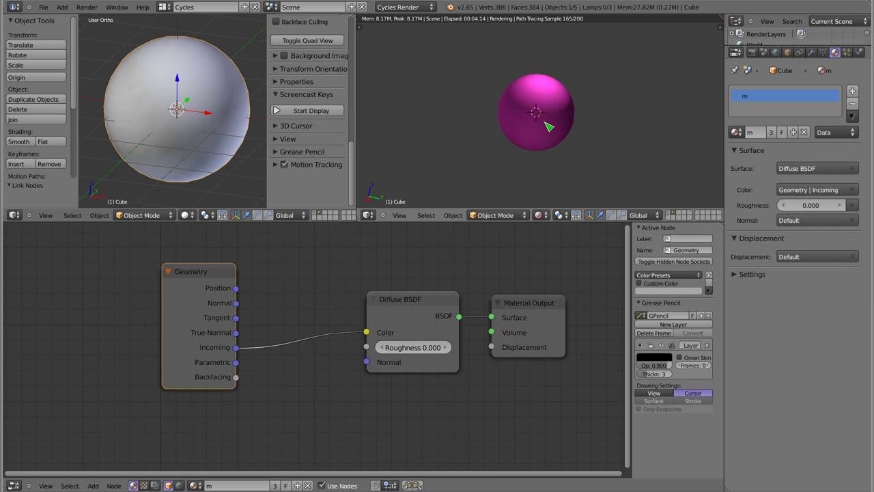
middle_drag(533, 143, 592, 142)
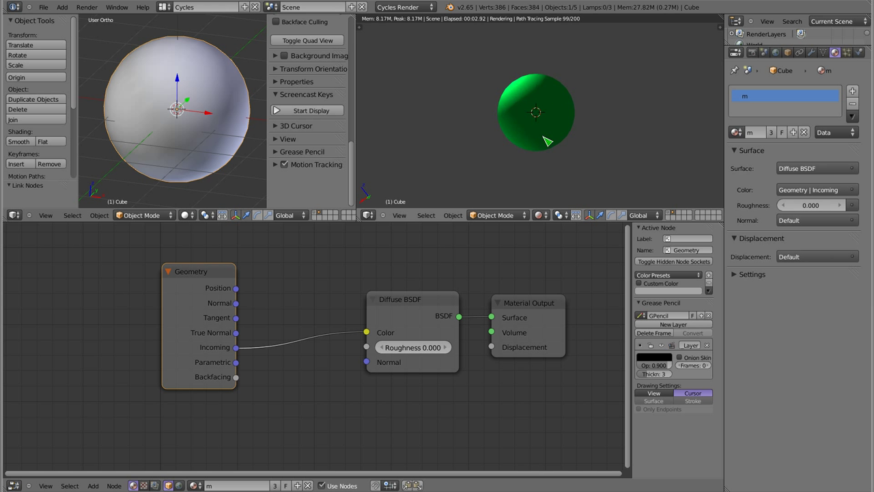
mouse_move(514, 118)
middle_down()
mouse_move(524, 100)
mouse_move(536, 112)
middle_up()
middle_drag(486, 156, 541, 128)
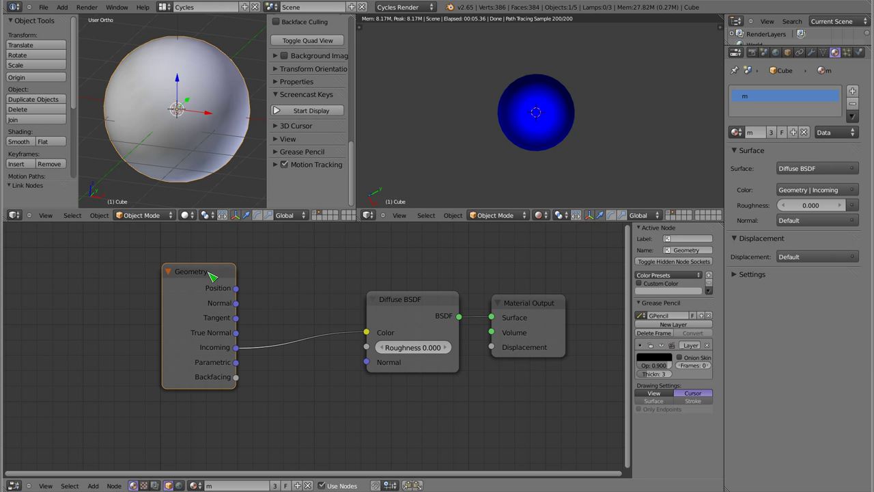
drag(205, 276, 202, 277)
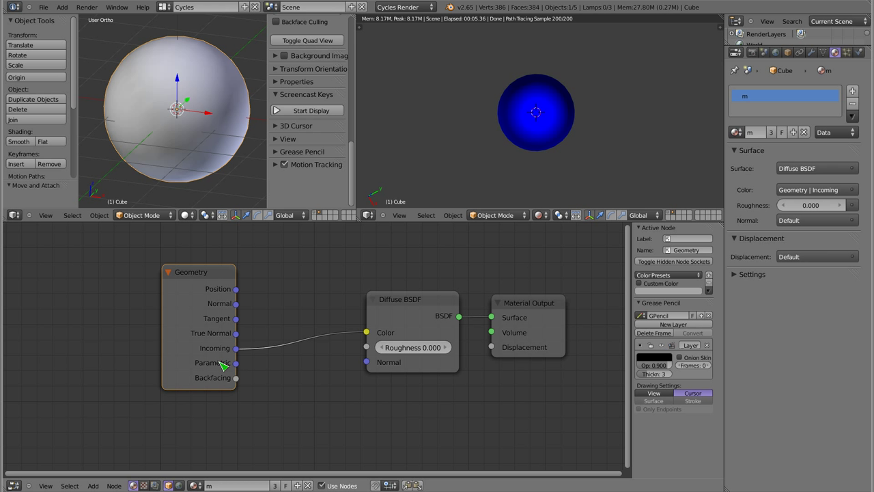
Step: Add a Texture Coordinate input node at the left of the node tree
key(shift+a)
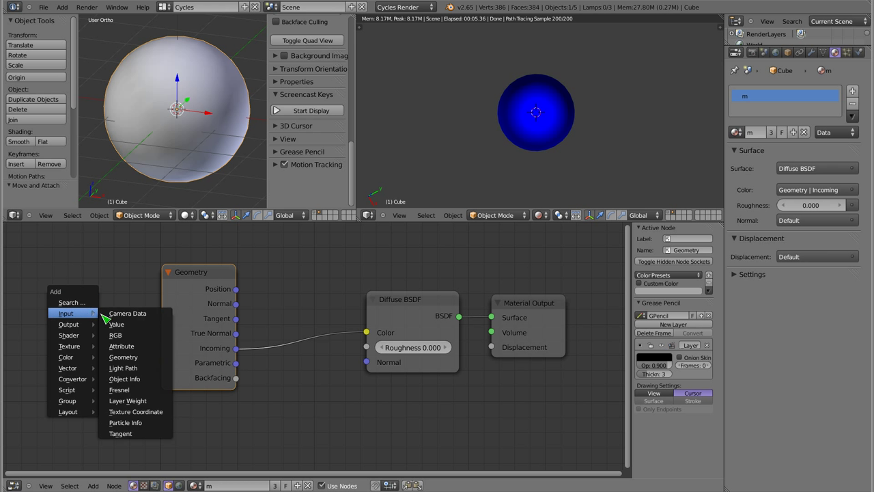
click(156, 413)
click(76, 286)
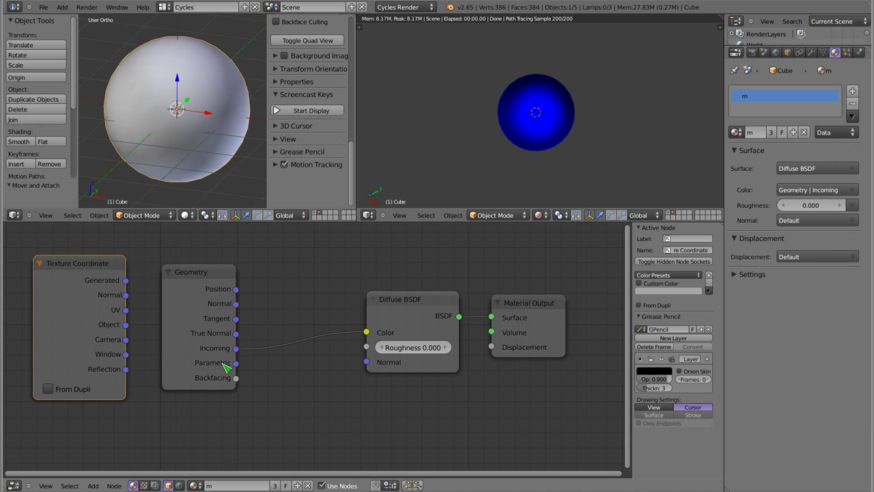
Step: Connect Geometry Parametric to Diffuse Color and orbit to view the red-green triangles
drag(236, 363, 365, 332)
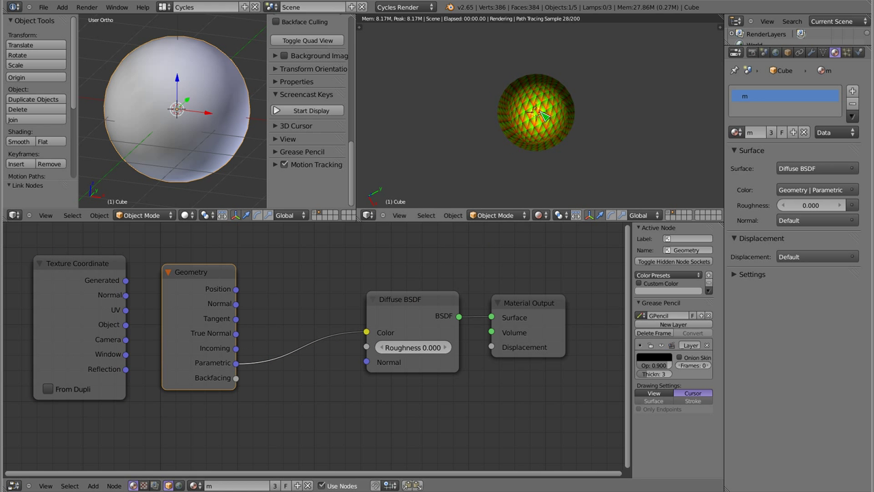
scroll(491, 122, up, 3)
scroll(491, 122, up, 2)
middle_drag(489, 122, 560, 147)
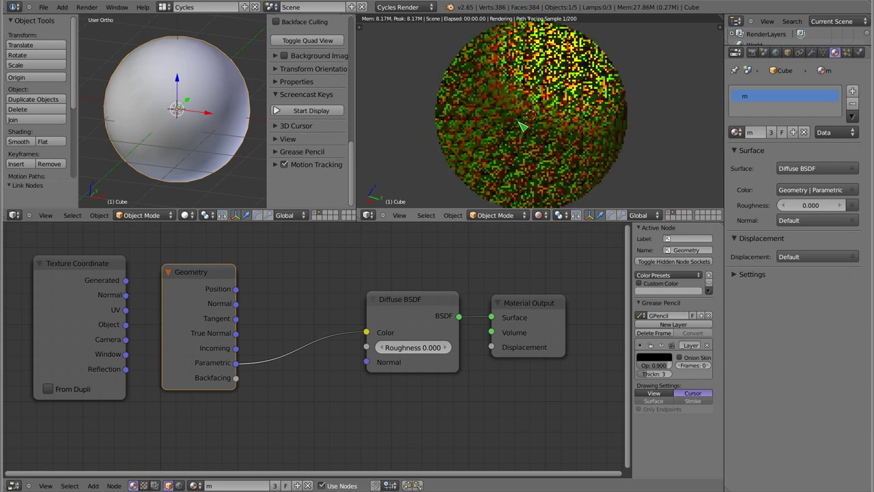
middle_drag(560, 147, 492, 84)
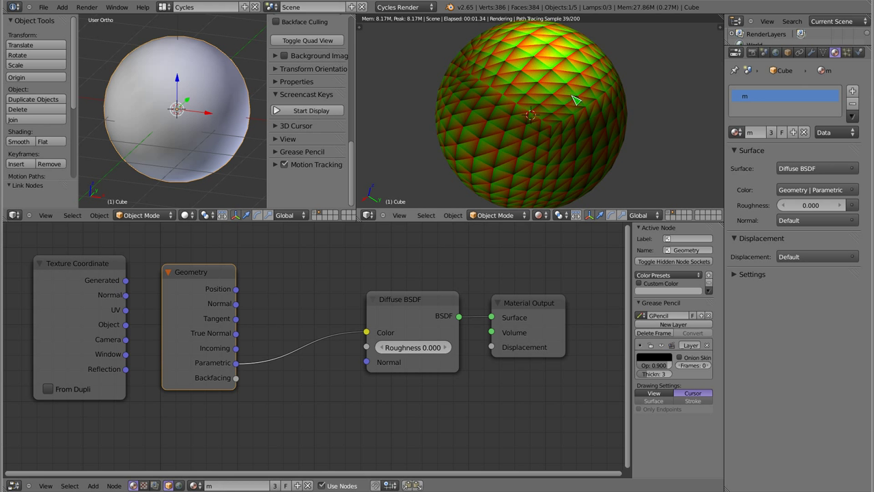
Step: Delete the sphere and add a plane mesh in its place
key(x)
click(171, 130)
key(shift+a)
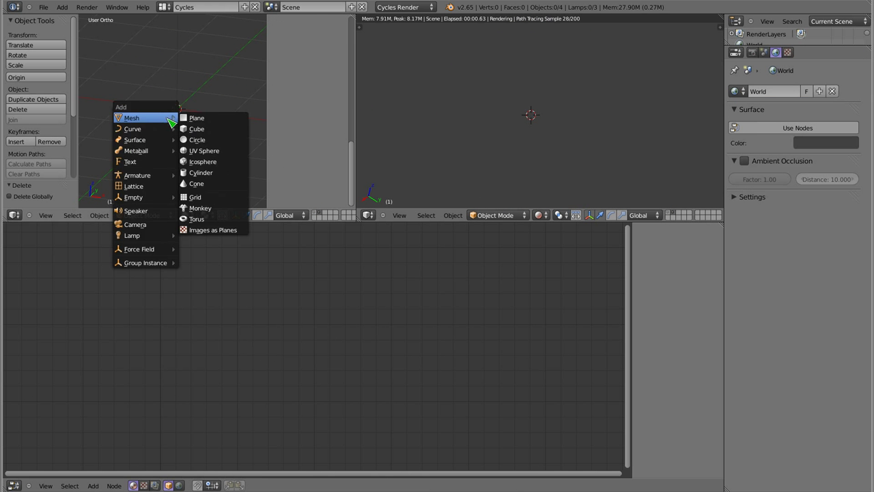
click(194, 118)
Step: Give the plane material m and frame it in top view in the preview
click(734, 132)
click(746, 149)
middle_drag(550, 149, 489, 141)
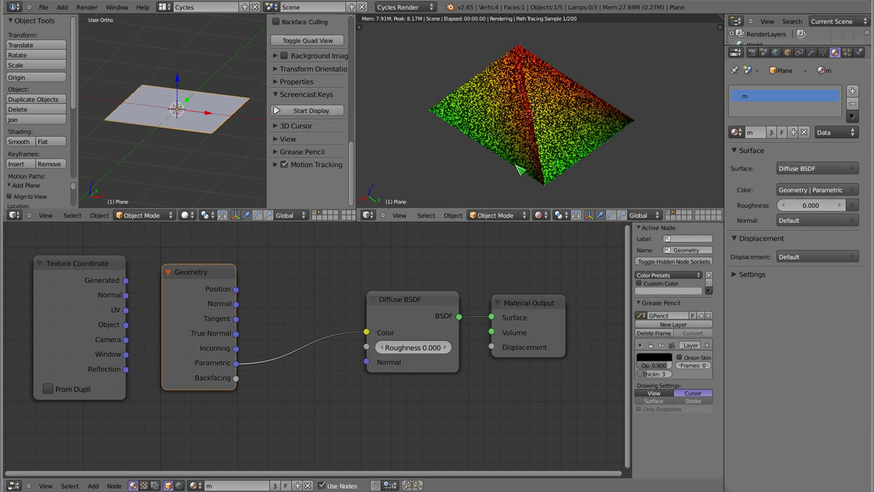
key(KP_7)
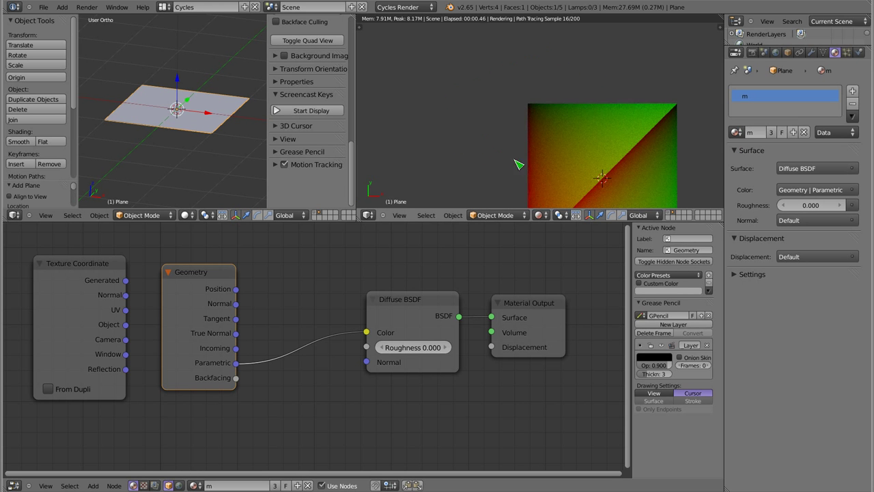
key(KP_Decimal)
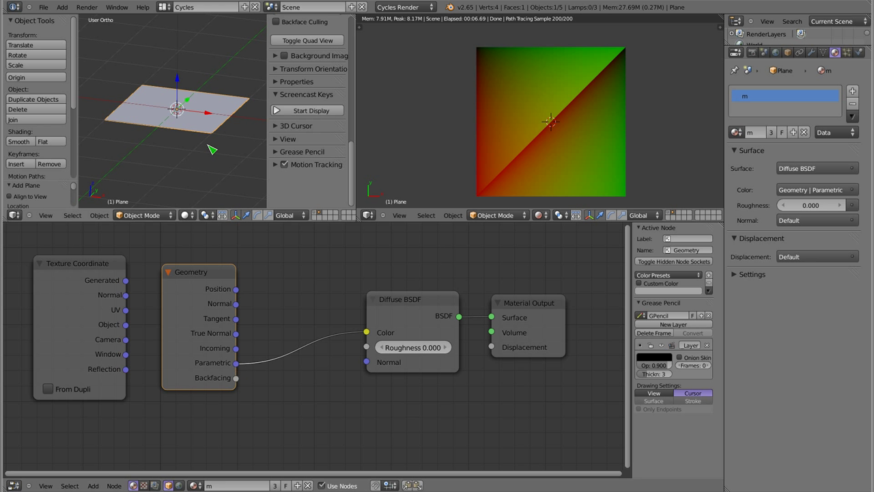
Step: Hide the side panels and zoom the modelling view onto the plane from above
key(n)
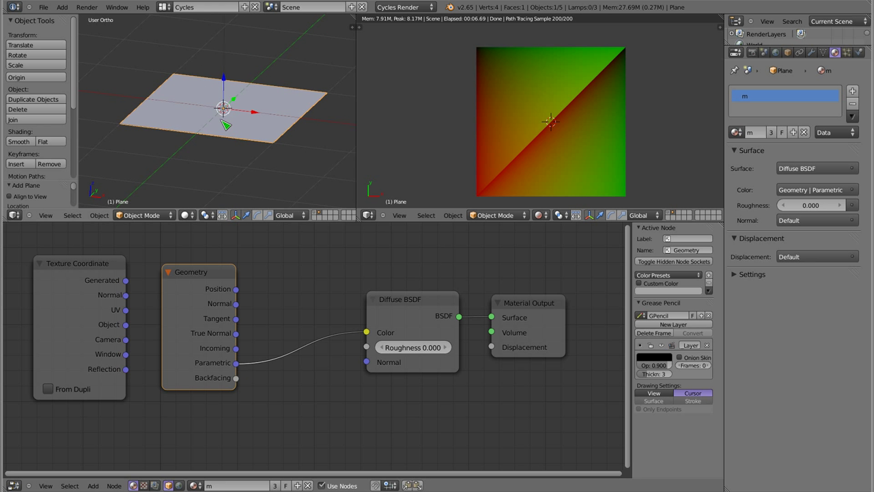
key(t)
key(KP_7)
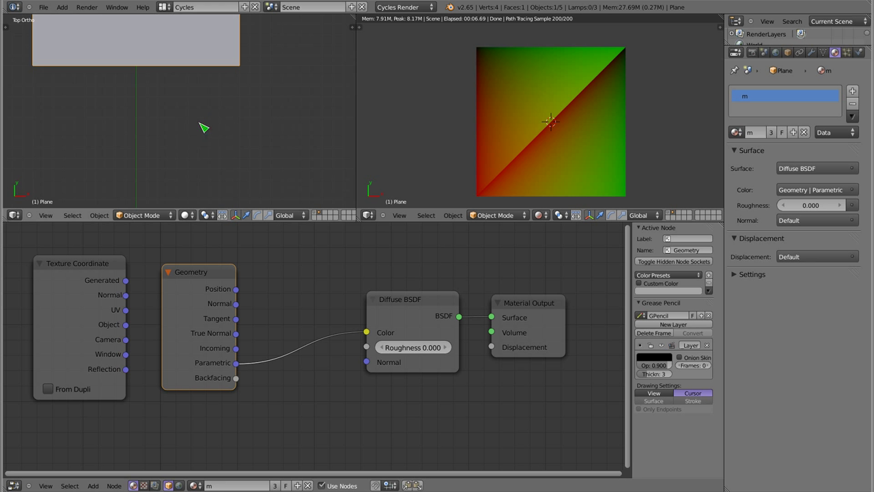
scroll(198, 157, up, 3)
scroll(198, 171, up, 3)
scroll(204, 174, up, 2)
shift+scroll(205, 102, down, 3)
shift+scroll(206, 105, down, 2)
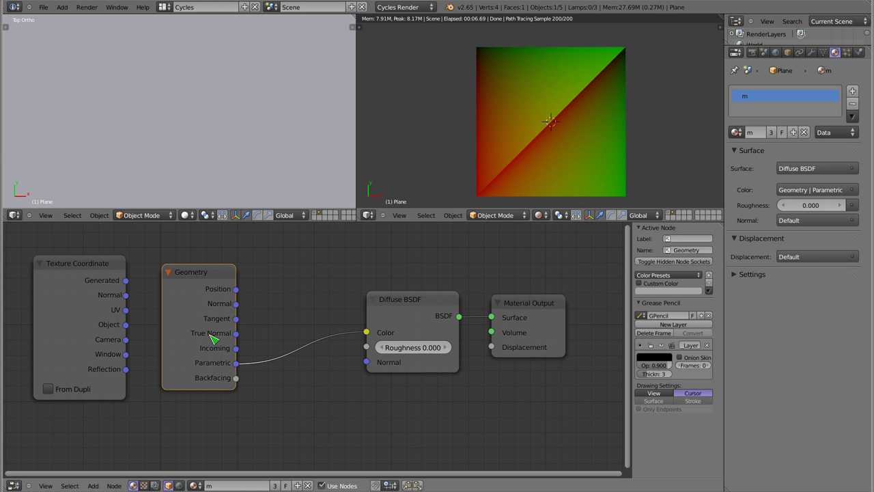
Step: Sketch a grease pencil triangle diagram with point P and a small side diagram
mouse_move(181, 61)
mouse_down()
mouse_move(89, 176)
mouse_move(260, 170)
mouse_move(192, 56)
mouse_up()
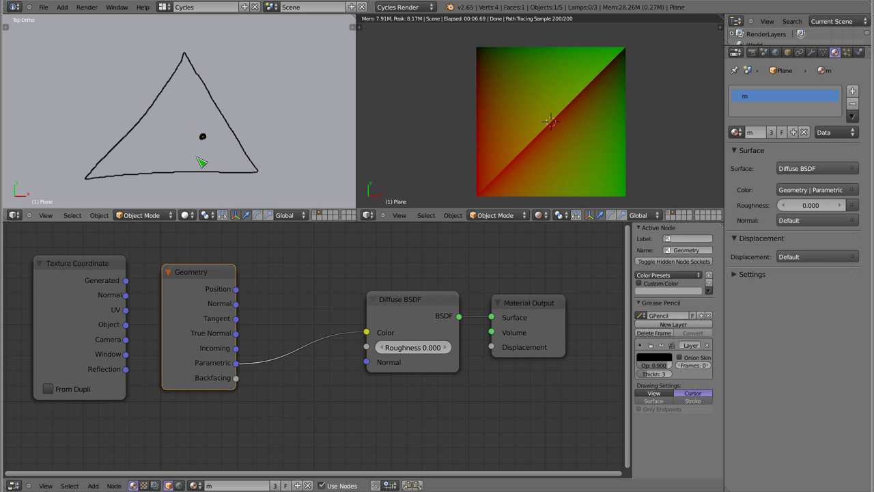
drag(202, 150, 205, 155)
drag(308, 90, 307, 110)
mouse_move(266, 87)
mouse_down()
mouse_move(353, 96)
mouse_move(325, 75)
mouse_up()
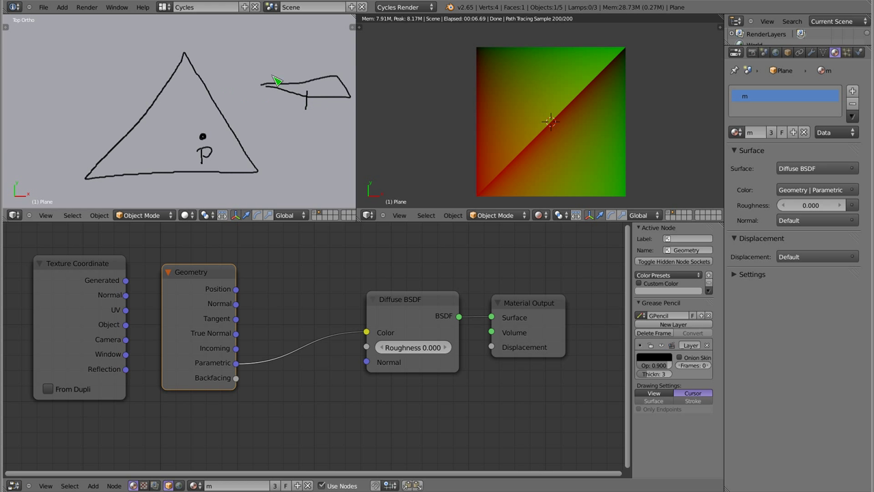
drag(263, 79, 270, 80)
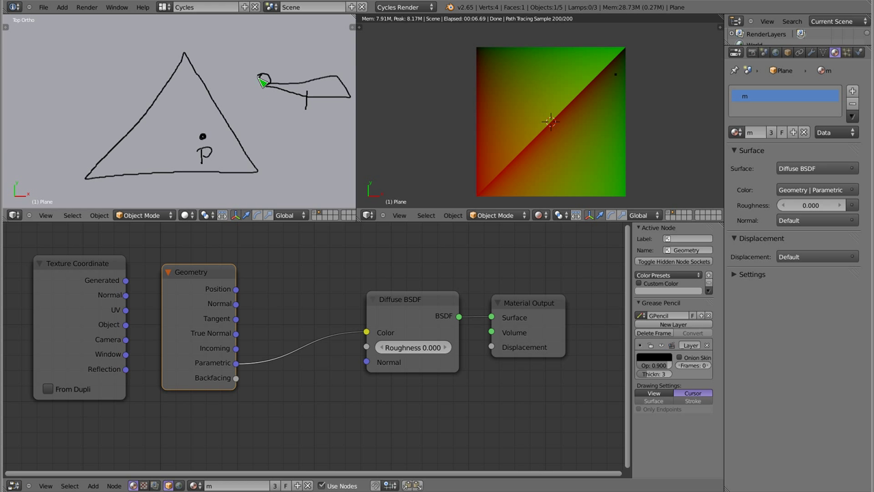
drag(341, 71, 348, 98)
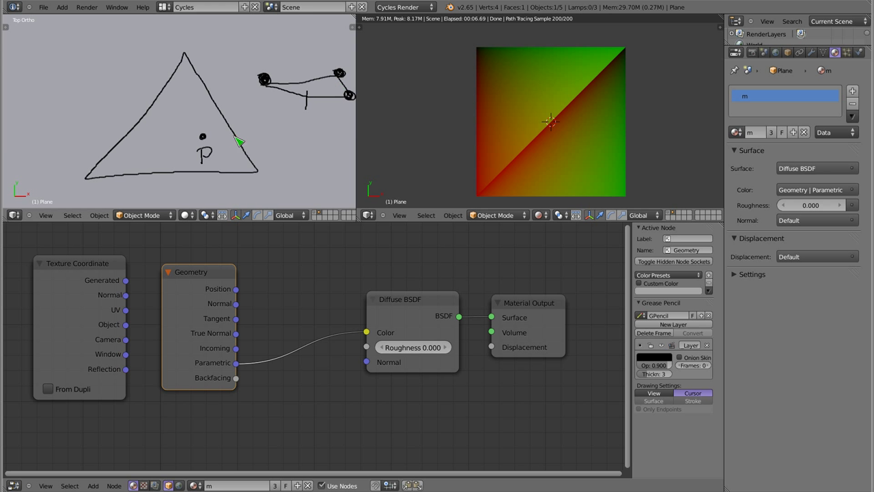
Step: Draw dashed lines from the apex to P and hatch the triangle's left part
click(185, 56)
drag(198, 107, 232, 153)
drag(161, 148, 91, 176)
mouse_move(186, 91)
mouse_down()
mouse_move(153, 104)
mouse_move(117, 137)
mouse_up()
drag(169, 131, 91, 154)
drag(145, 142, 113, 166)
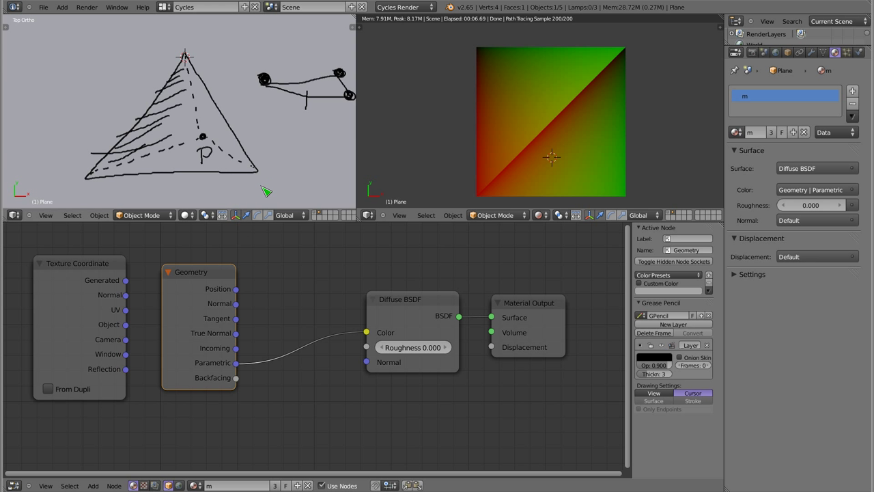
mouse_move(262, 163)
mouse_down()
mouse_move(269, 169)
mouse_move(262, 175)
mouse_up()
Step: Label the corners 1,0,0 and 0,1,0, mark the top vertex, then erase strokes
mouse_move(270, 158)
mouse_down()
mouse_move(280, 143)
mouse_move(281, 158)
mouse_move(301, 160)
mouse_up()
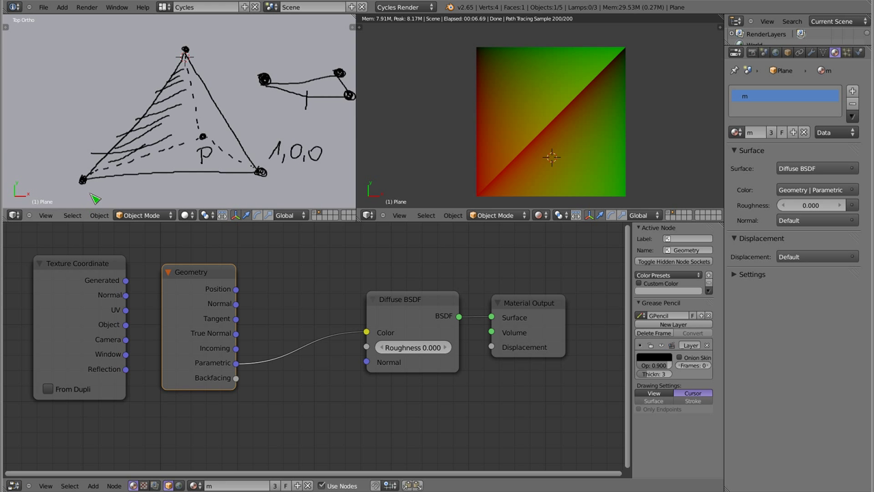
mouse_move(114, 188)
mouse_down()
mouse_move(112, 200)
mouse_move(132, 192)
mouse_up()
drag(171, 29, 210, 41)
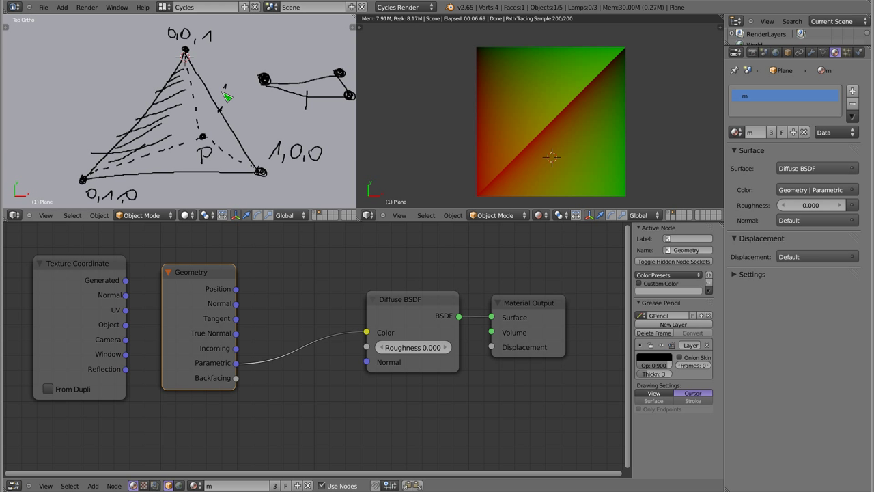
drag(242, 88, 238, 99)
click(246, 103)
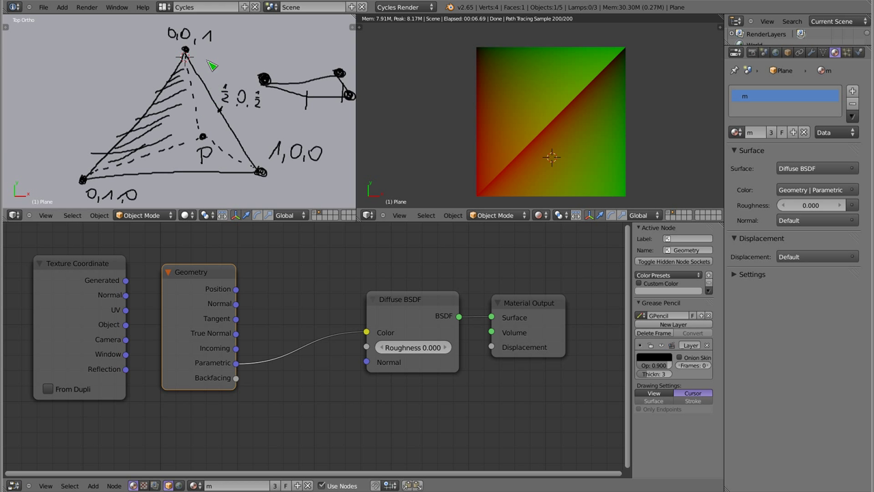
mouse_move(170, 42)
right_down()
mouse_move(188, 27)
mouse_move(185, 44)
mouse_move(144, 55)
mouse_move(161, 109)
mouse_move(71, 141)
mouse_move(148, 157)
mouse_move(30, 182)
mouse_move(204, 171)
mouse_move(230, 132)
mouse_move(173, 114)
mouse_move(280, 92)
mouse_move(266, 65)
mouse_move(332, 78)
mouse_move(352, 137)
mouse_move(300, 141)
mouse_move(258, 112)
right_up()
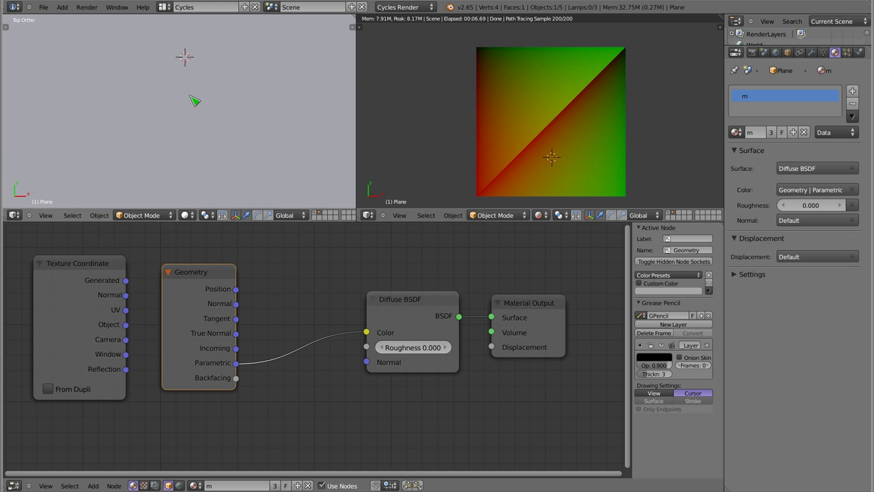
Step: In vertex Edit Mode, delete the plane's top-right vertex
scroll(190, 102, down, 2)
scroll(192, 110, down, 2)
scroll(192, 109, down, 2)
shift+scroll(188, 103, up, 2)
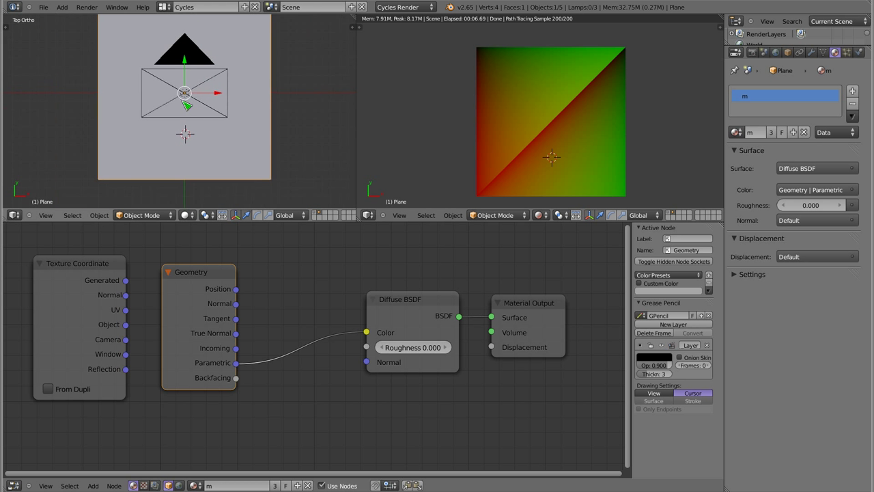
shift+scroll(287, 70, up, 2)
key(Tab)
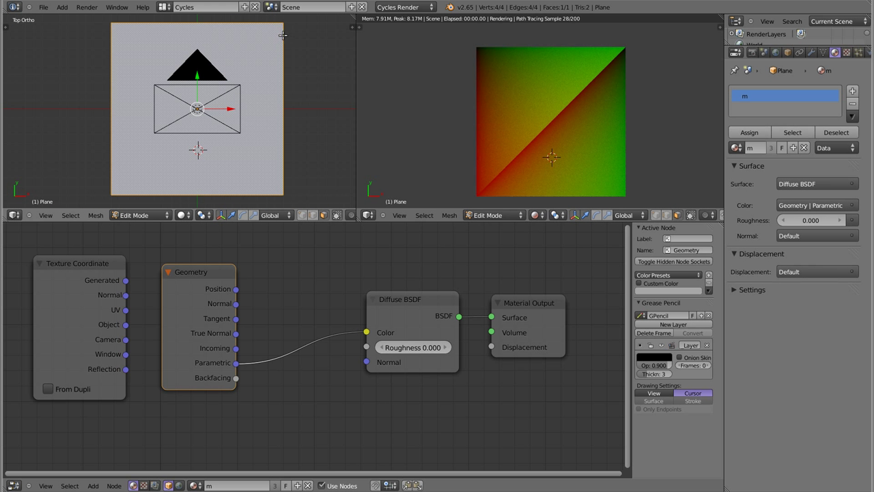
key(ctrl+Tab)
click(270, 24)
right_click(283, 22)
key(x)
click(295, 38)
Step: Fill a triangular face between the three remaining vertices and return to Object Mode
right_click(109, 25)
shift+right_click(110, 197)
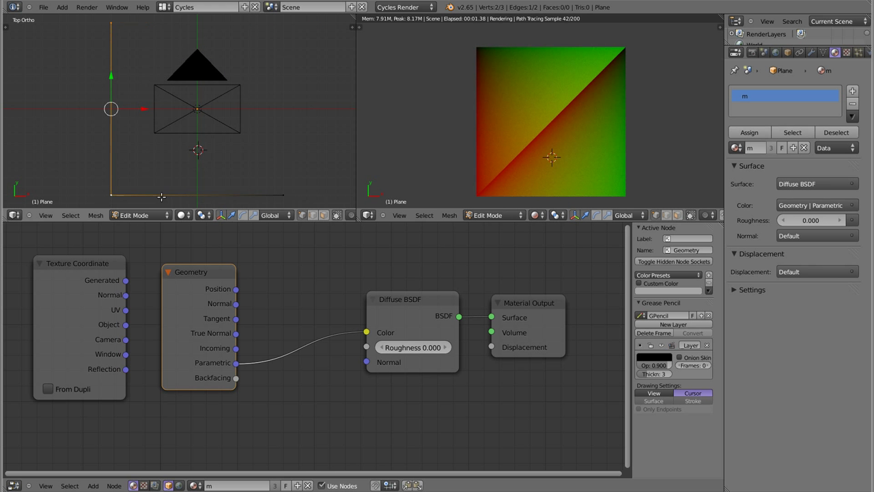
shift+right_click(283, 194)
key(f)
key(Tab)
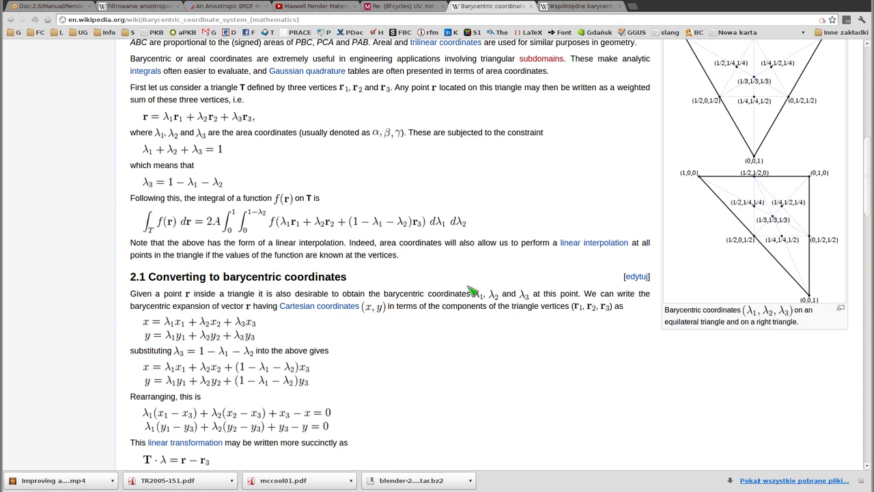
Step: Read through the English barycentric coordinates article, then switch to the Polish Współrzędne barycentryczne tab
scroll(472, 179, up, 1)
scroll(471, 183, up, 5)
scroll(471, 186, up, 7)
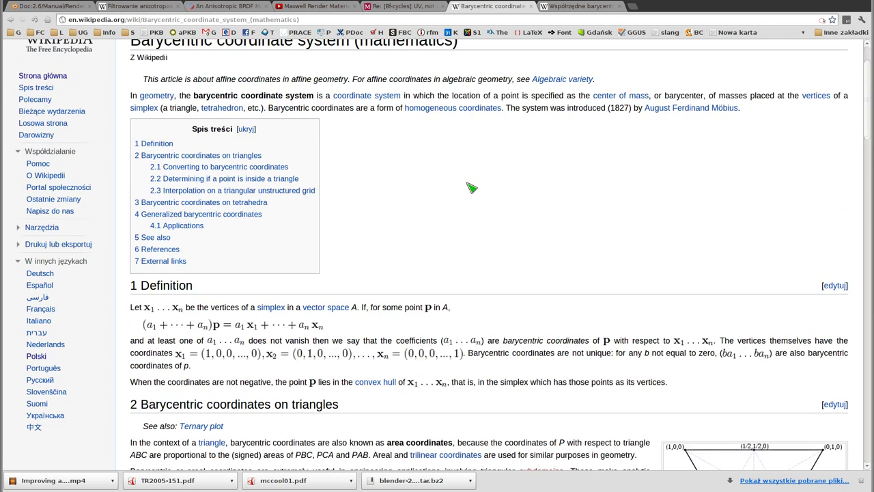
scroll(469, 185, up, 2)
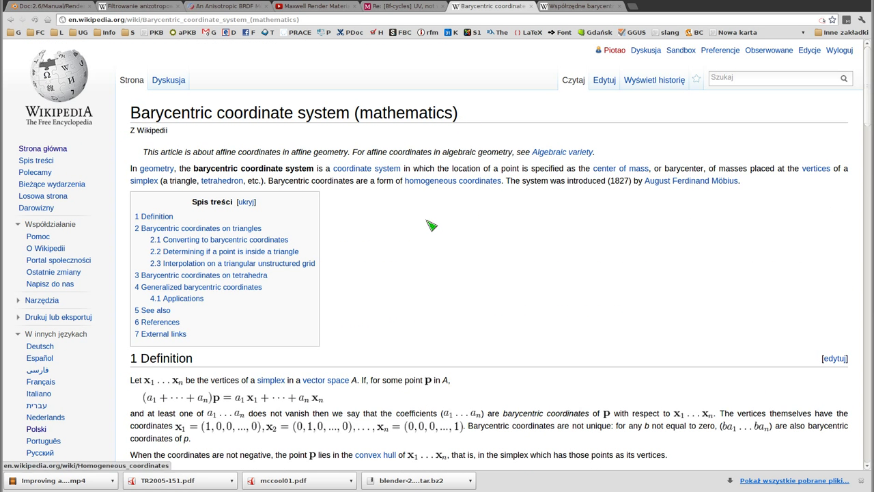
scroll(403, 230, down, 3)
scroll(404, 231, down, 2)
scroll(404, 231, down, 2)
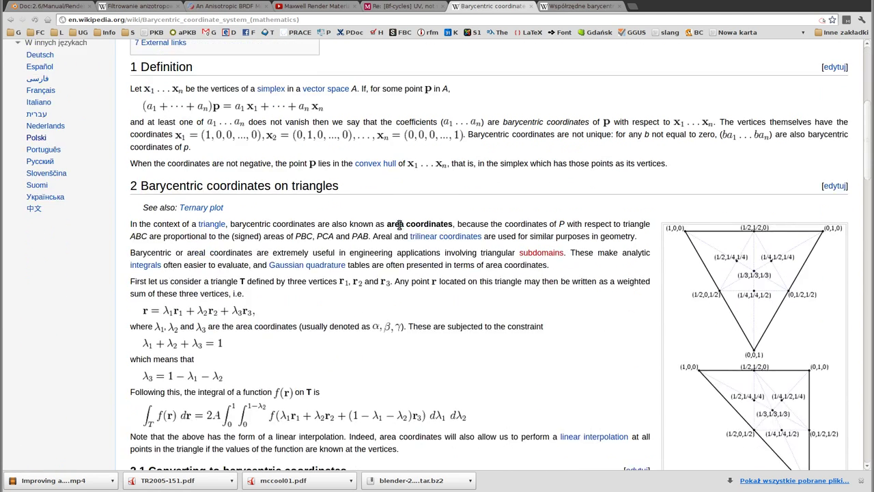
scroll(404, 230, down, 2)
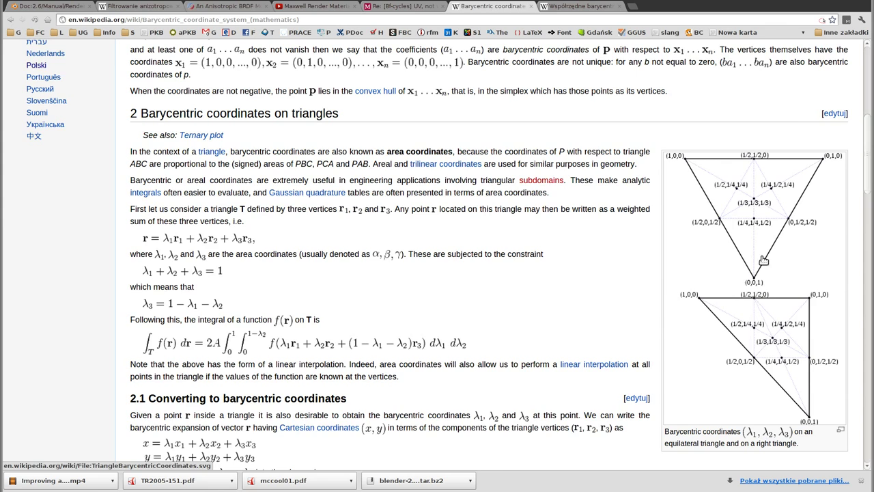
scroll(533, 300, down, 2)
scroll(533, 300, down, 3)
scroll(531, 295, down, 4)
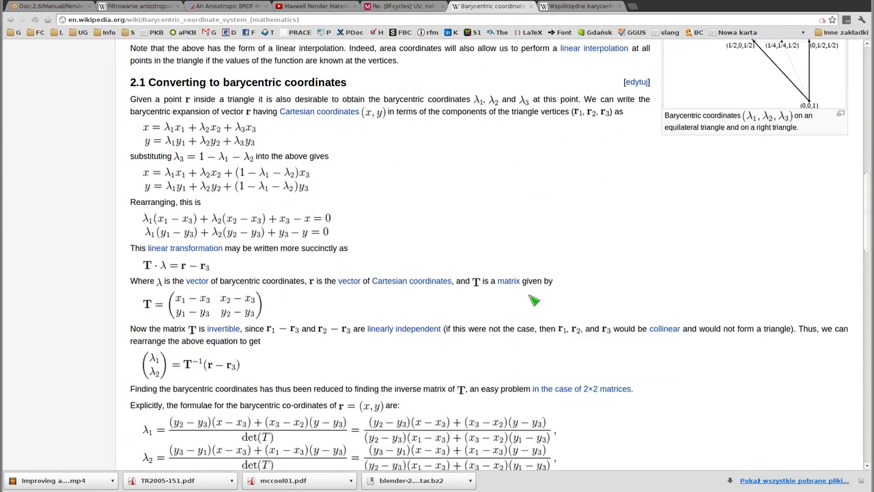
scroll(529, 295, down, 5)
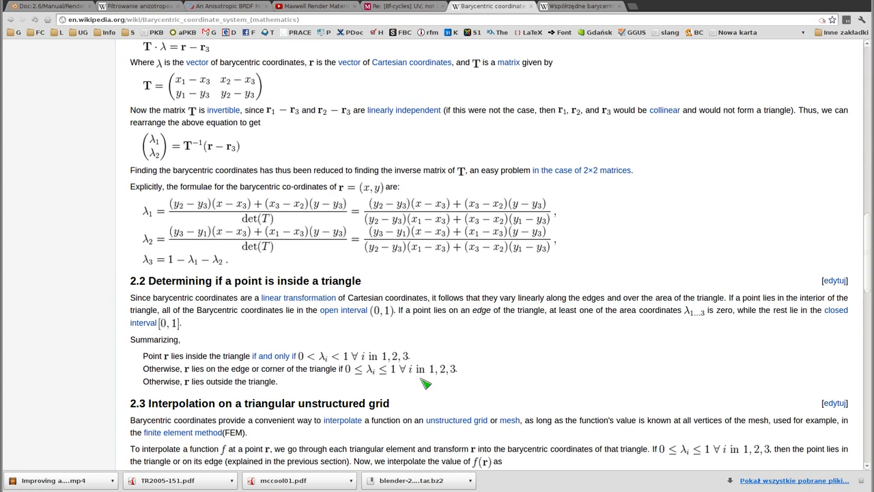
scroll(460, 363, up, 4)
scroll(478, 334, up, 8)
scroll(505, 301, up, 4)
scroll(540, 258, up, 5)
click(584, 7)
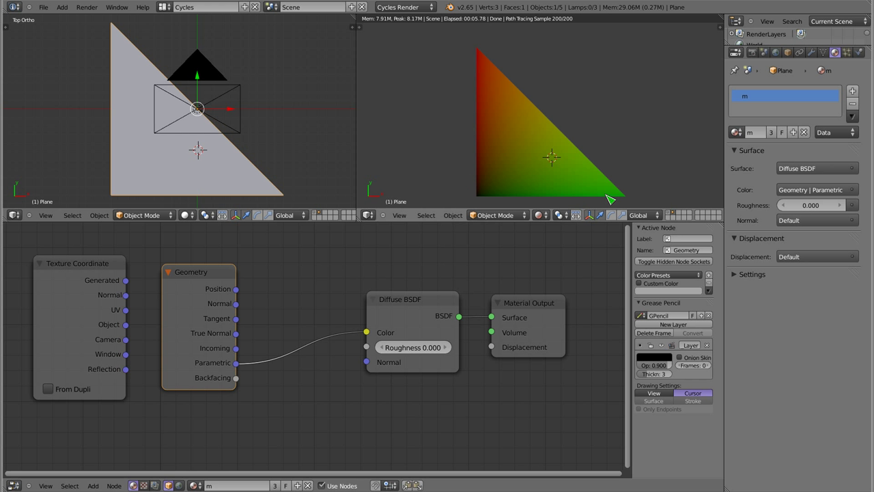
Step: Link the Geometry node's Normal output to Diffuse Color, turning the triangle blue
shift+middle_drag(546, 162, 548, 158)
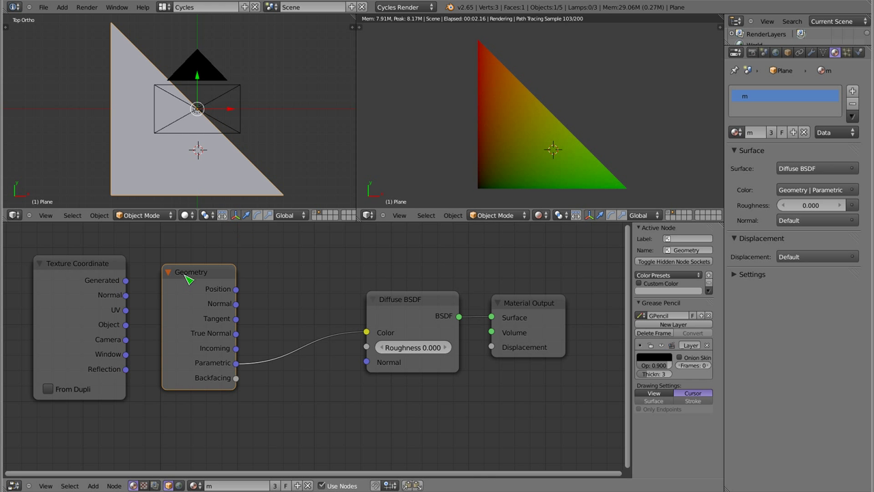
click(81, 266)
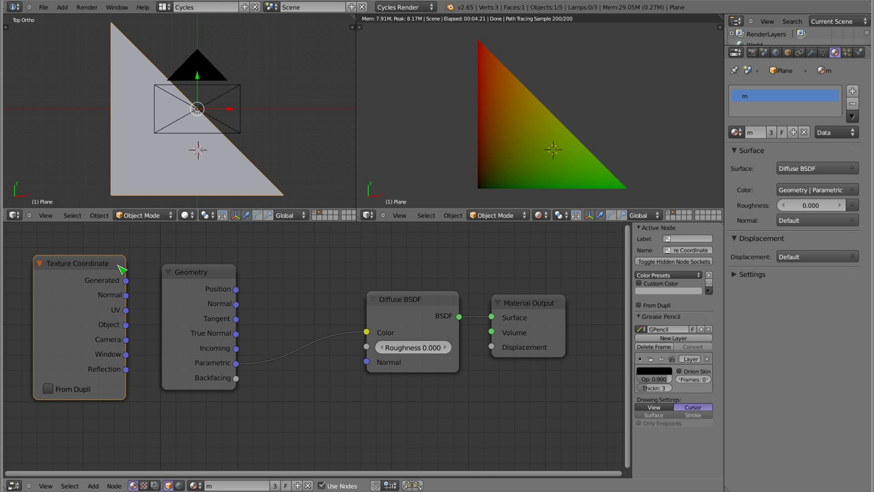
click(201, 274)
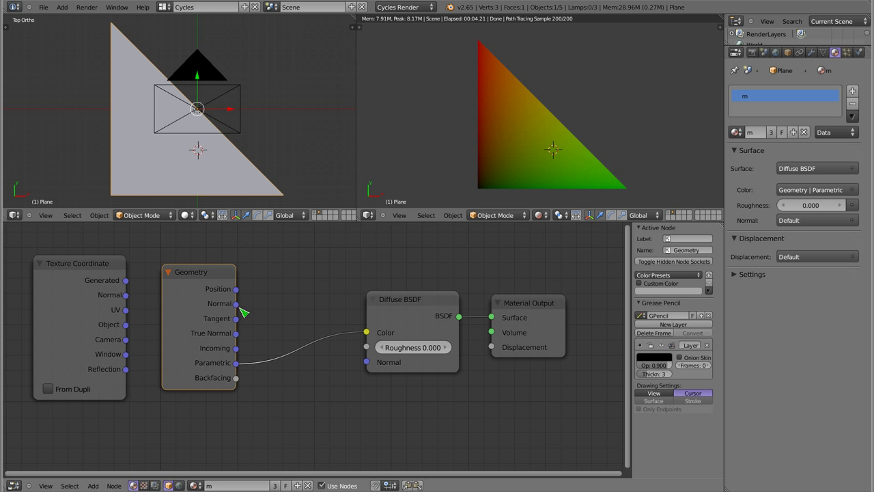
drag(239, 305, 367, 332)
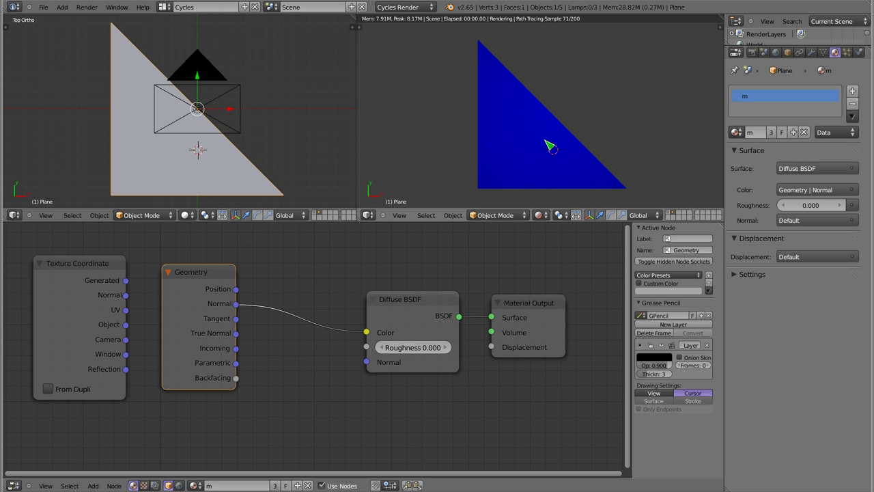
Step: Try Texture Coordinate Normal on Diffuse Color, cut the link, and arrange both input nodes side by side
click(70, 260)
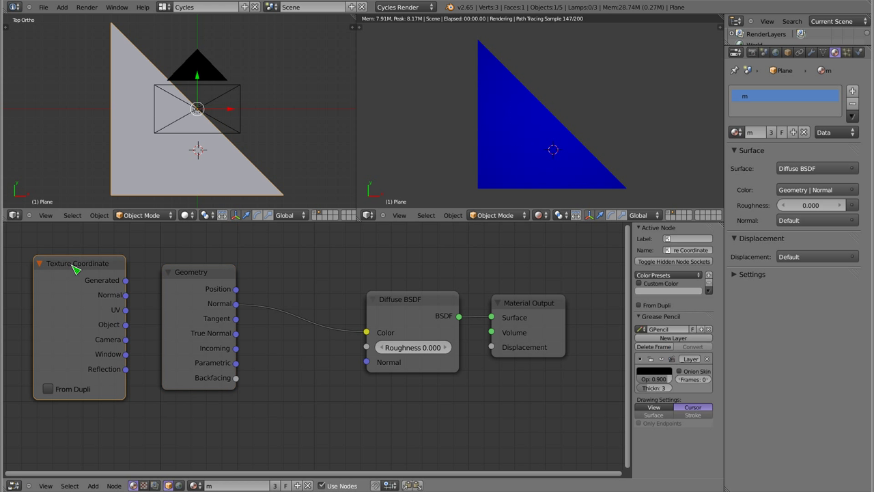
drag(125, 295, 366, 332)
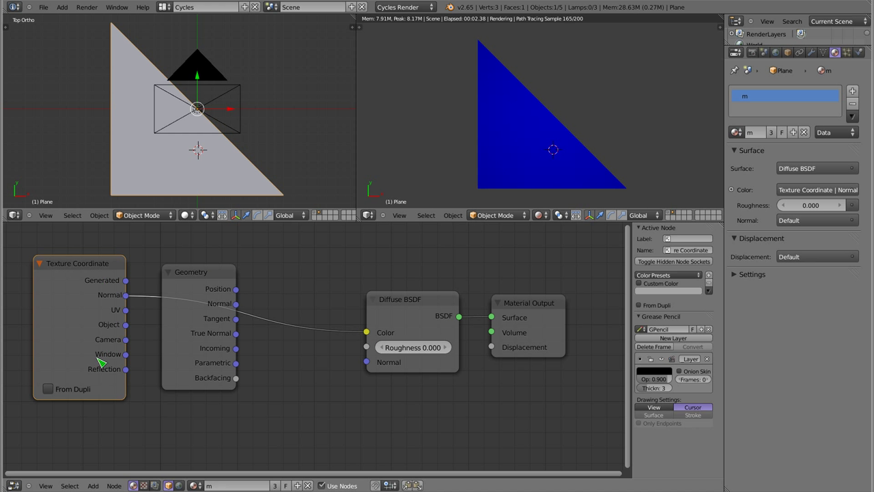
ctrl+right_drag(298, 315, 292, 347)
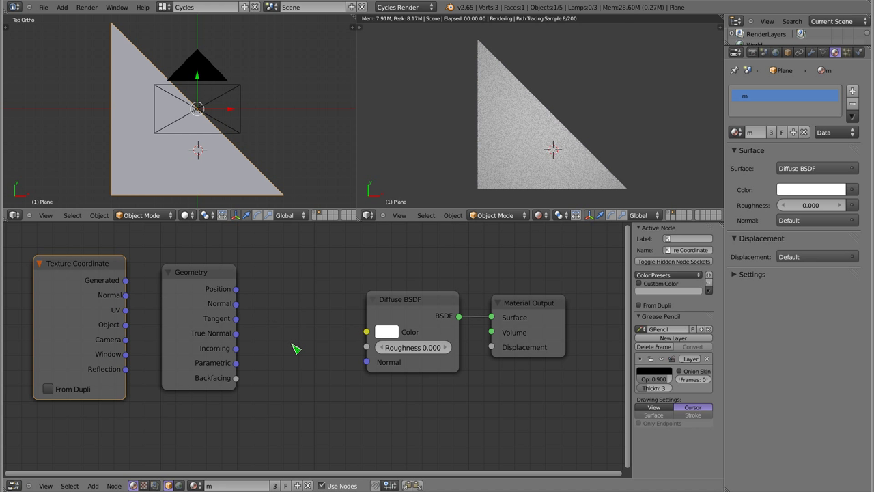
drag(92, 266, 362, 273)
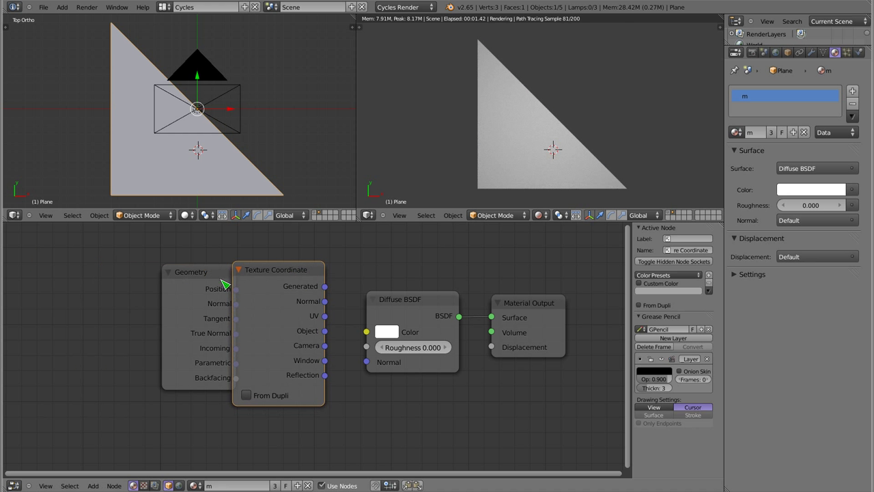
drag(198, 268, 67, 261)
mouse_move(243, 273)
mouse_down()
mouse_move(184, 263)
mouse_move(190, 268)
mouse_up()
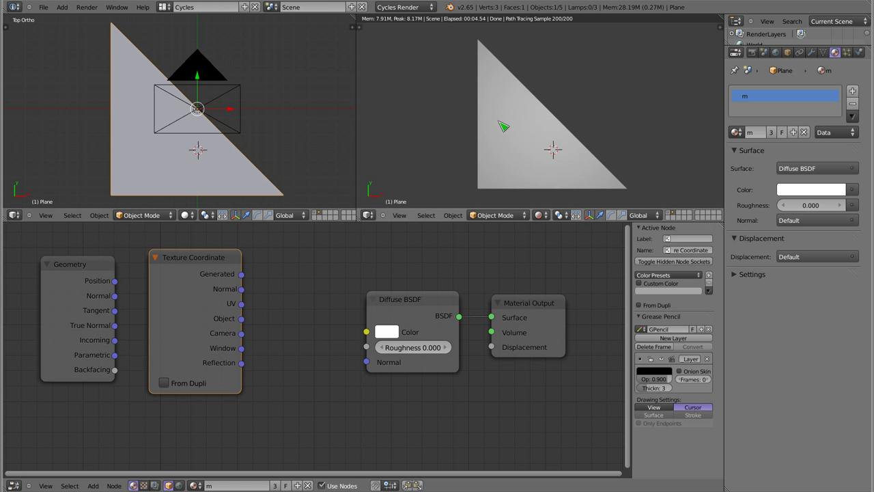
Step: Feed Texture Coordinate Generated, then Normal, into Diffuse Color and orbit the left view
drag(242, 274, 367, 332)
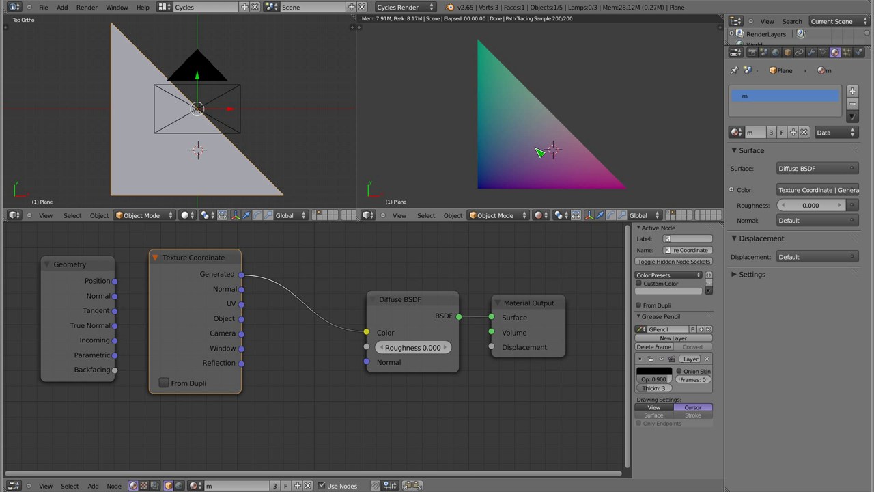
drag(241, 289, 366, 332)
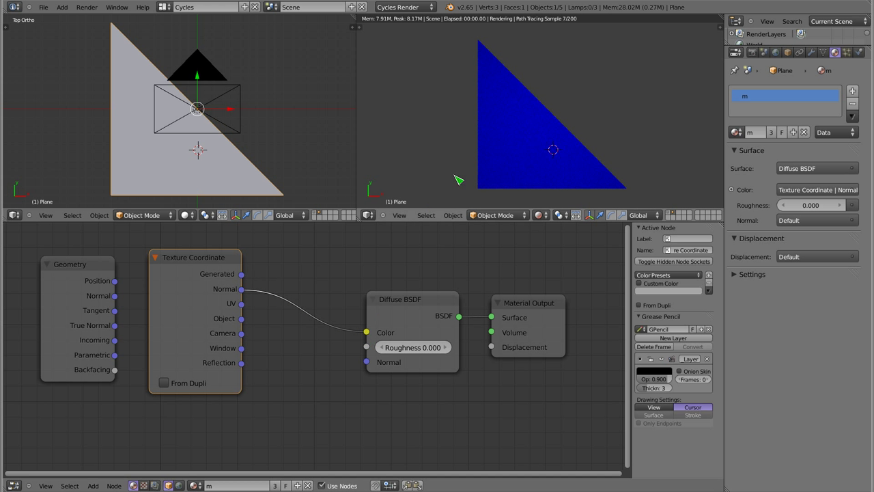
mouse_move(204, 149)
middle_down()
mouse_move(198, 128)
mouse_move(190, 128)
mouse_move(197, 110)
middle_up()
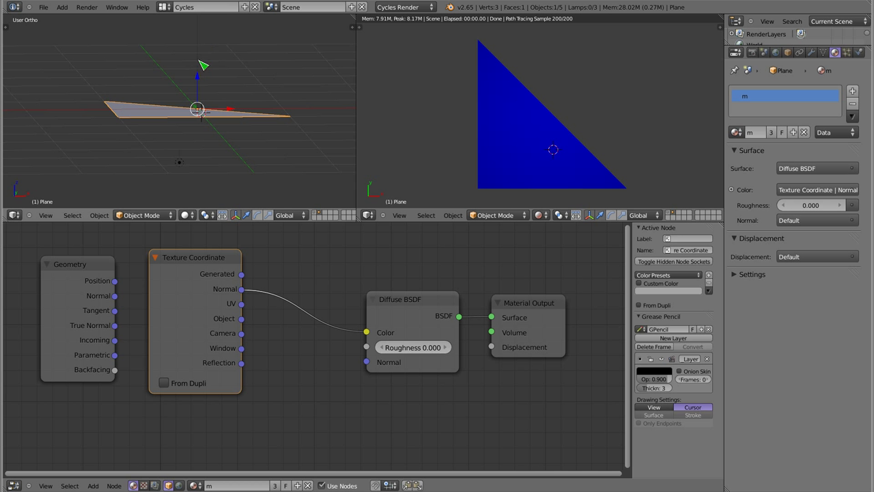
Step: Drive Diffuse Color from the UV output, add a UV map, and select all in Edit Mode
middle_drag(213, 136, 152, 103)
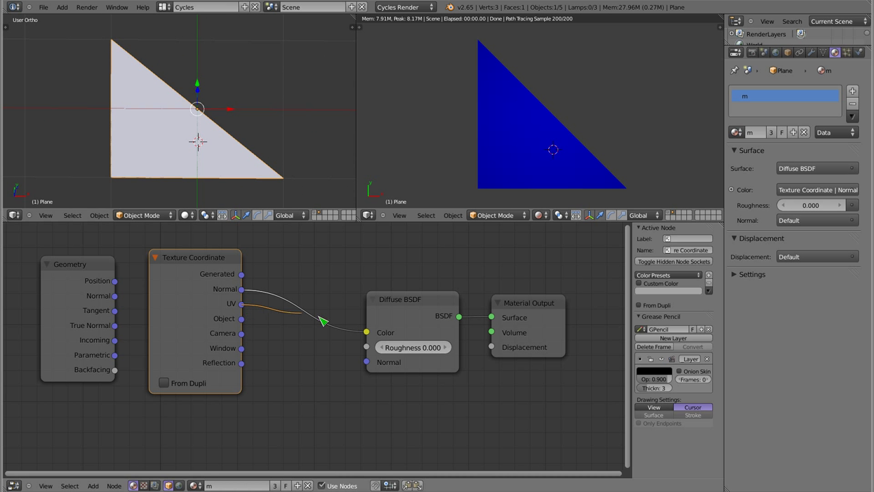
drag(242, 304, 366, 332)
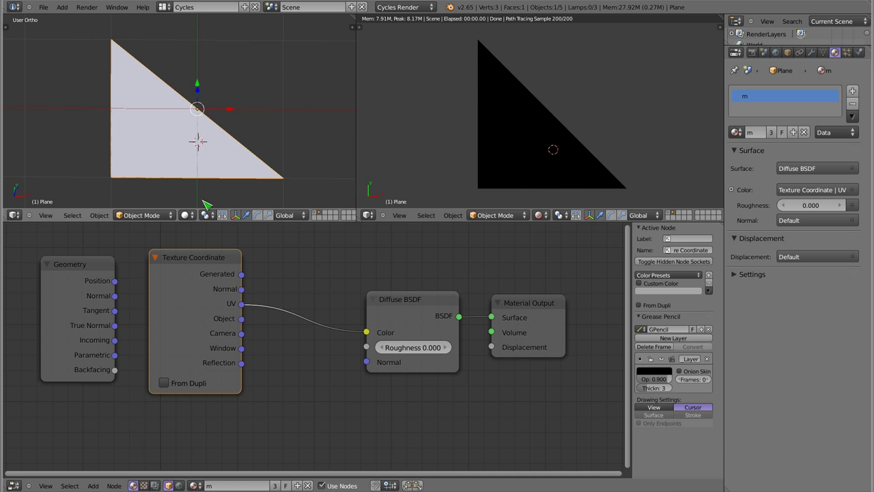
click(823, 52)
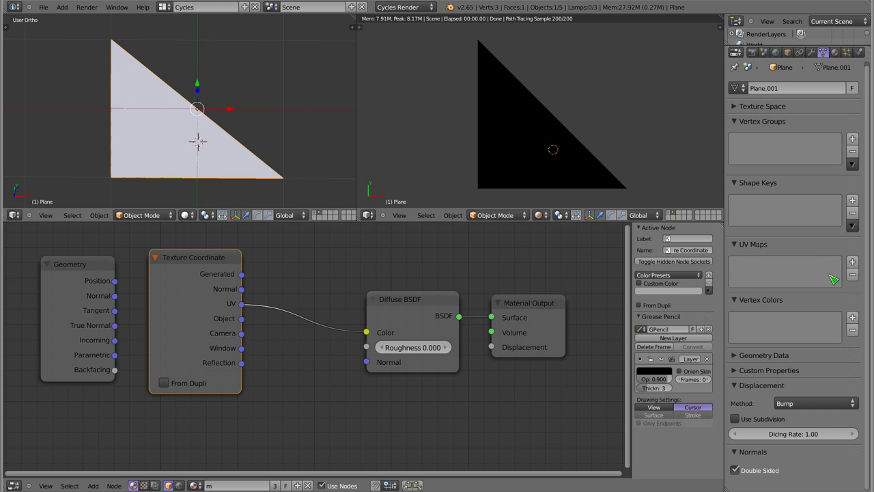
click(852, 262)
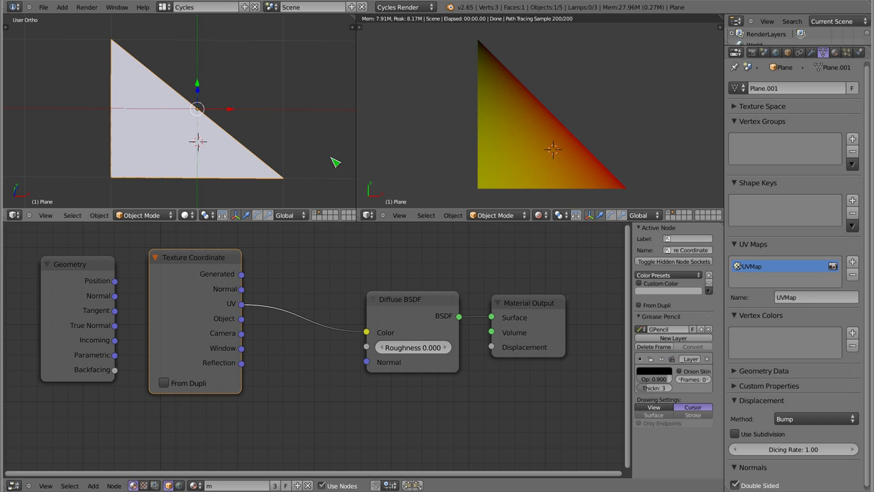
key(Tab)
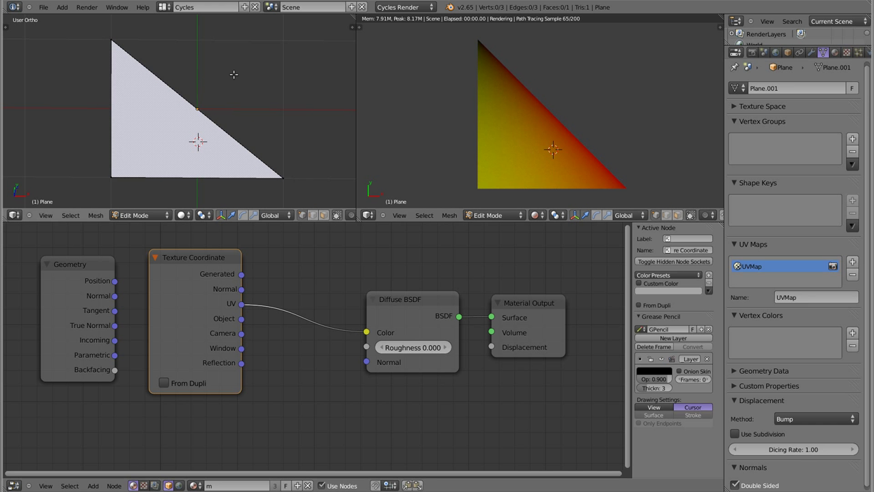
key(a)
key(a)
key(a)
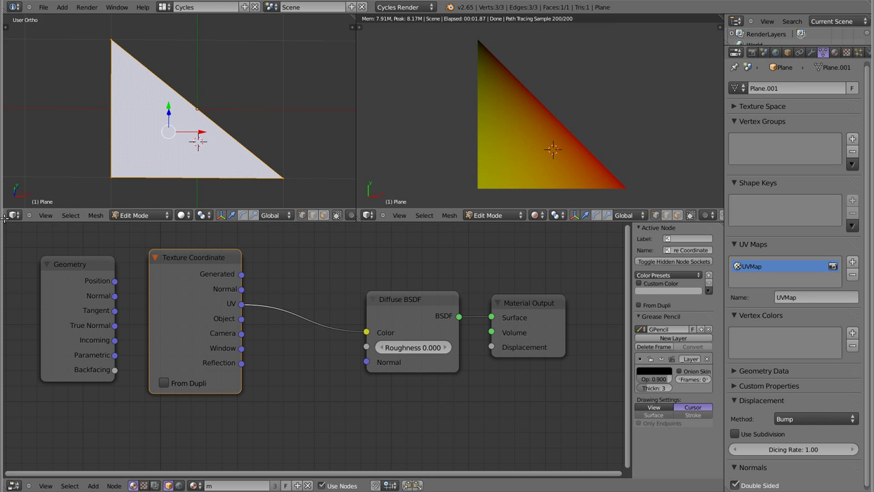
Step: Split the left 3D view and turn one half into a UV/Image Editor
drag(4, 216, 244, 136)
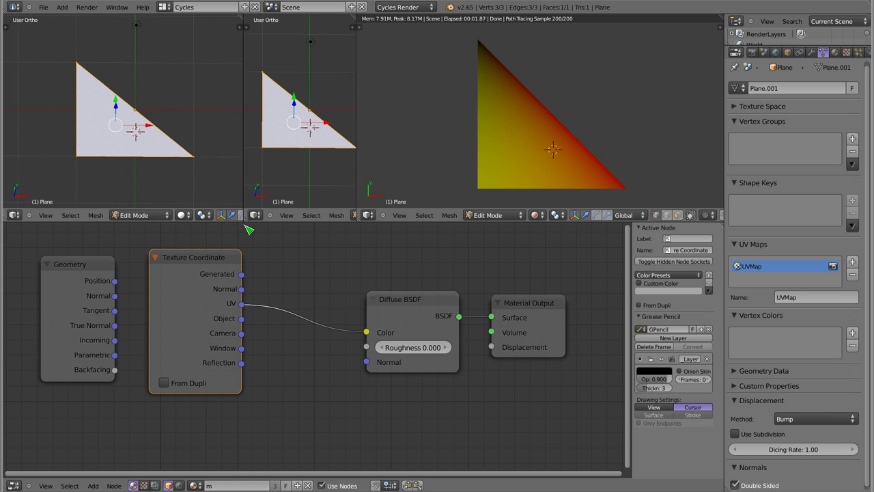
click(14, 215)
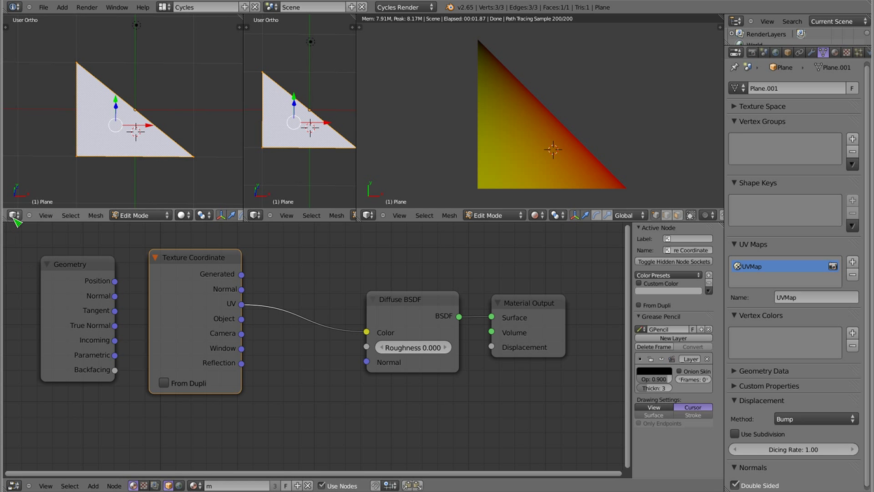
click(14, 215)
click(31, 287)
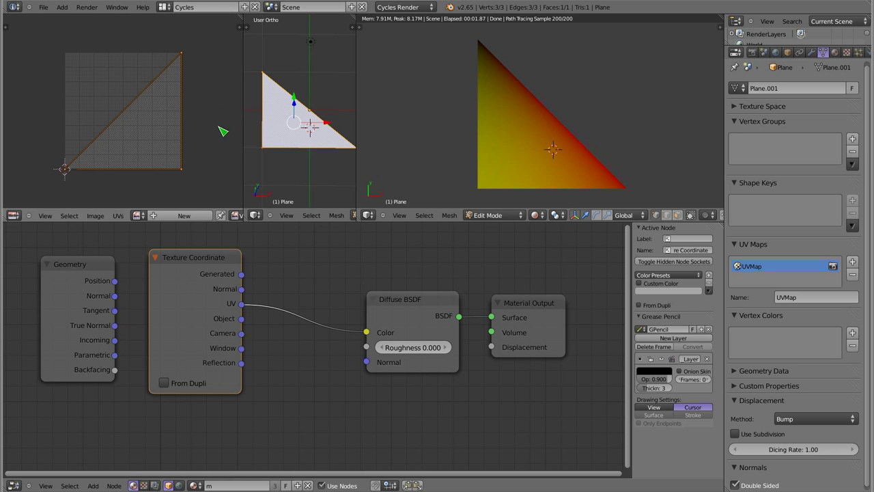
Step: Rotate the plane's UVs by -90° and return to Object Mode
key(r)
click(120, 209)
key(Tab)
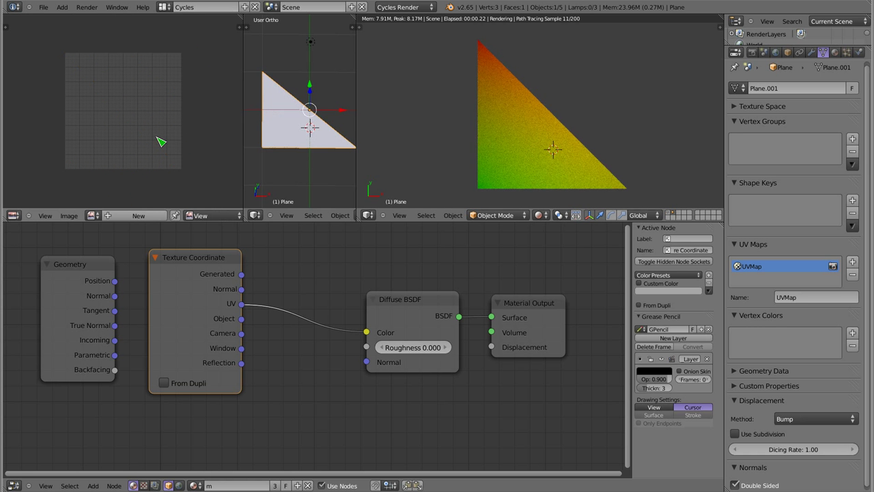
scroll(302, 127, down, 1)
scroll(300, 127, down, 2)
Step: Scale up the plane's UVs in Edit Mode, then return to Object Mode
key(Tab)
key(s)
click(23, 207)
key(Tab)
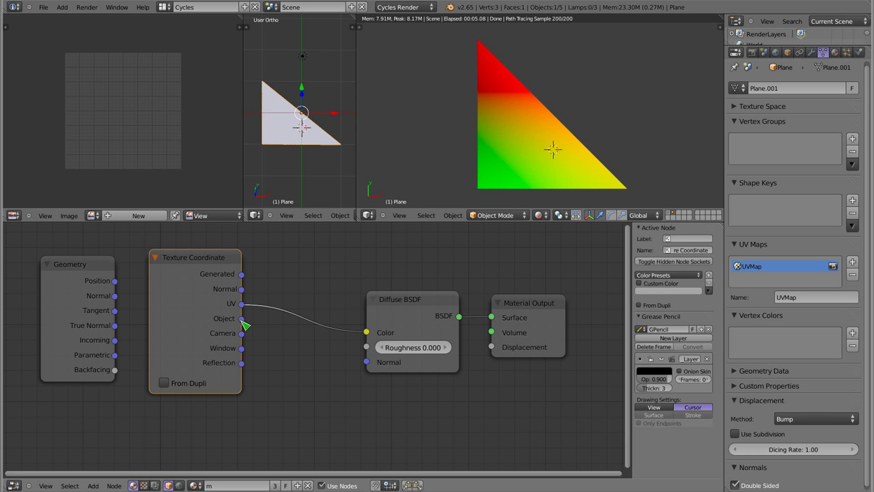
Step: Connect Texture Coordinate Object to Diffuse Color and test-move the plane
drag(242, 318, 365, 332)
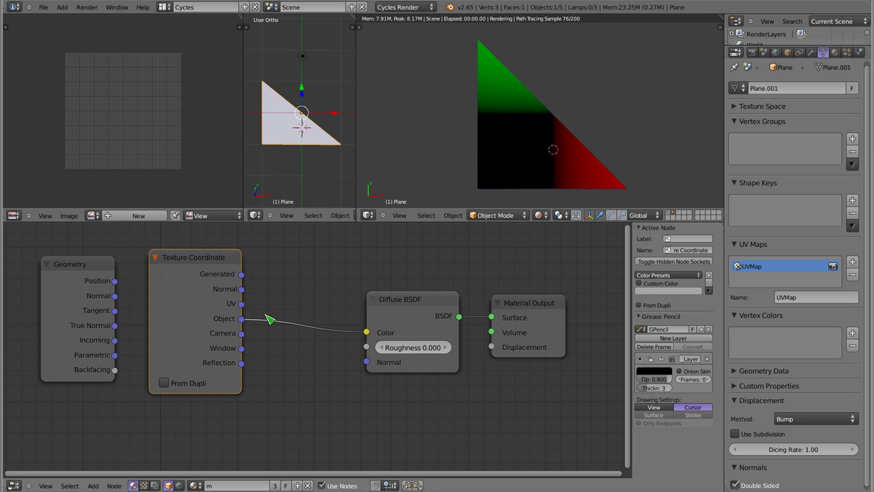
key(g)
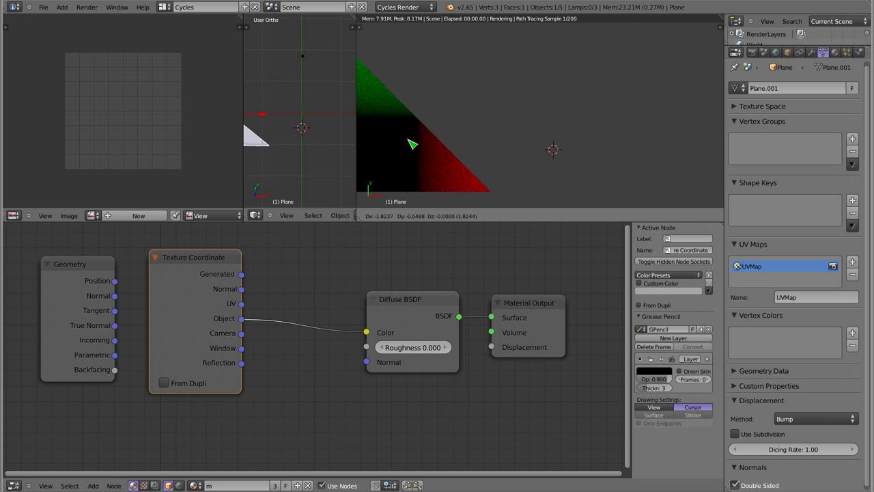
key(Escape)
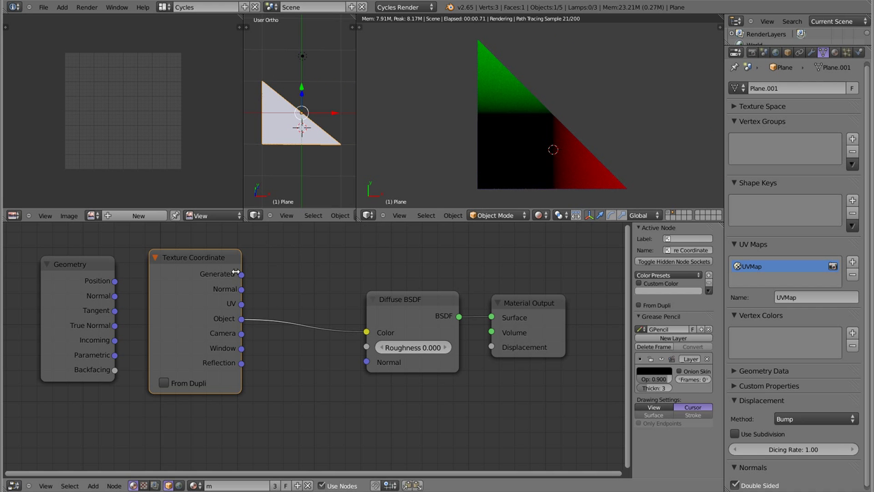
Step: Try Geometry Position as the colour while moving the plane, then reconnect Object coordinates
drag(115, 281, 366, 332)
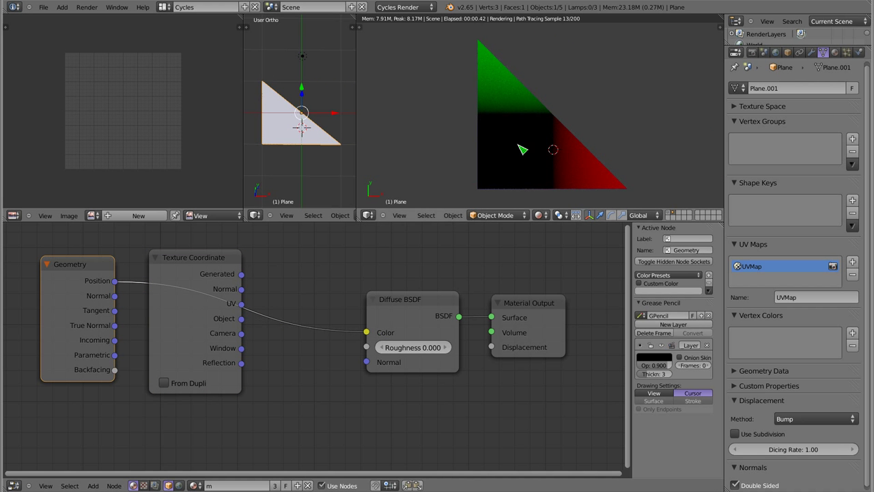
key(g)
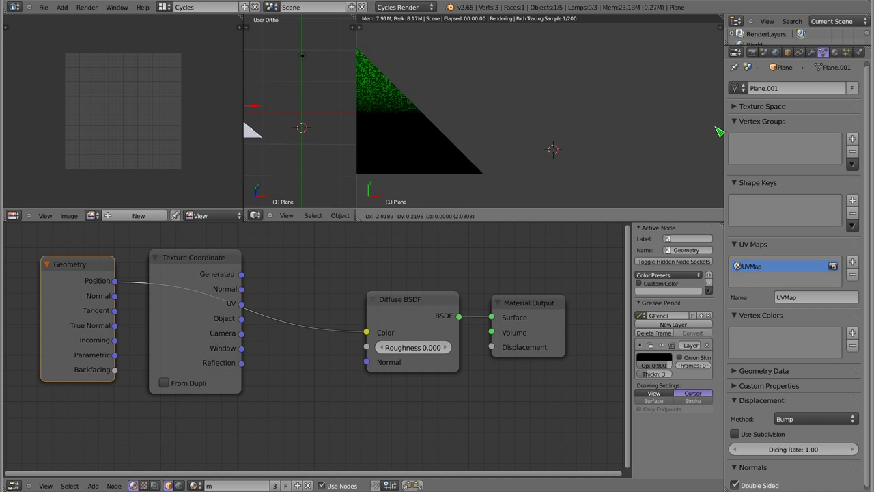
click(583, 146)
key(g)
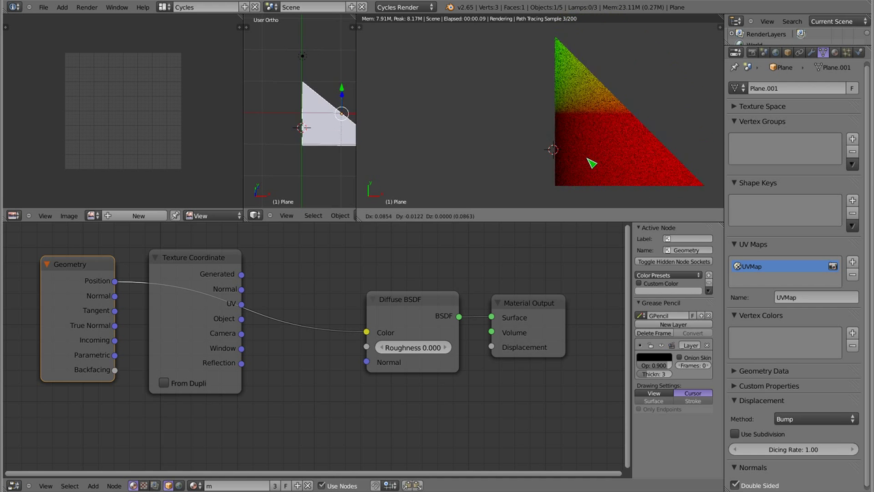
right_click(550, 150)
key(ctrl+z)
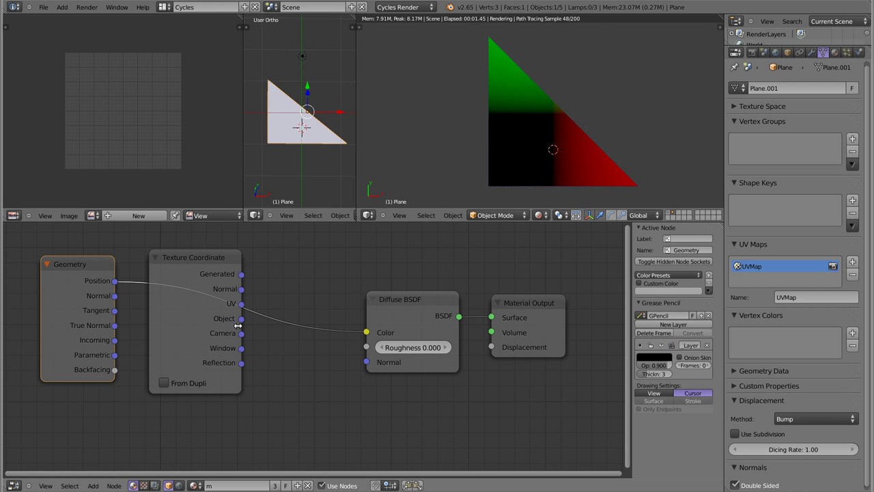
drag(241, 318, 366, 332)
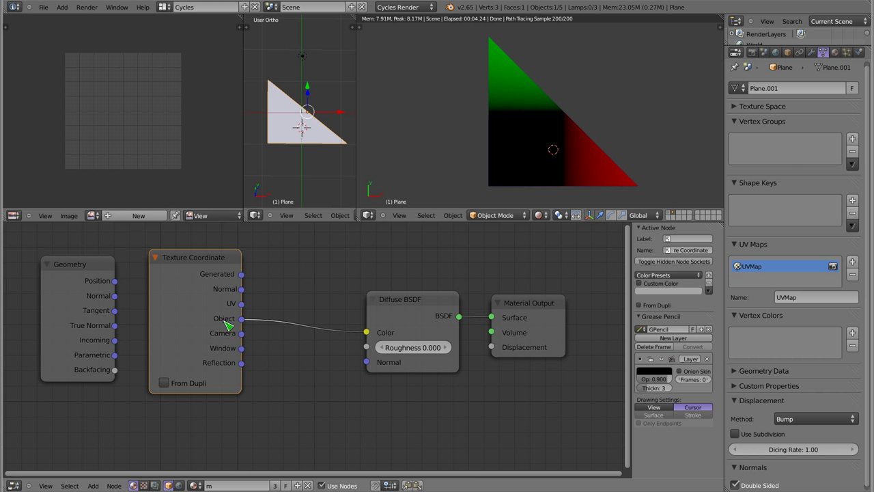
Step: Move the whole plane to a new position in the view
click(834, 52)
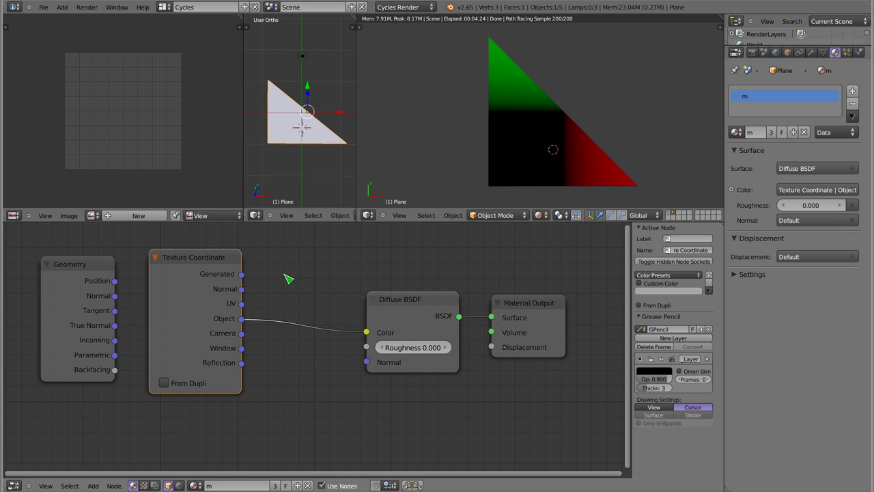
key(shift+a)
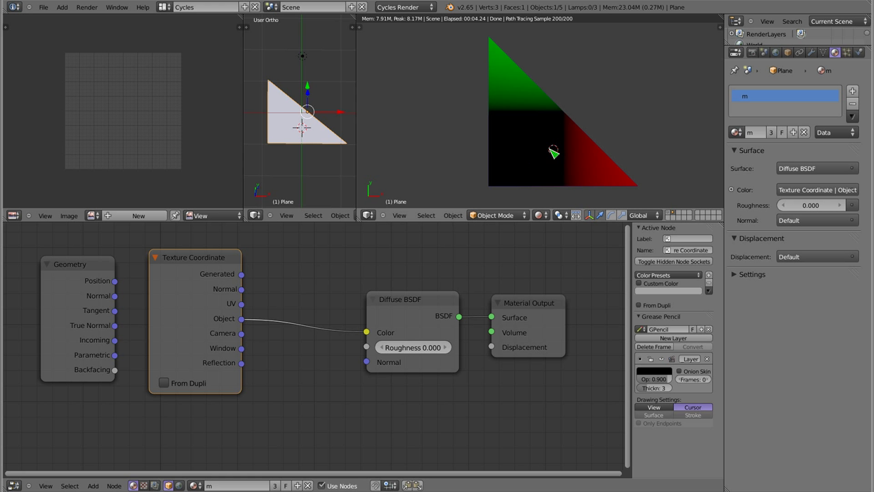
key(g)
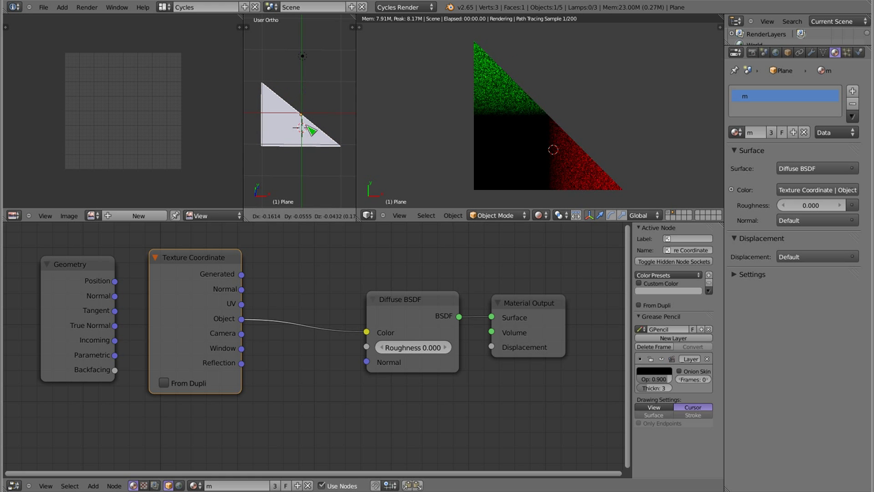
click(308, 130)
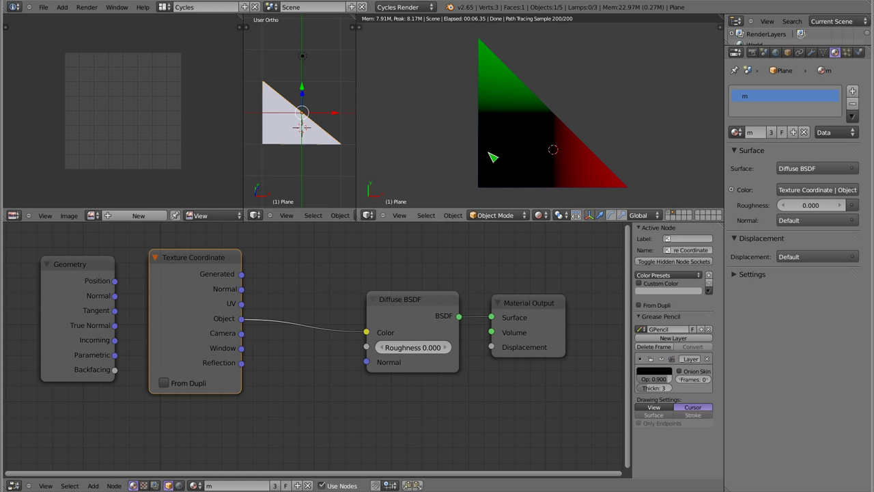
Step: Move the triangle's vertices up and right so the preview turns green, pink and purple
key(Tab)
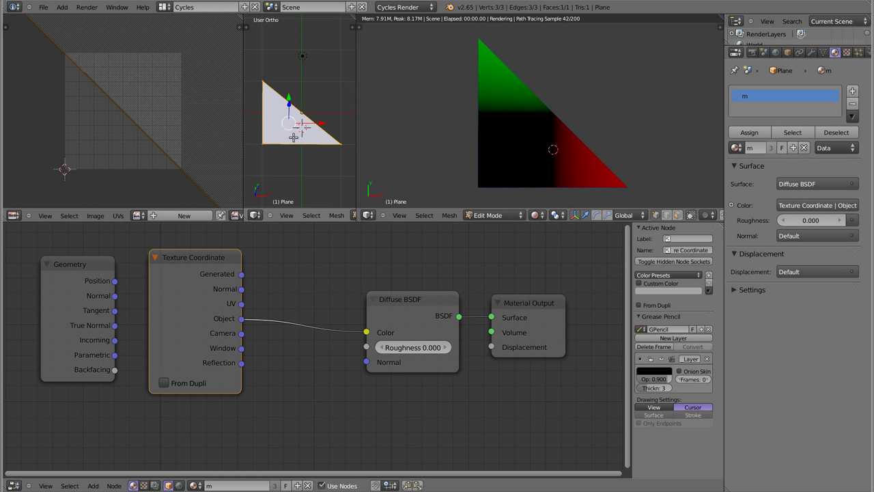
key(g)
click(334, 104)
key(Tab)
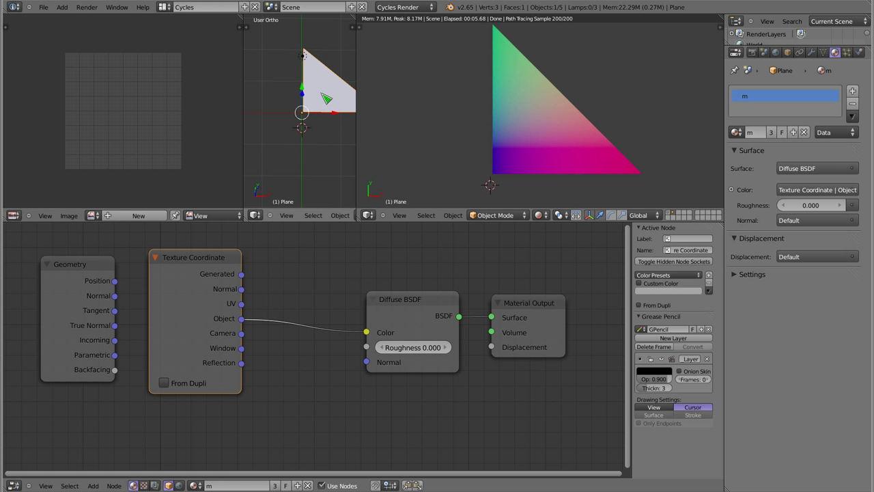
scroll(325, 97, down, 1)
scroll(291, 108, down, 1)
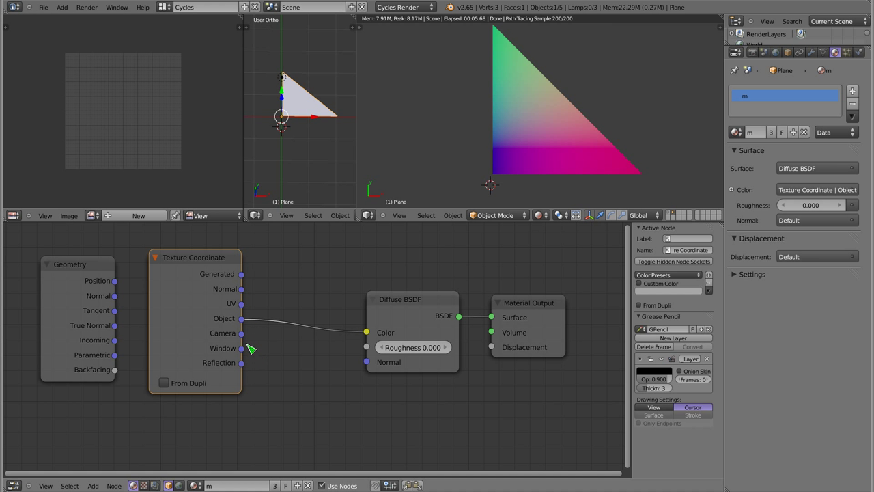
Step: Colour the plane by Camera coordinates, orbit the preview, then switch to Window coordinates
drag(241, 333, 292, 350)
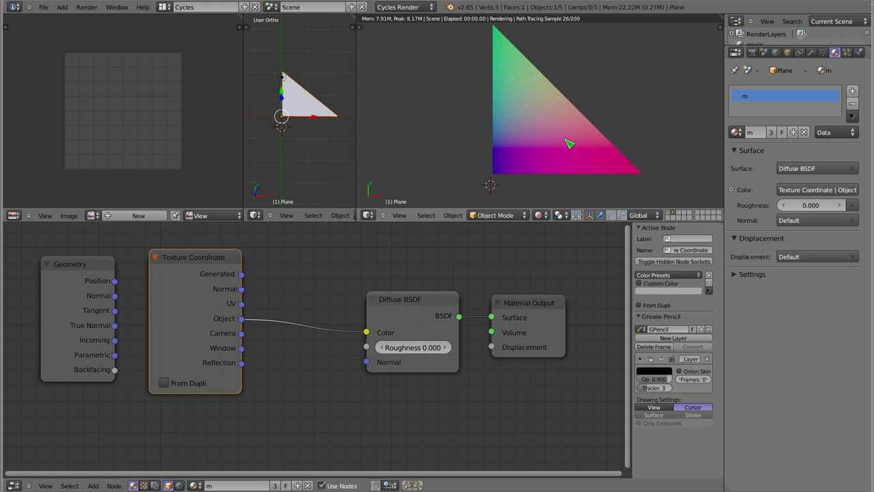
drag(243, 334, 367, 332)
mouse_move(441, 190)
middle_down()
mouse_move(551, 146)
mouse_move(517, 132)
mouse_move(614, 156)
mouse_move(614, 170)
mouse_move(550, 197)
mouse_move(471, 127)
mouse_move(501, 107)
middle_up()
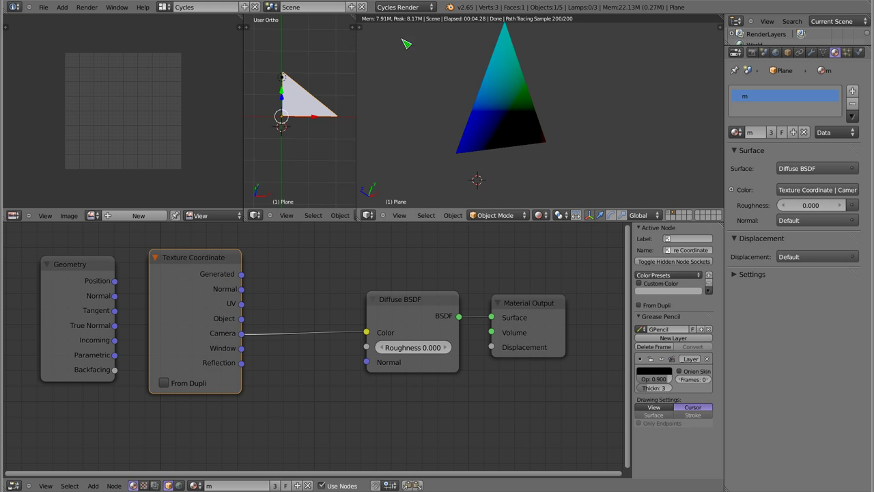
mouse_move(508, 111)
middle_down()
mouse_move(501, 121)
mouse_move(553, 137)
mouse_move(591, 123)
mouse_move(613, 141)
mouse_move(595, 143)
mouse_move(585, 132)
mouse_move(575, 168)
mouse_move(553, 82)
middle_up()
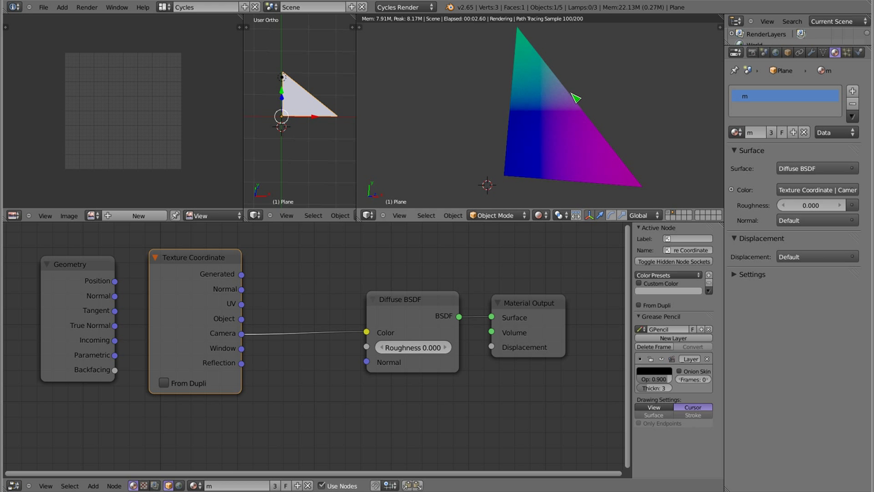
drag(242, 348, 366, 333)
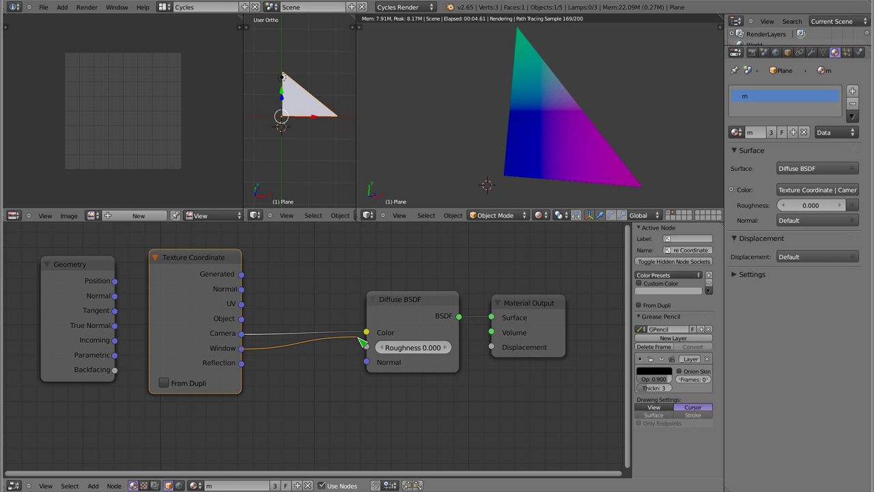
Step: Connect Reflection coordinates to Diffuse Color and orbit the rendered triangle to inspect it
mouse_move(552, 150)
middle_down()
mouse_move(503, 136)
mouse_move(462, 98)
mouse_move(620, 117)
mouse_move(566, 148)
mouse_move(560, 129)
mouse_move(523, 127)
mouse_move(514, 137)
mouse_move(509, 95)
middle_up()
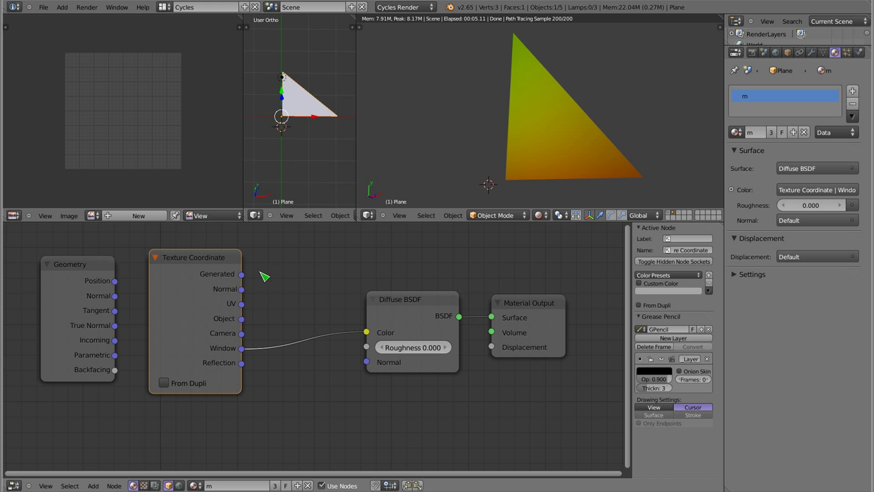
drag(242, 362, 366, 332)
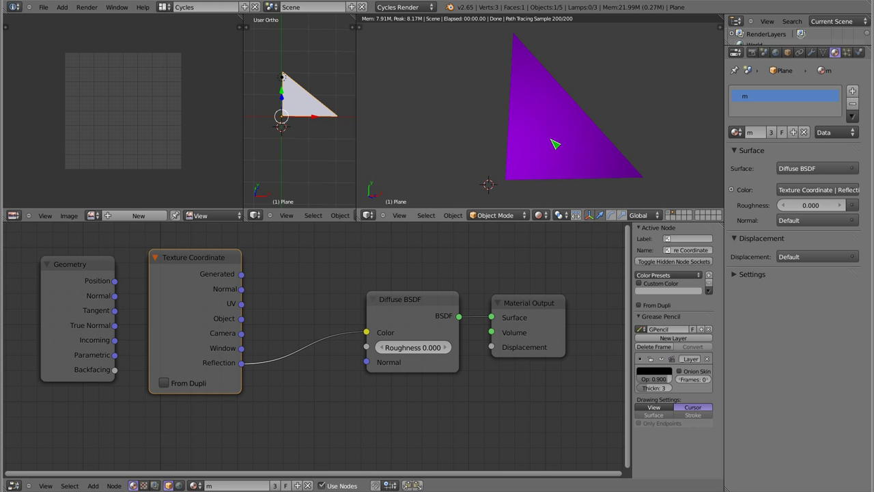
middle_drag(555, 146, 533, 127)
mouse_move(557, 154)
middle_down()
mouse_move(533, 91)
mouse_move(499, 107)
mouse_move(541, 73)
mouse_move(490, 164)
mouse_move(460, 149)
mouse_move(476, 133)
mouse_move(512, 151)
mouse_move(507, 133)
mouse_move(496, 132)
mouse_move(505, 113)
mouse_move(564, 177)
mouse_move(604, 118)
middle_up()
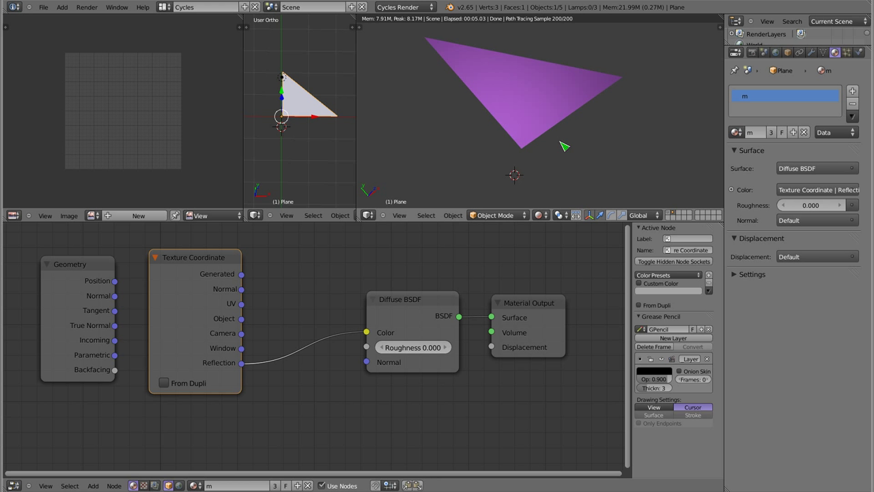
shift+middle_drag(531, 93, 539, 146)
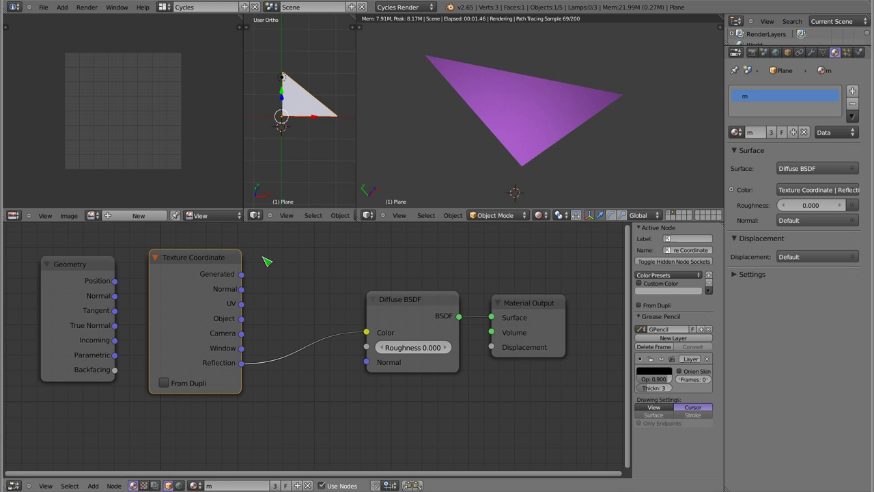
Step: Replace Texture Coordinate and Geometry with a Camera Data node driving Diffuse Color via View Vector
key(x)
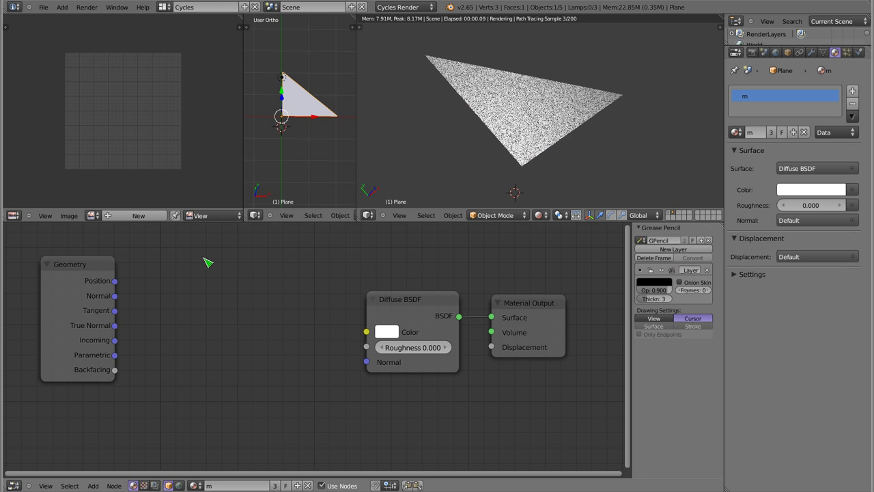
click(88, 266)
key(x)
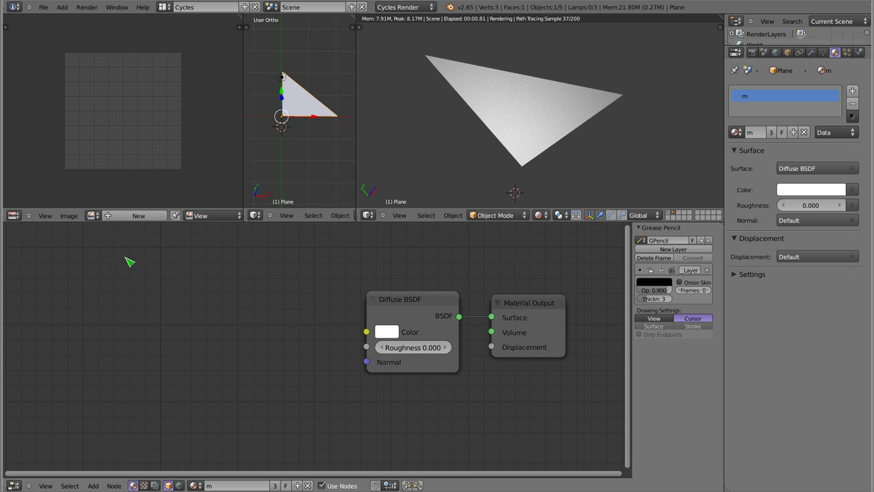
key(shift+a)
mouse_move(58, 268)
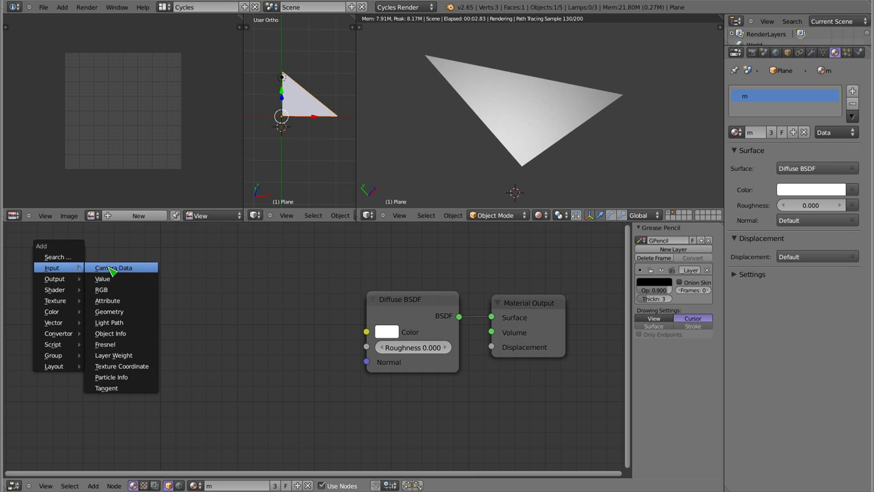
click(100, 272)
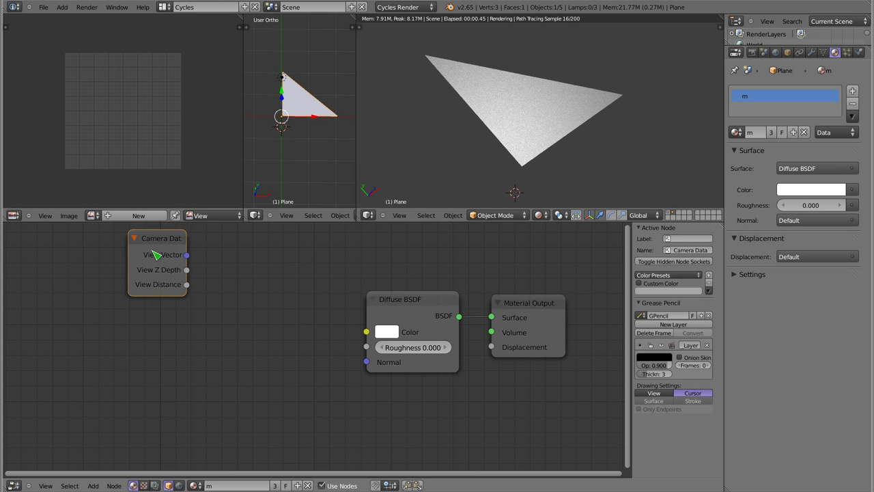
click(137, 305)
drag(155, 328, 183, 329)
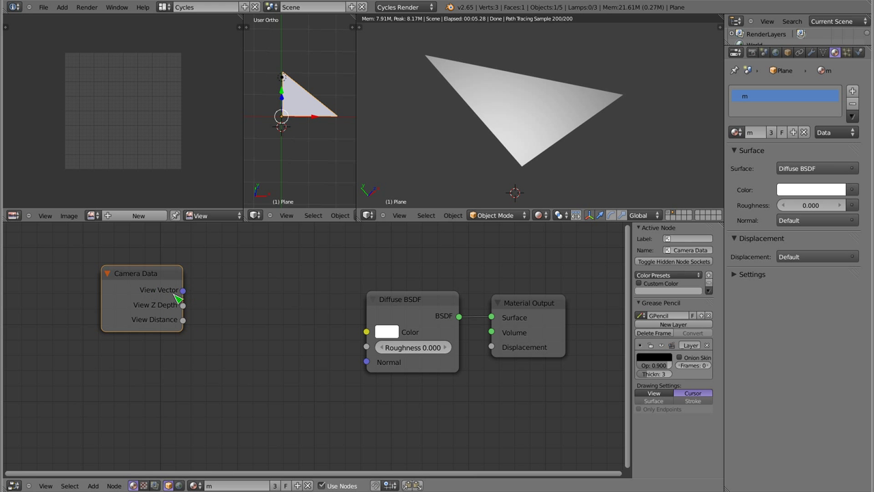
mouse_move(183, 290)
mouse_down()
mouse_move(312, 327)
mouse_move(367, 332)
mouse_up()
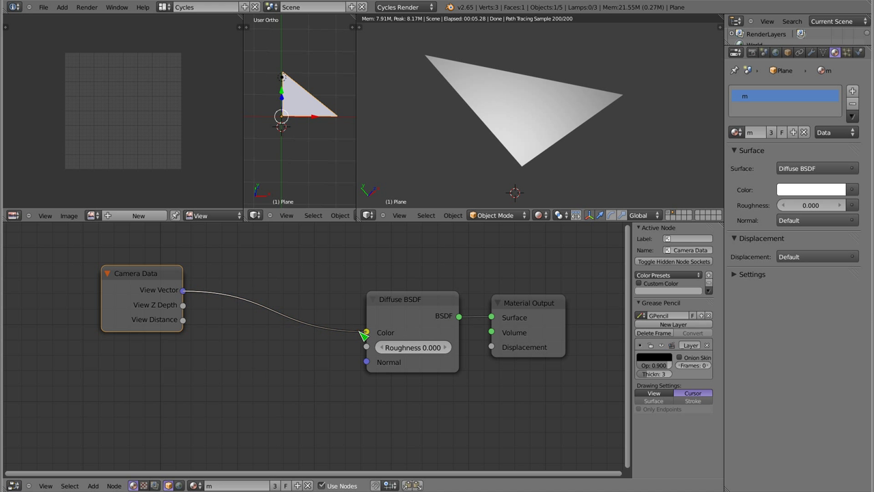
mouse_move(528, 95)
middle_down()
mouse_move(498, 168)
mouse_move(485, 127)
mouse_move(580, 166)
mouse_move(520, 119)
mouse_move(434, 103)
mouse_move(494, 117)
mouse_move(516, 98)
middle_up()
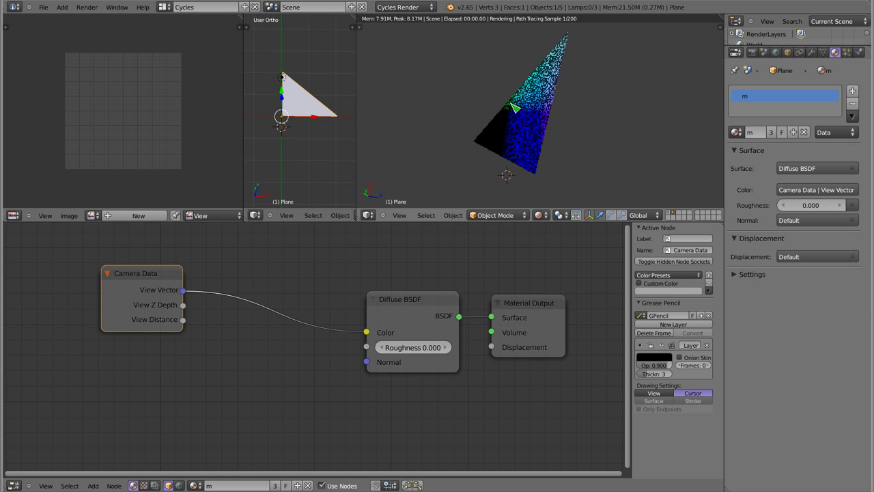
Step: Add a Texture Coordinate node and link its Camera output to Diffuse Color
key(shift+a)
mouse_move(185, 259)
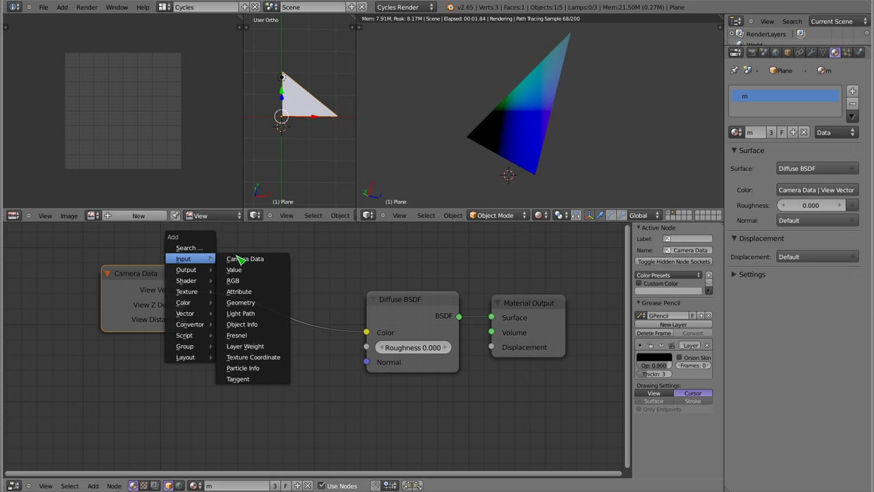
click(256, 357)
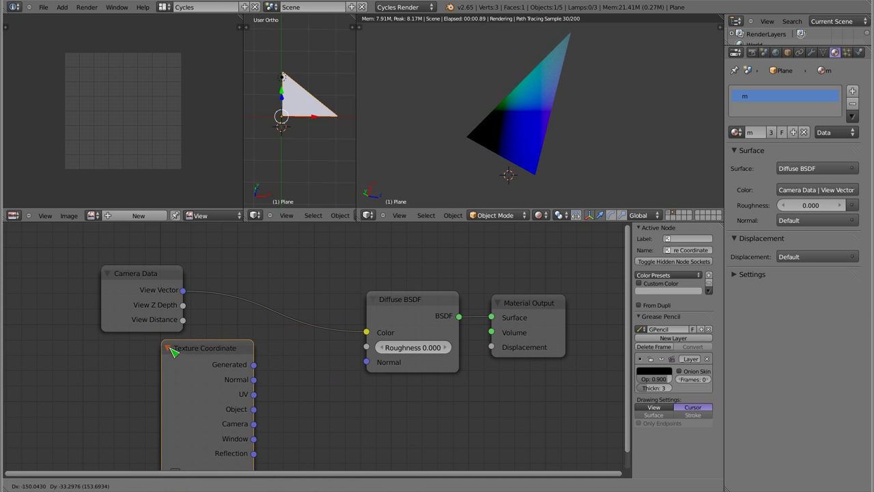
click(115, 348)
mouse_move(515, 138)
middle_down()
mouse_move(456, 141)
mouse_move(482, 78)
mouse_move(553, 108)
mouse_move(572, 146)
mouse_move(471, 103)
mouse_move(481, 88)
mouse_move(464, 93)
mouse_move(482, 120)
middle_up()
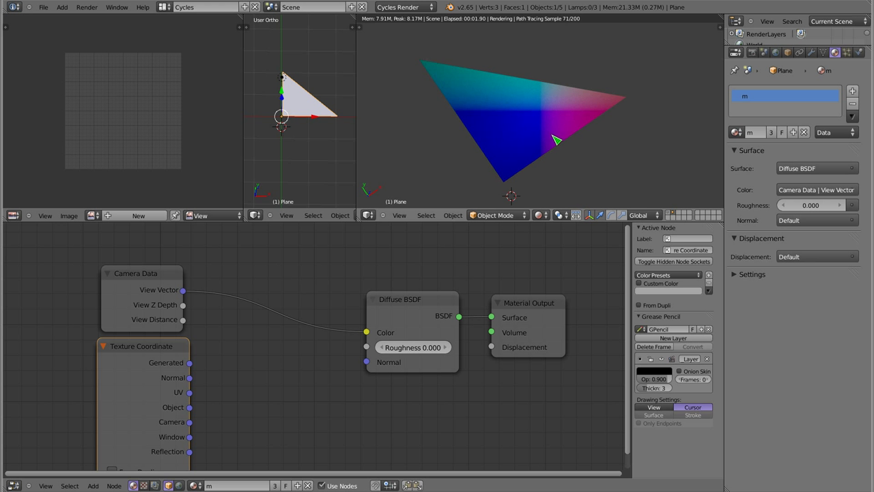
drag(190, 422, 367, 332)
mouse_move(517, 131)
middle_down()
mouse_move(556, 114)
mouse_move(537, 152)
mouse_move(537, 121)
mouse_move(522, 158)
middle_up()
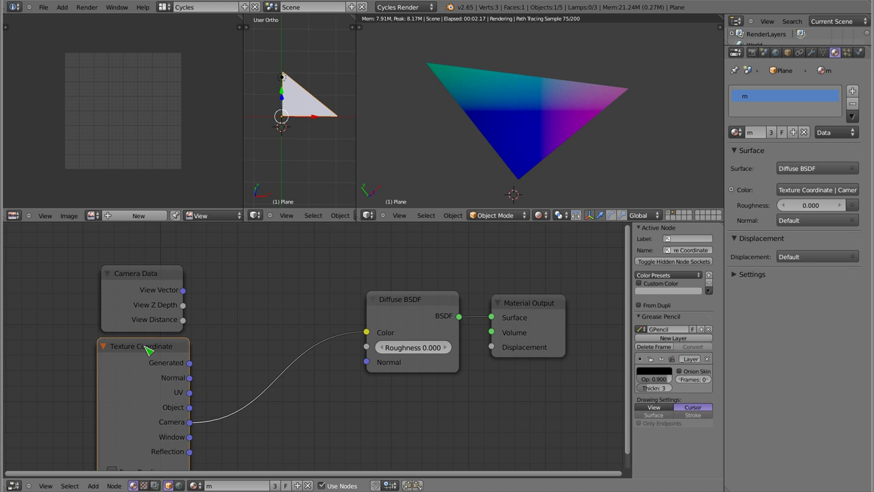
Step: Delete the Texture Coordinate and Camera Data nodes
key(x)
click(154, 272)
key(x)
key(shift+a)
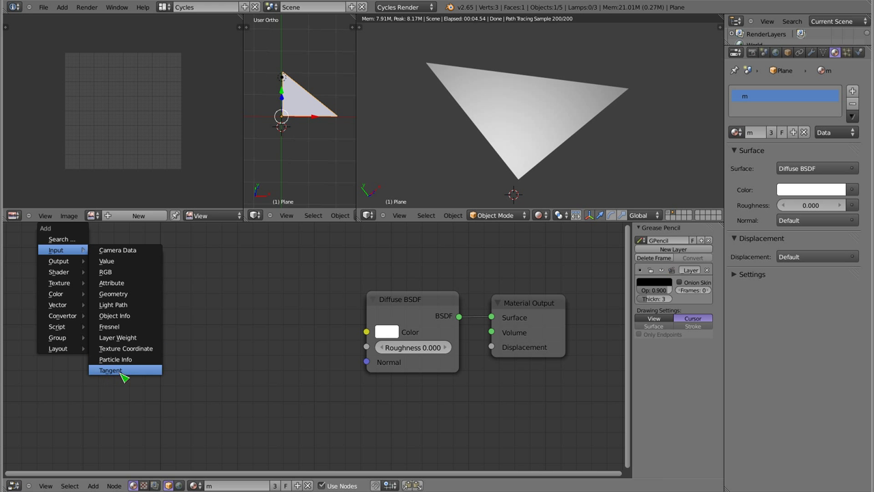
Step: Add a Geometry node and link its Tangent output to Diffuse Color
click(118, 297)
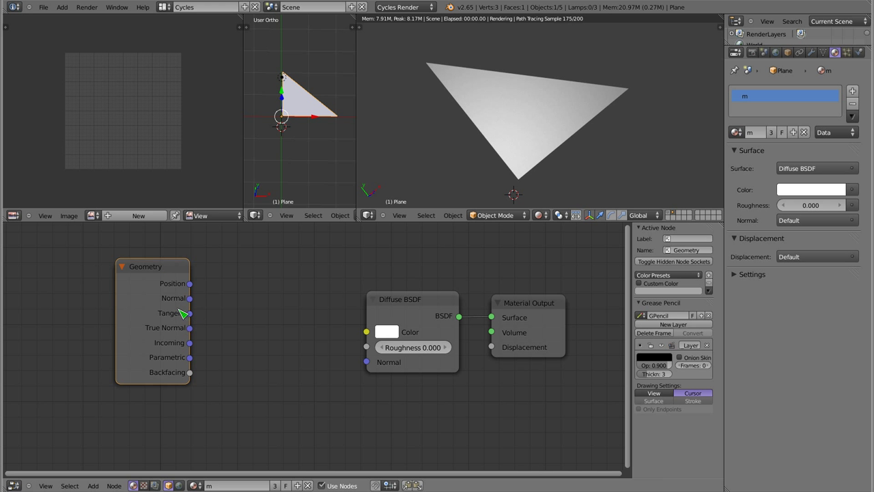
drag(190, 314, 367, 332)
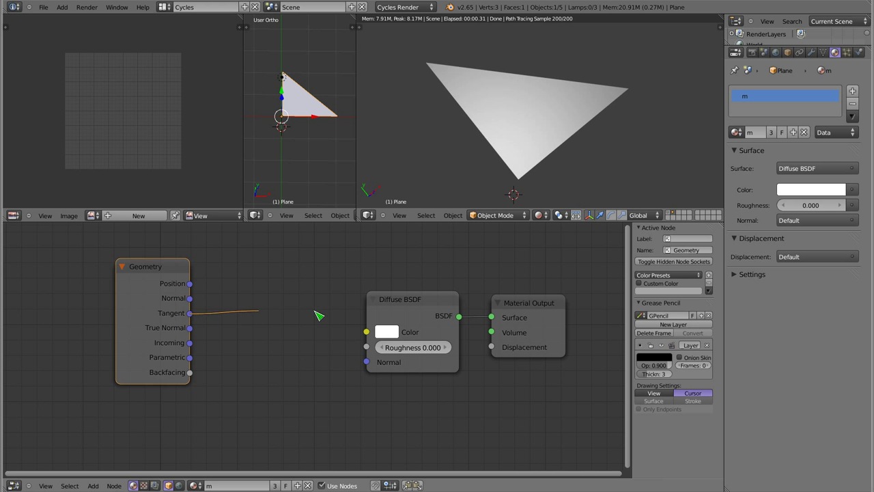
mouse_move(514, 138)
middle_down()
mouse_move(523, 109)
mouse_move(499, 86)
mouse_move(536, 129)
mouse_move(553, 170)
mouse_move(501, 80)
mouse_move(531, 171)
middle_up()
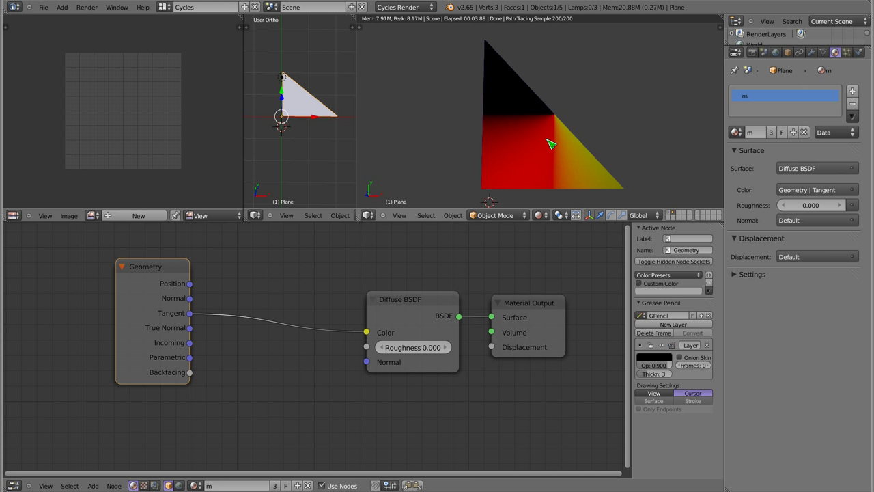
Step: Delete the Plane object and widen the left 3D view
key(x)
click(299, 115)
drag(250, 104, 130, 103)
key(shift+a)
click(249, 138)
scroll(209, 111, up, 2)
Step: Add a new mesh plane and assign it material m
key(shift+a)
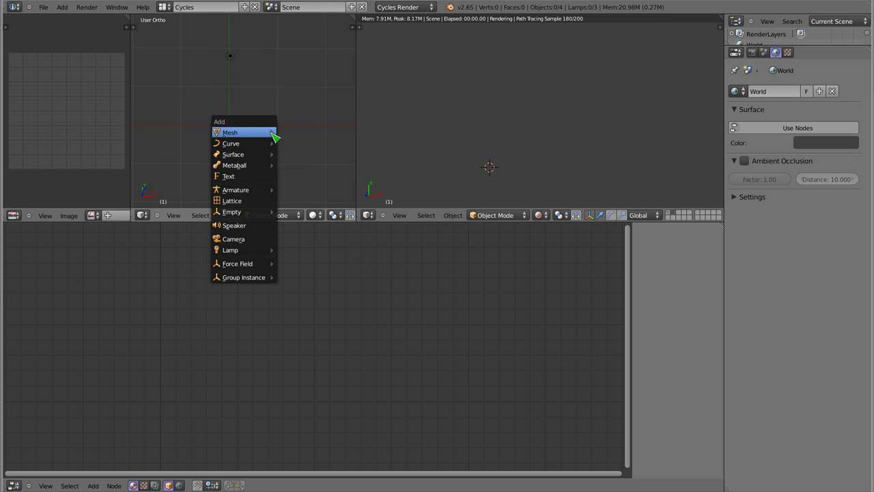
click(297, 134)
click(746, 133)
click(748, 149)
shift+middle_drag(519, 135, 566, 77)
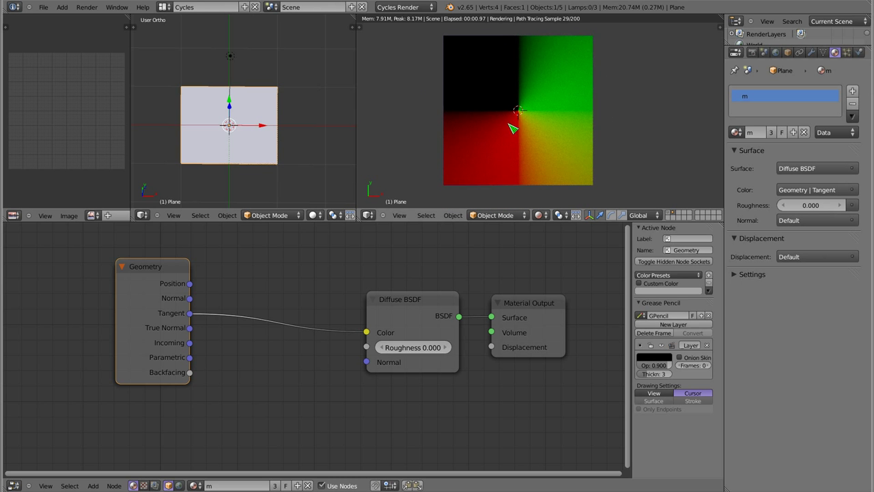
shift+middle_drag(512, 127, 525, 131)
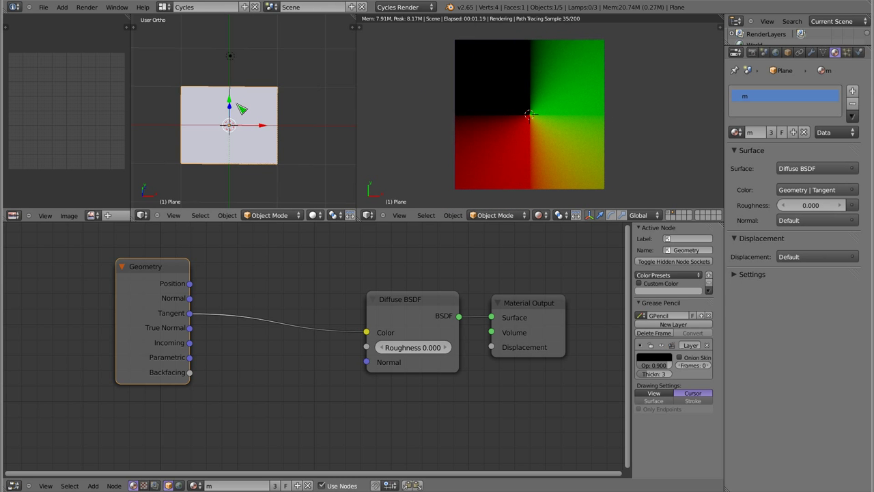
Step: Inspect the black, green, red and yellow plane from top view and orbited angles
key(KP_7)
shift+middle_drag(246, 107, 264, 110)
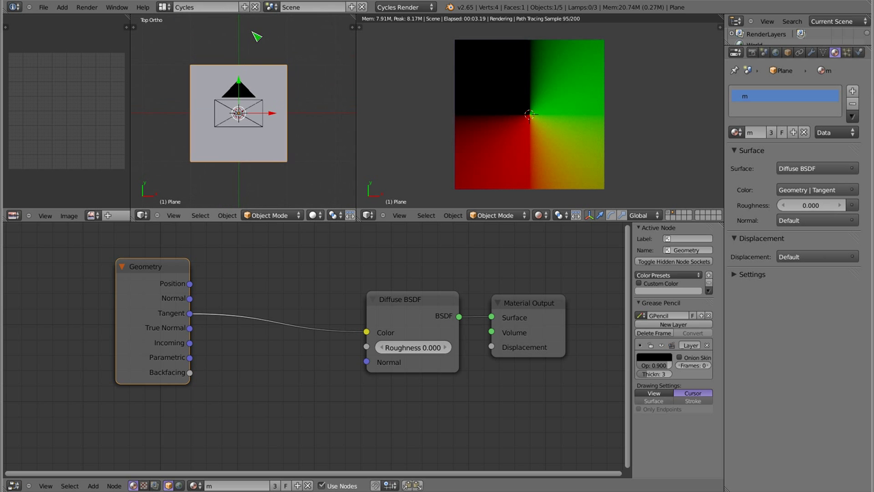
mouse_move(474, 144)
middle_down()
mouse_move(524, 87)
mouse_move(519, 164)
mouse_move(568, 164)
mouse_move(534, 133)
mouse_move(558, 125)
middle_up()
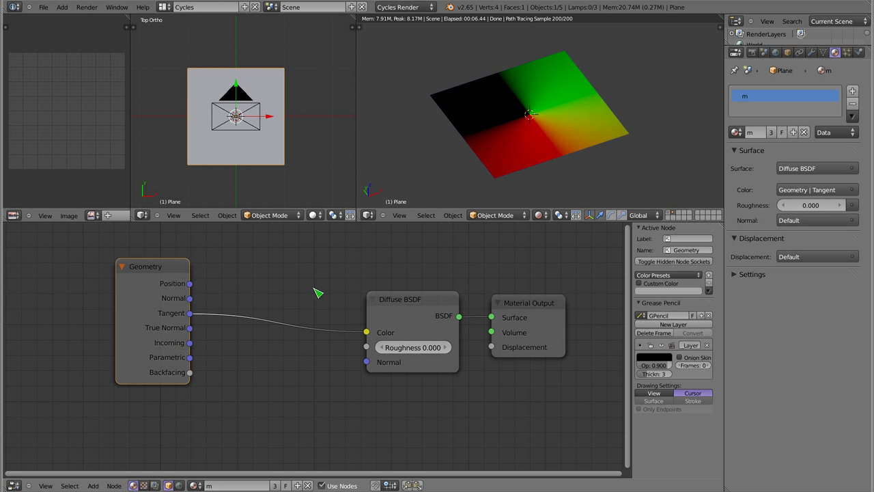
middle_drag(490, 170, 497, 176)
mouse_move(269, 159)
middle_down()
mouse_move(250, 85)
mouse_move(288, 102)
mouse_move(189, 139)
mouse_move(242, 134)
middle_up()
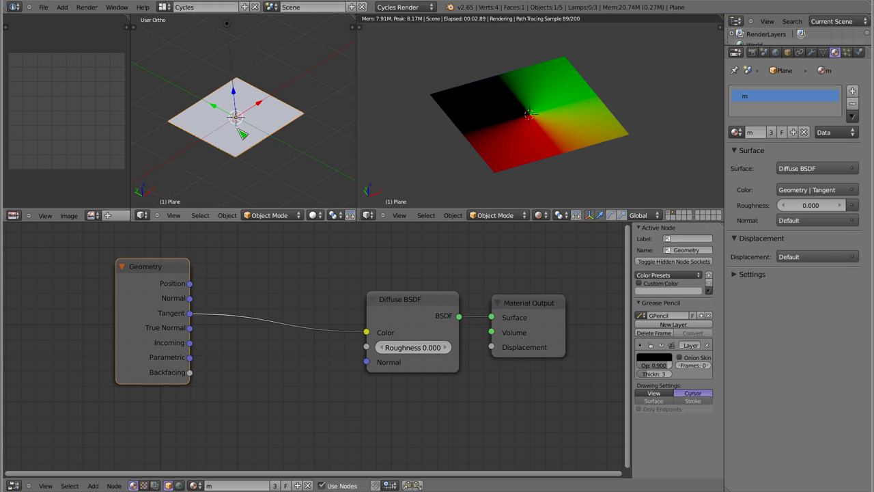
scroll(243, 134, up, 2)
scroll(252, 131, up, 2)
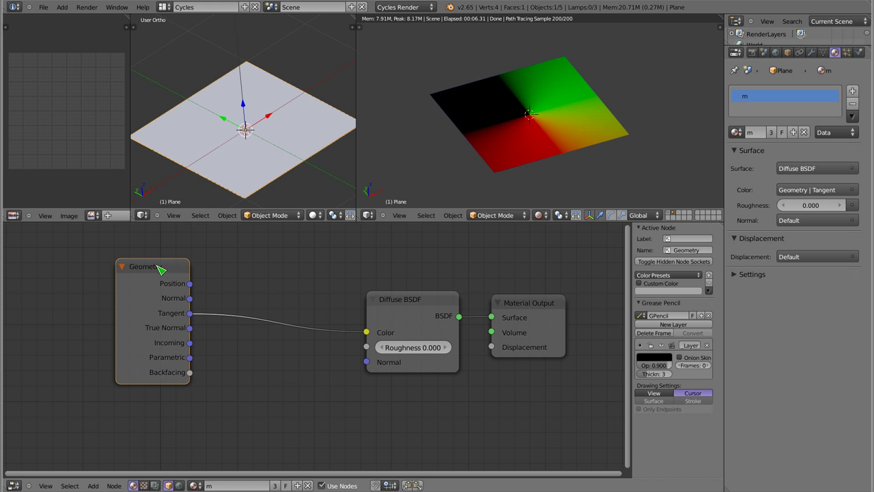
Step: Add a Tangent node below Geometry and link its output to Diffuse Color
drag(159, 270, 72, 247)
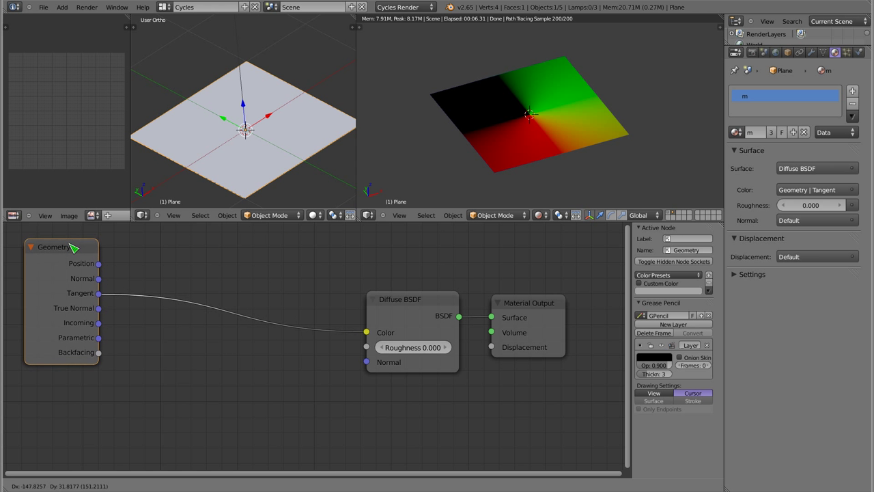
key(shift+a)
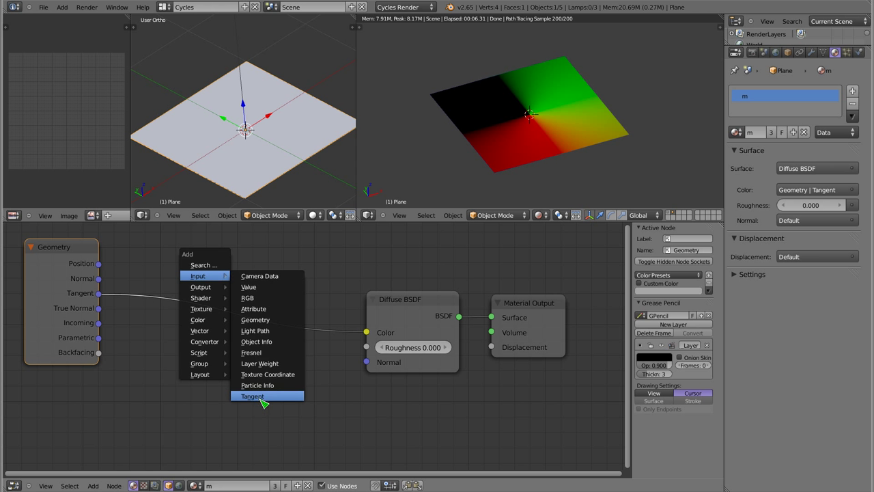
click(269, 396)
drag(312, 371, 189, 348)
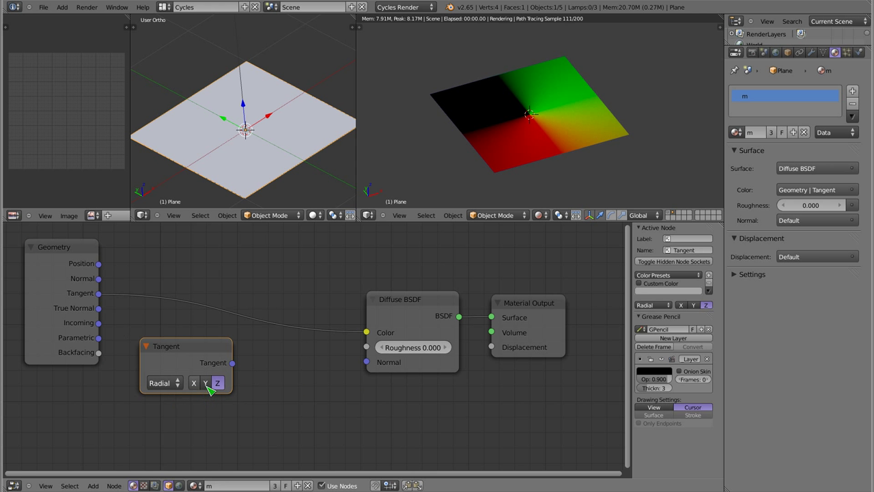
drag(233, 363, 366, 332)
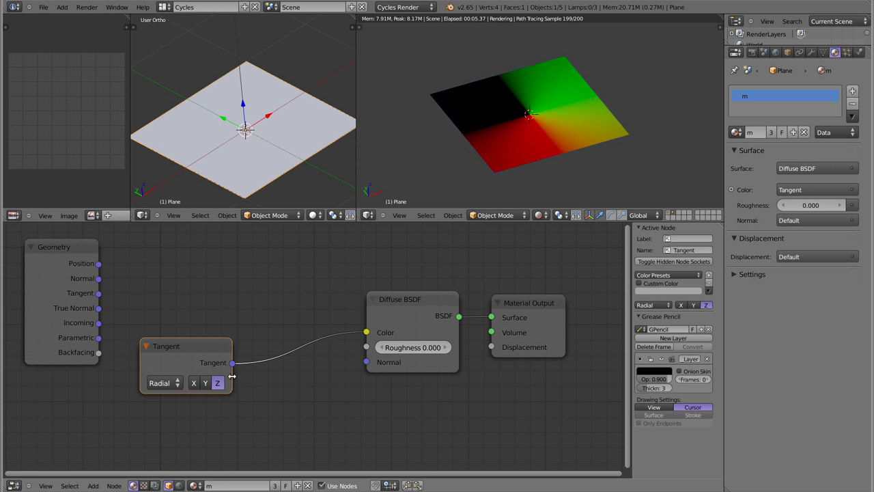
drag(233, 376, 265, 375)
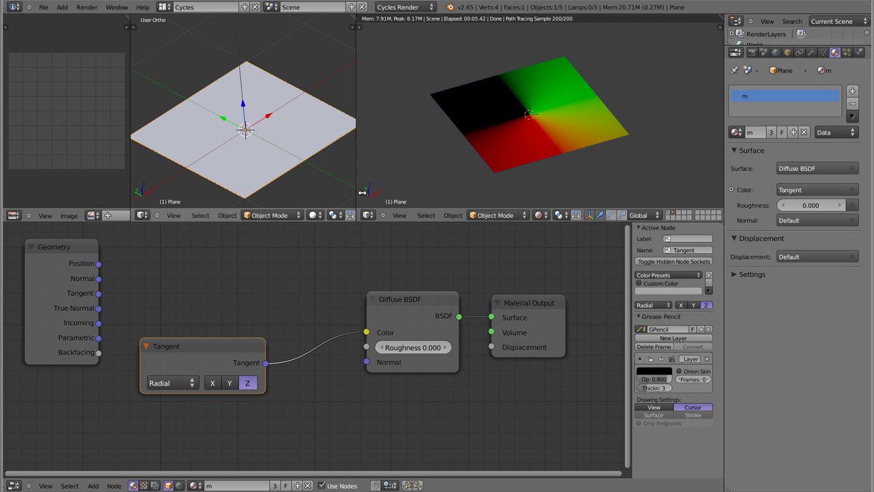
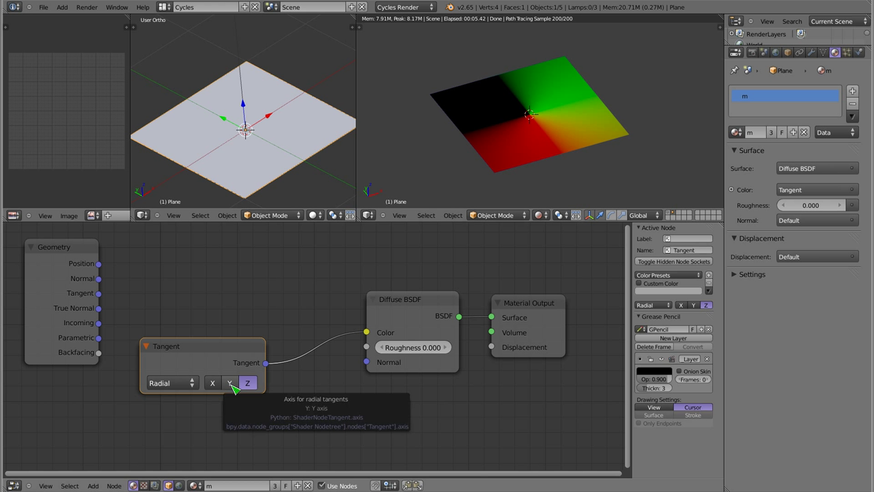
Step: Switch the radial tangent axis to Y and orbit to inspect the dark red plane
click(231, 383)
mouse_move(566, 137)
middle_down()
mouse_move(532, 141)
mouse_move(503, 162)
mouse_move(525, 94)
mouse_move(537, 160)
mouse_move(523, 176)
middle_up()
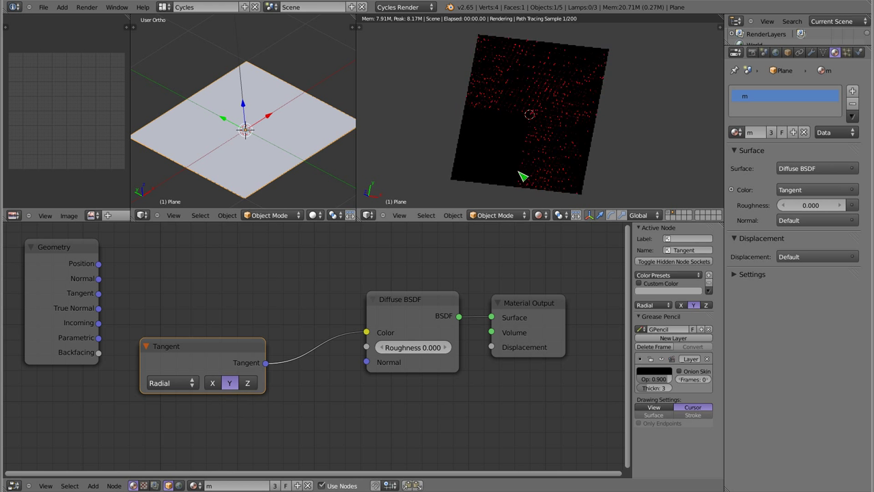
middle_drag(543, 106, 546, 119)
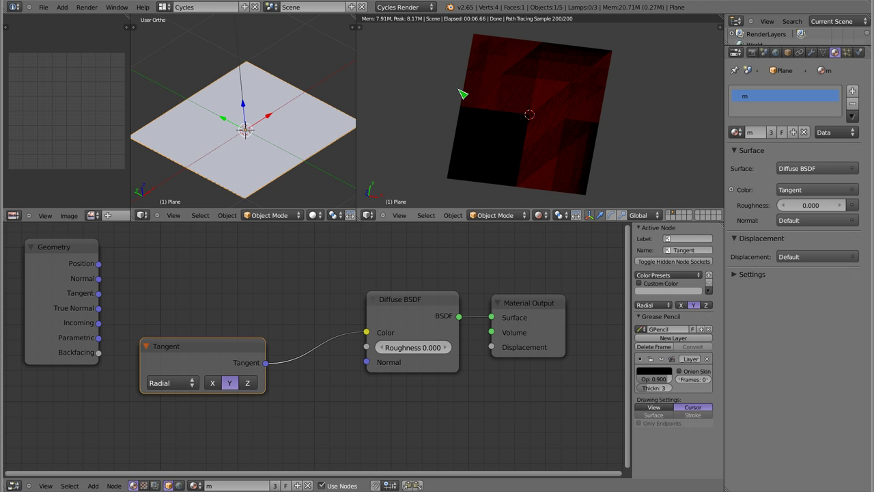
Step: Delete the plane and add a cube in its place
key(x)
click(246, 126)
key(shift+a)
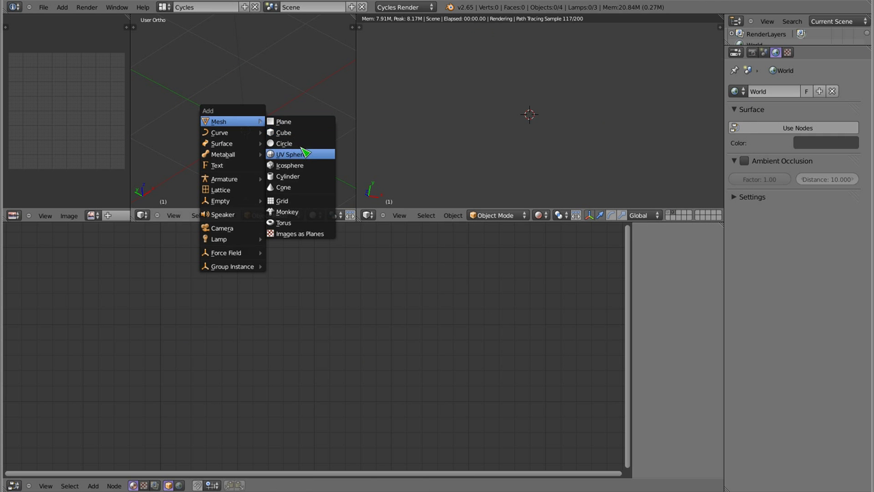
click(300, 134)
Step: Assign material m to the cube and view it from the front
click(736, 132)
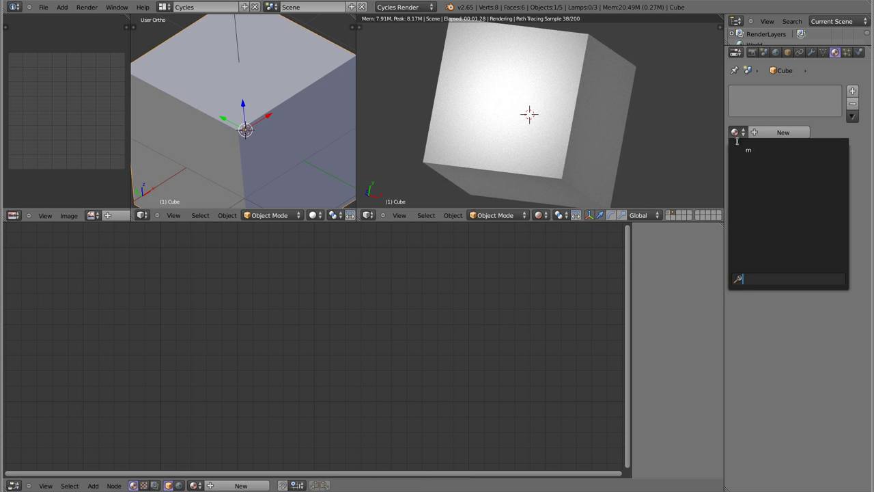
click(751, 146)
mouse_move(523, 138)
middle_down()
mouse_move(523, 102)
mouse_move(533, 136)
mouse_move(537, 123)
middle_up()
key(KP_1)
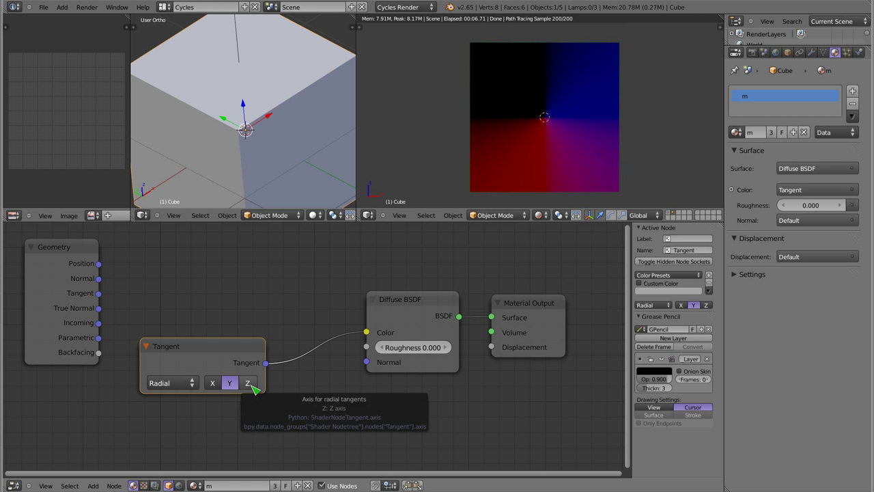
Step: Set the radial tangent axis to Z for red, green and yellow faces, then sketch strokes over the cube
click(251, 386)
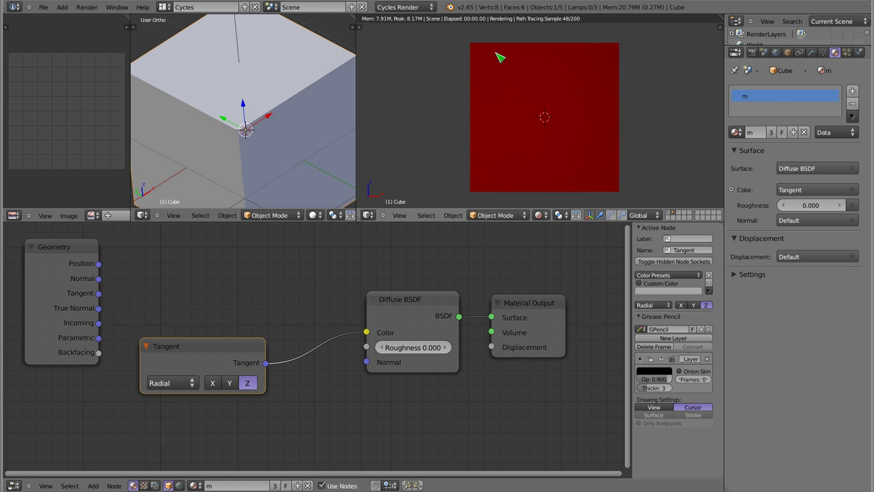
mouse_move(552, 99)
middle_down()
mouse_move(537, 127)
mouse_move(525, 89)
middle_up()
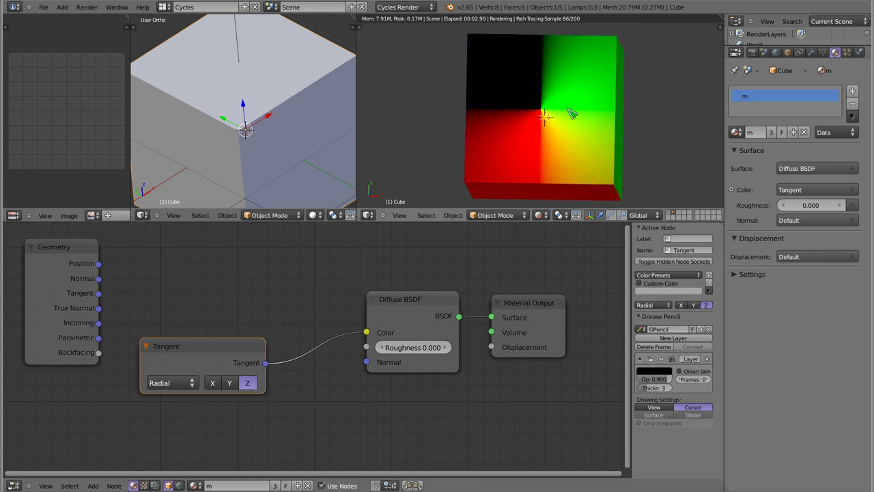
middle_drag(472, 152, 564, 89)
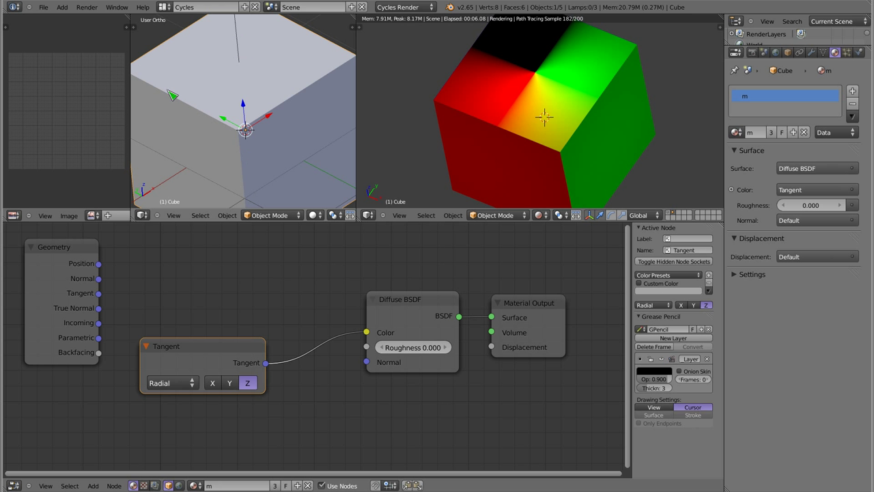
mouse_move(304, 165)
middle_down()
mouse_move(194, 74)
mouse_move(258, 150)
middle_up()
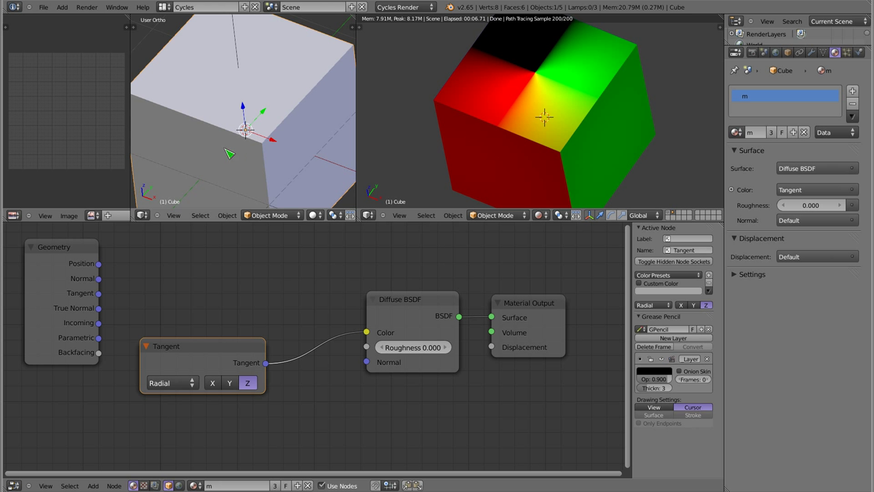
mouse_move(176, 109)
mouse_down()
mouse_move(352, 193)
mouse_move(137, 98)
mouse_move(334, 193)
mouse_move(247, 159)
mouse_move(319, 191)
mouse_up()
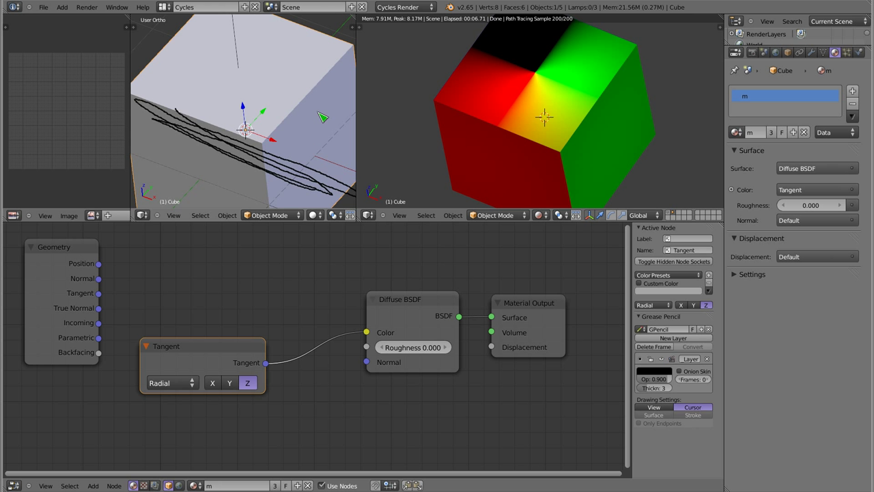
Step: Set the radial tangent axis to X for a black, blue and green cube, and erase the sketched strokes
click(213, 383)
mouse_move(517, 146)
middle_down()
mouse_move(492, 102)
mouse_move(546, 146)
mouse_move(539, 123)
mouse_move(557, 129)
middle_up()
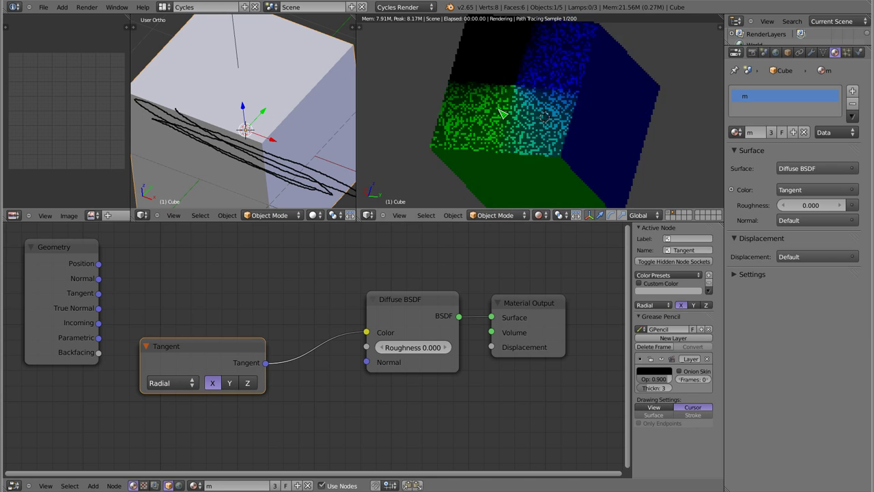
scroll(557, 129, up, 2)
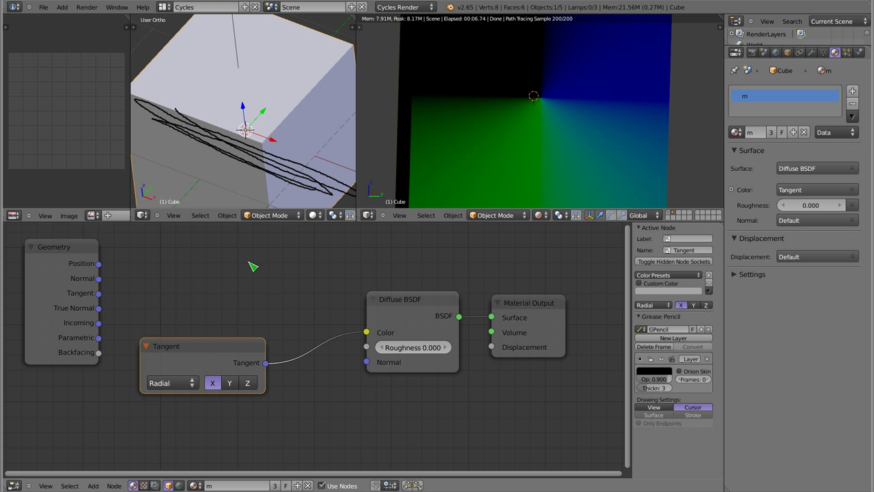
mouse_move(172, 117)
right_down()
mouse_move(184, 93)
mouse_move(323, 191)
mouse_move(258, 152)
right_up()
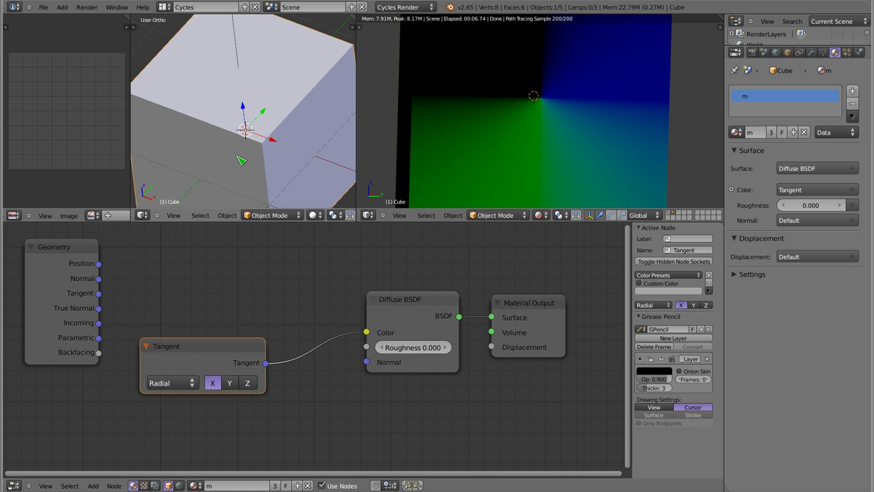
click(171, 383)
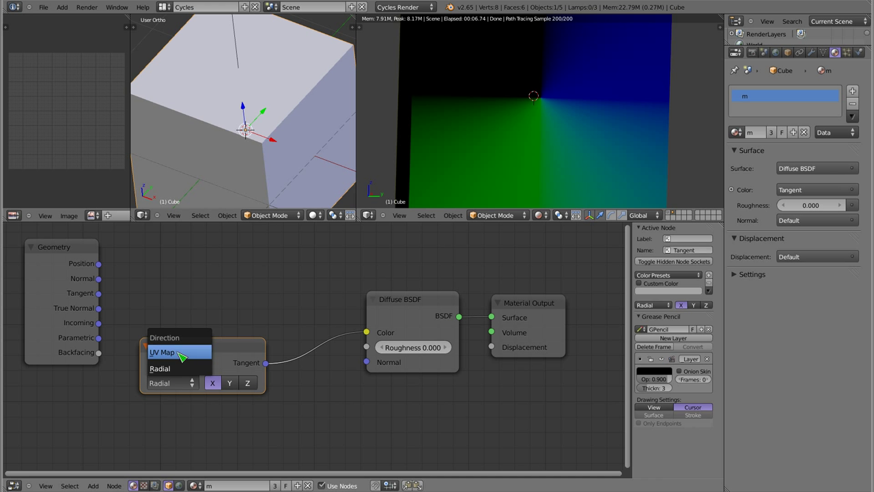
Step: Switch the Tangent node to UV Map, unwrap the cube, and select UVMap in the node
click(182, 356)
drag(271, 389, 282, 389)
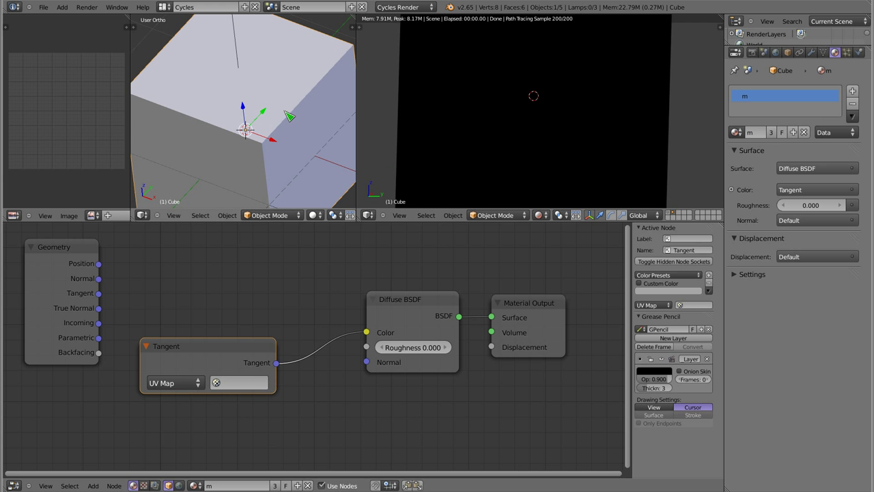
key(Tab)
key(u)
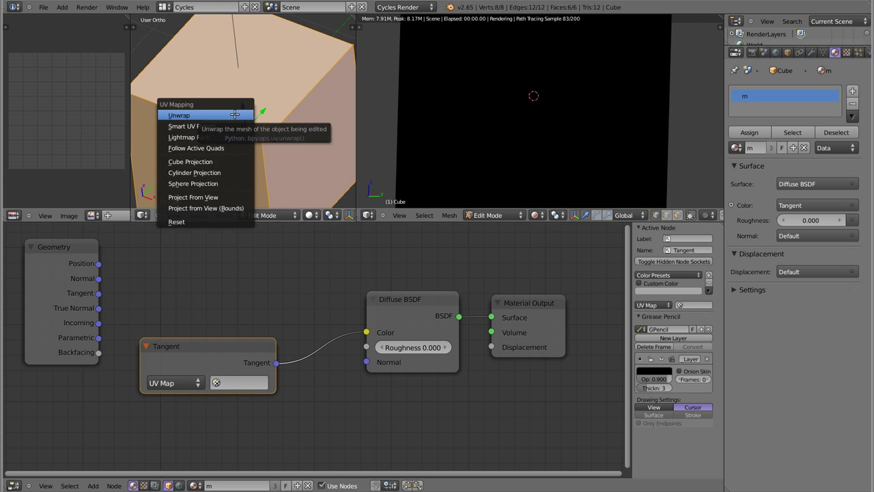
click(235, 114)
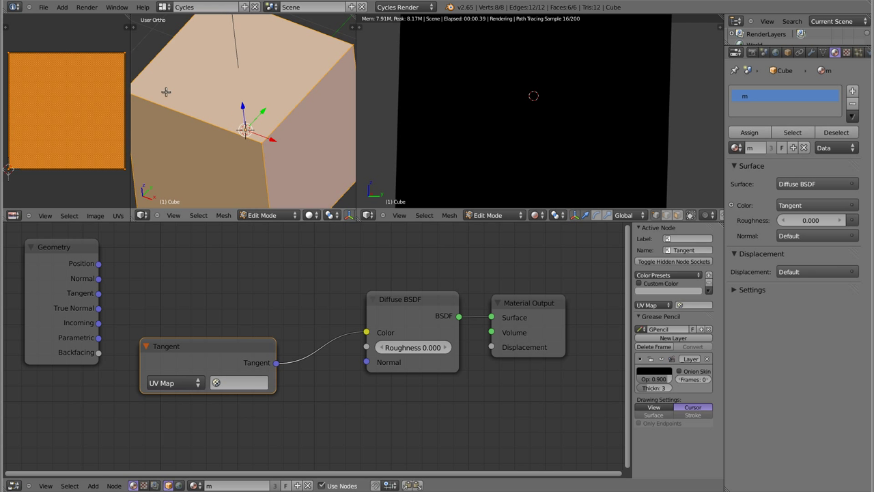
click(823, 53)
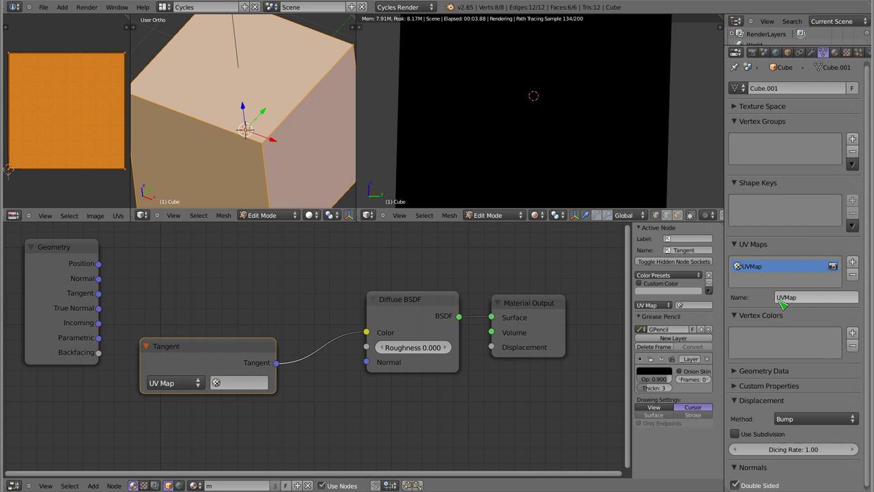
click(216, 382)
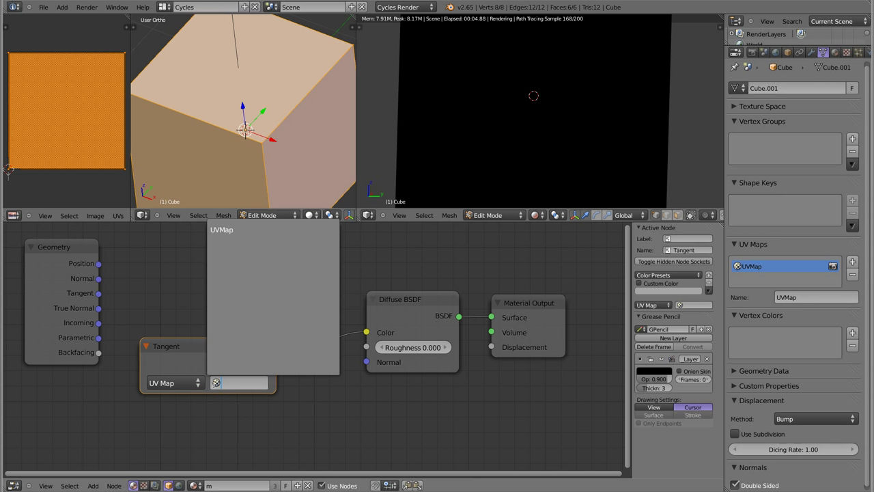
click(236, 230)
key(Tab)
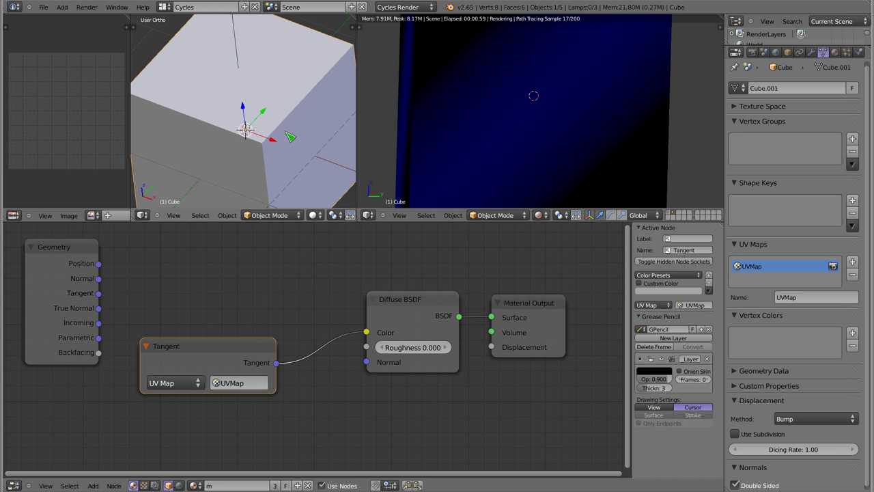
Step: Pack the cube's UV islands into a grid and check the rendered result
mouse_move(507, 135)
middle_down()
mouse_move(589, 131)
mouse_move(503, 164)
mouse_move(441, 103)
mouse_move(490, 109)
mouse_move(554, 175)
mouse_move(578, 175)
mouse_move(539, 113)
mouse_move(590, 142)
middle_up()
scroll(587, 141, down, 2)
scroll(583, 140, down, 1)
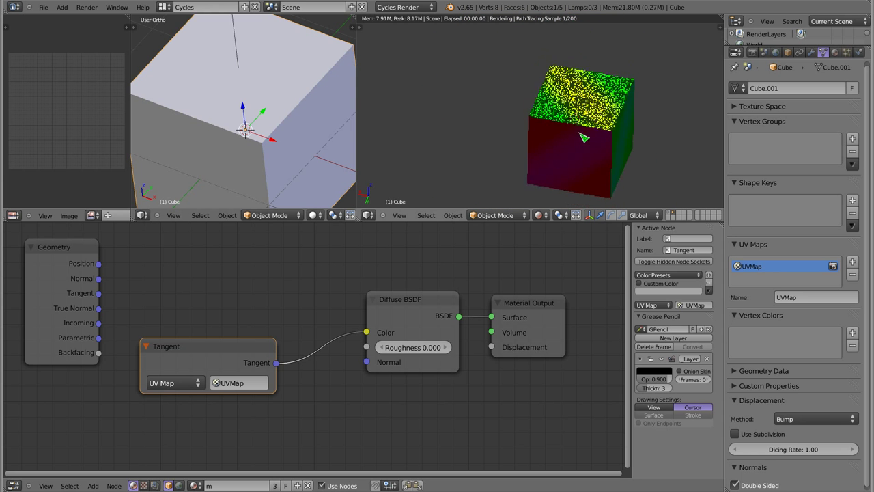
scroll(560, 138, down, 1)
key(Tab)
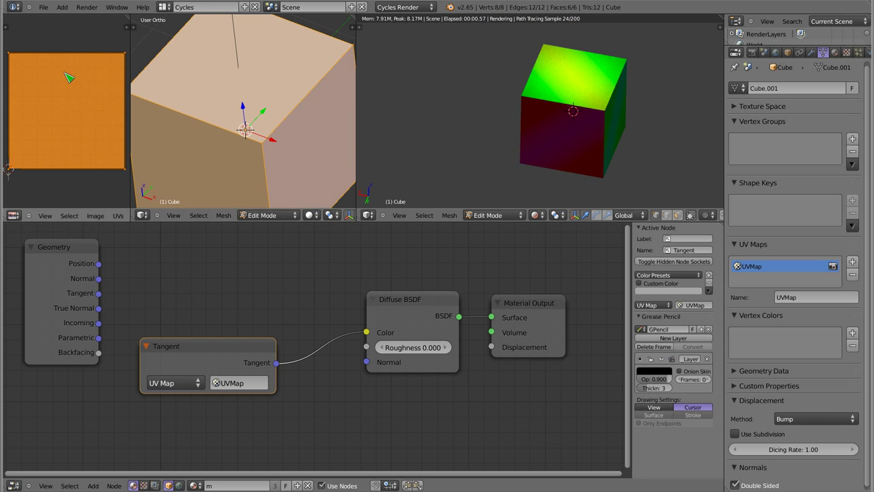
key(u)
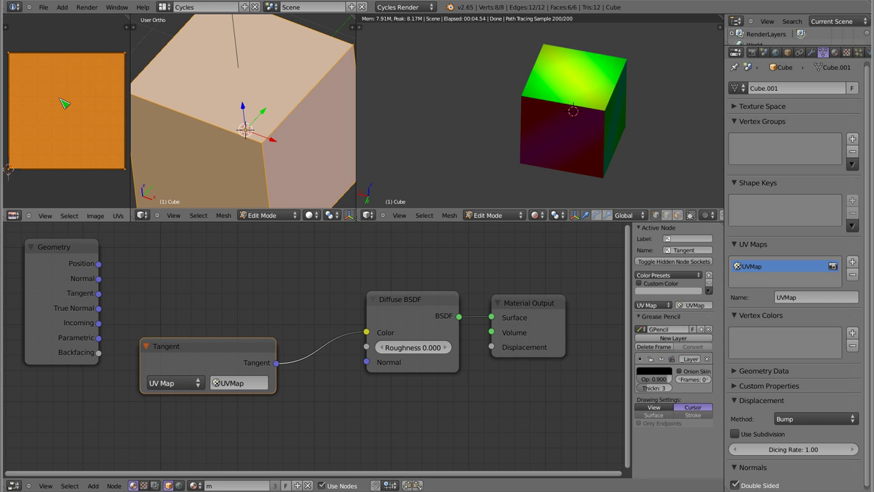
click(118, 216)
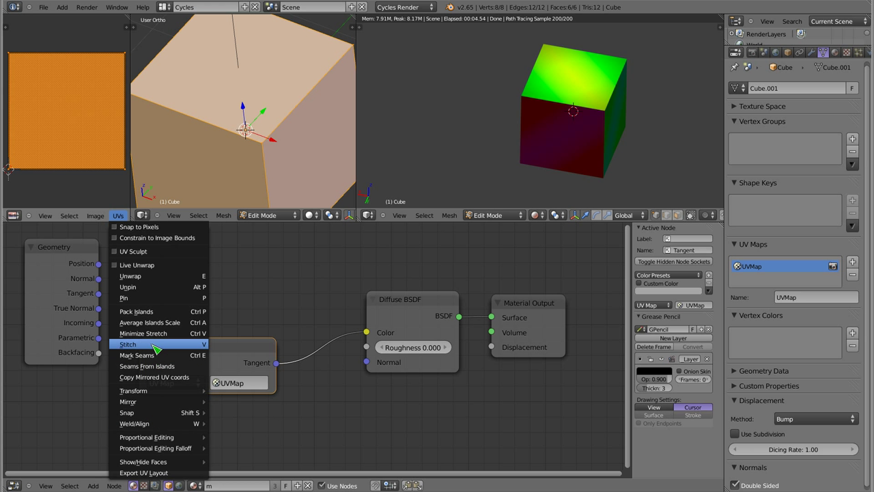
click(157, 312)
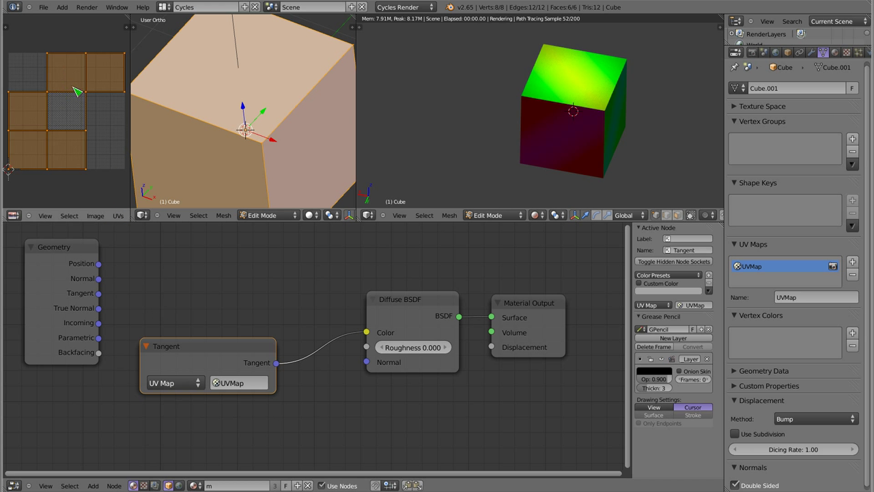
key(Tab)
mouse_move(513, 134)
middle_down()
mouse_move(566, 152)
mouse_move(492, 113)
mouse_move(553, 117)
mouse_move(531, 121)
mouse_move(544, 164)
mouse_move(499, 133)
mouse_move(542, 163)
mouse_move(570, 109)
mouse_move(592, 110)
mouse_move(538, 137)
mouse_move(581, 136)
mouse_move(575, 111)
mouse_move(474, 112)
mouse_move(538, 126)
mouse_move(660, 102)
mouse_move(560, 123)
middle_up()
key(Tab)
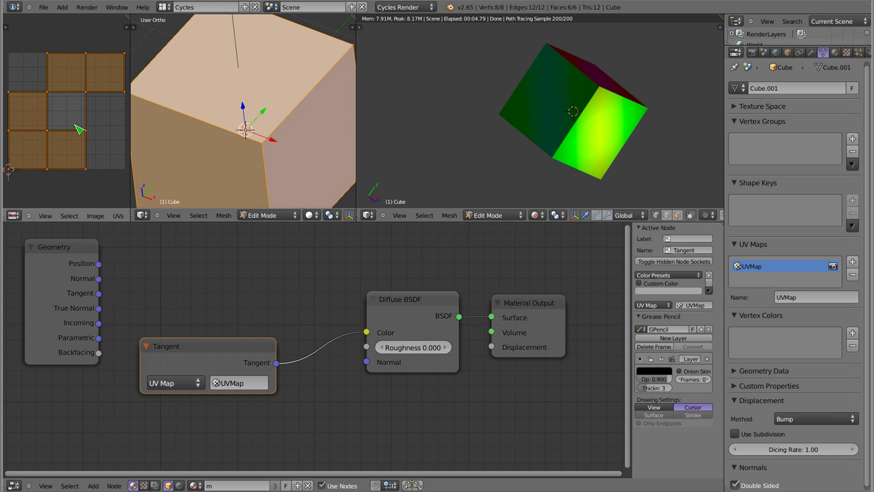
key(Tab)
Step: Set the Tangent direction back to Radial and browse the material's Surface shader options
middle_drag(573, 93, 580, 130)
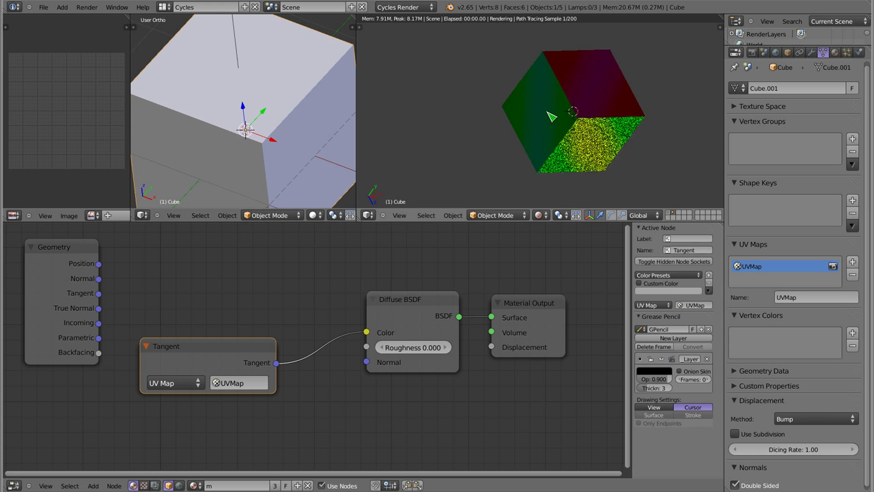
click(173, 384)
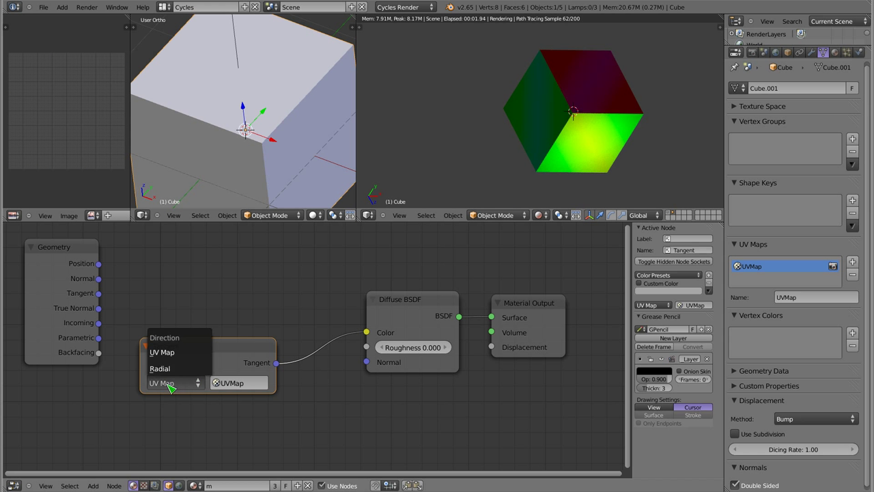
click(168, 368)
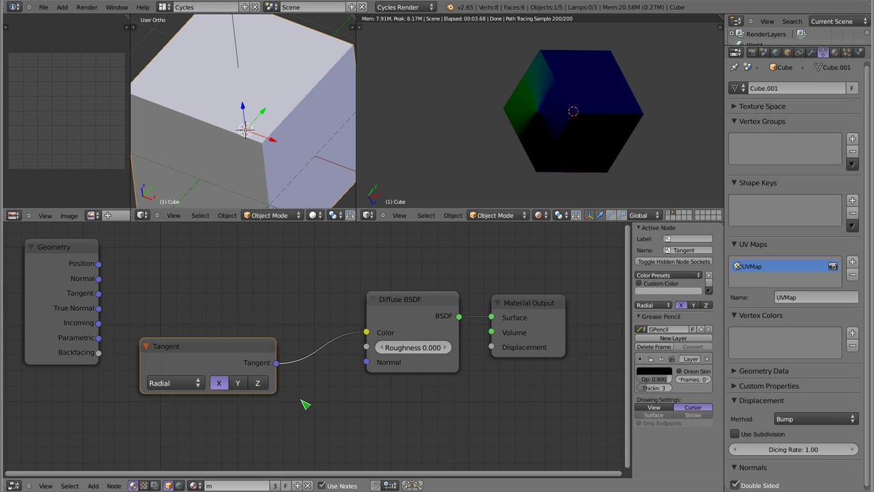
click(836, 54)
click(803, 152)
click(795, 152)
click(794, 171)
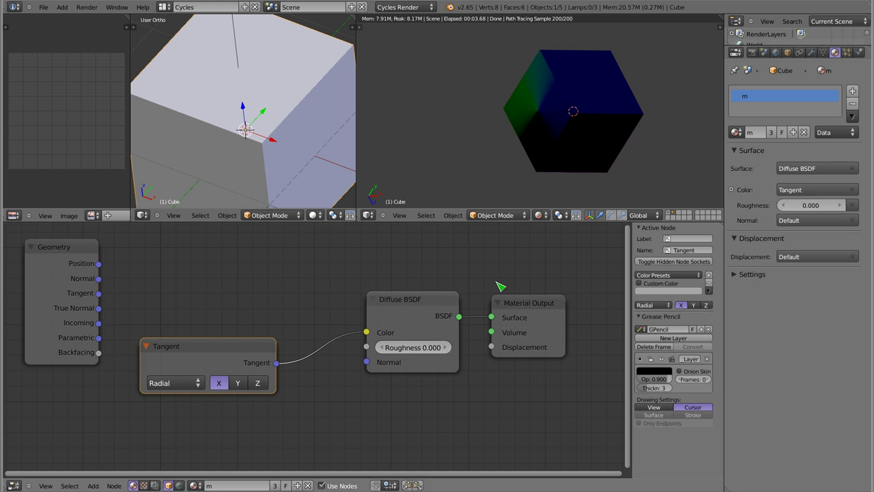
Step: Move the Tangent node down-left and the Geometry node right, then reorient both views
drag(215, 350, 197, 388)
drag(75, 247, 187, 246)
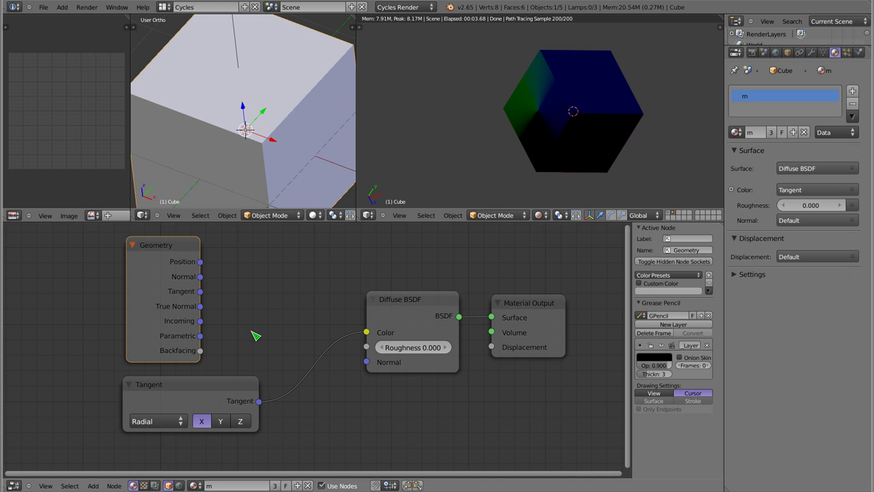
scroll(254, 106, down, 3)
scroll(254, 106, down, 2)
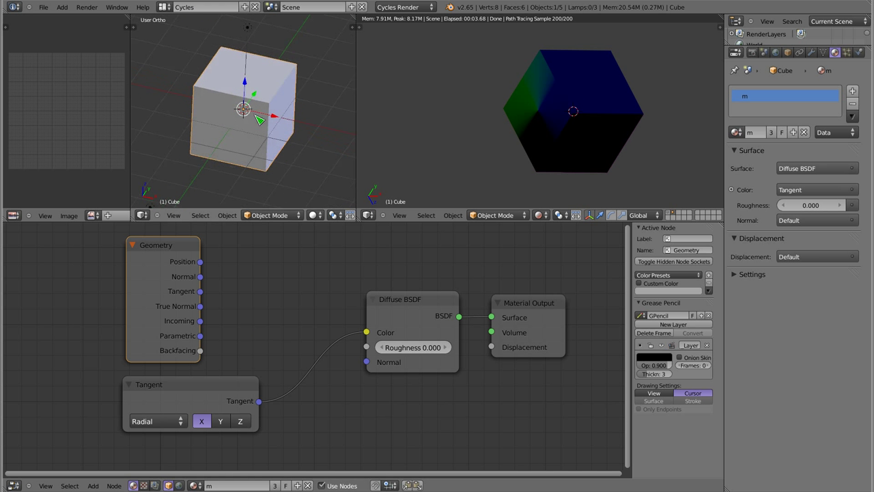
middle_drag(255, 106, 243, 120)
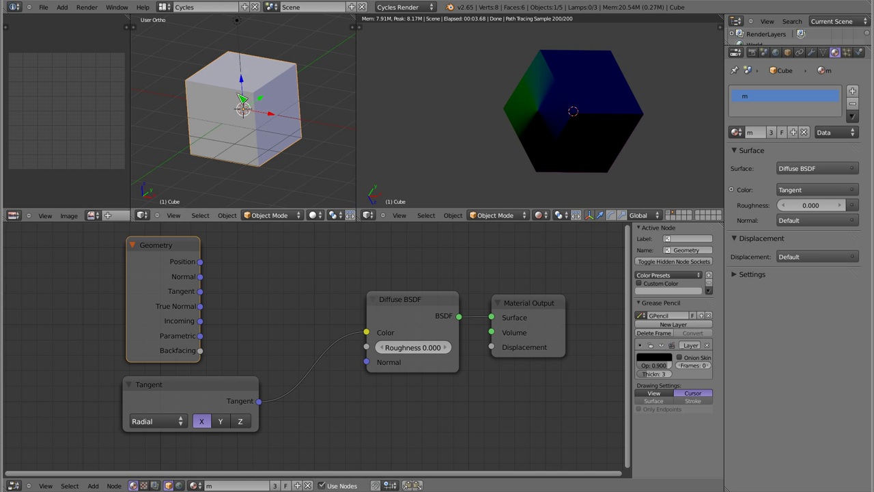
mouse_move(528, 97)
middle_down()
mouse_move(598, 131)
mouse_move(646, 121)
middle_up()
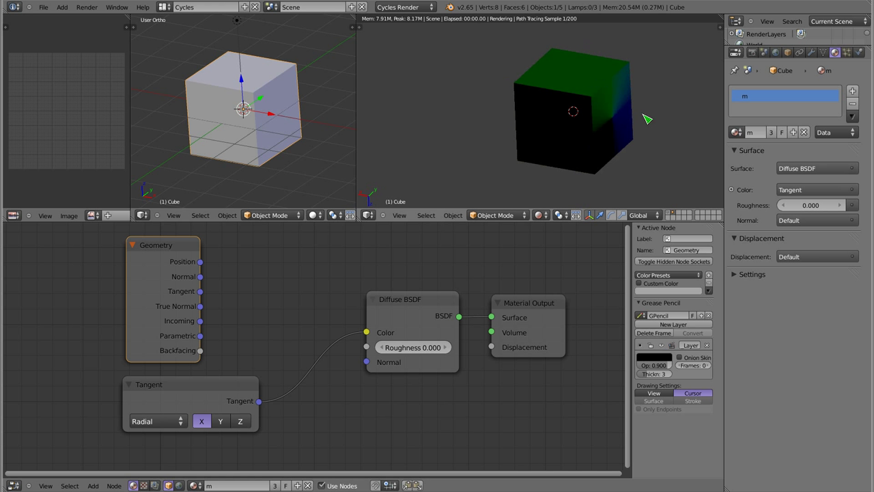
key(shift+a)
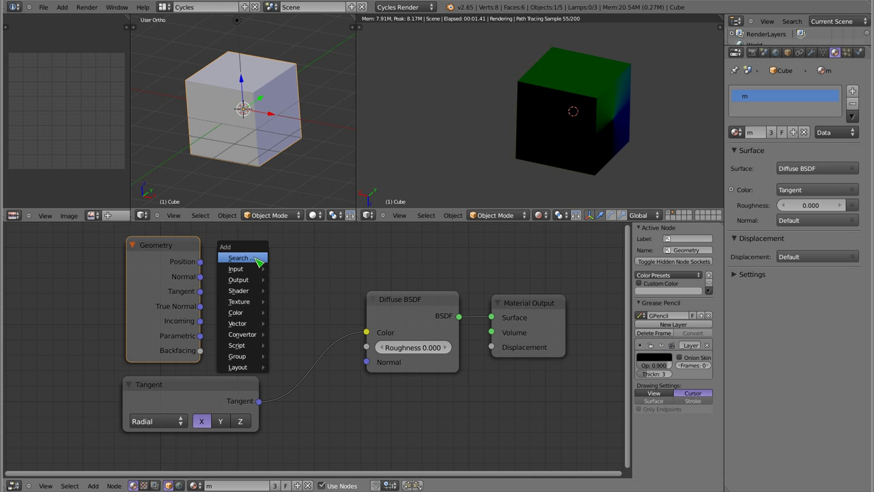
mouse_move(239, 323)
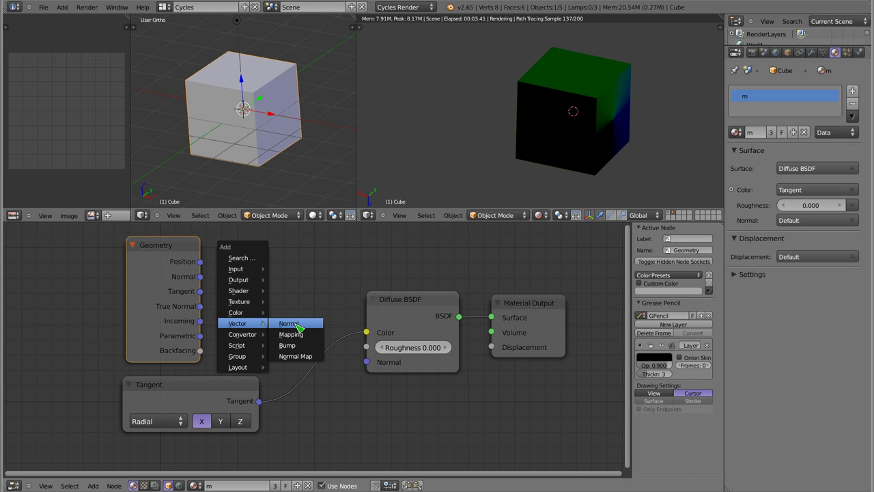
Step: Add a Mapping node and delete the Tangent and Geometry nodes
click(292, 334)
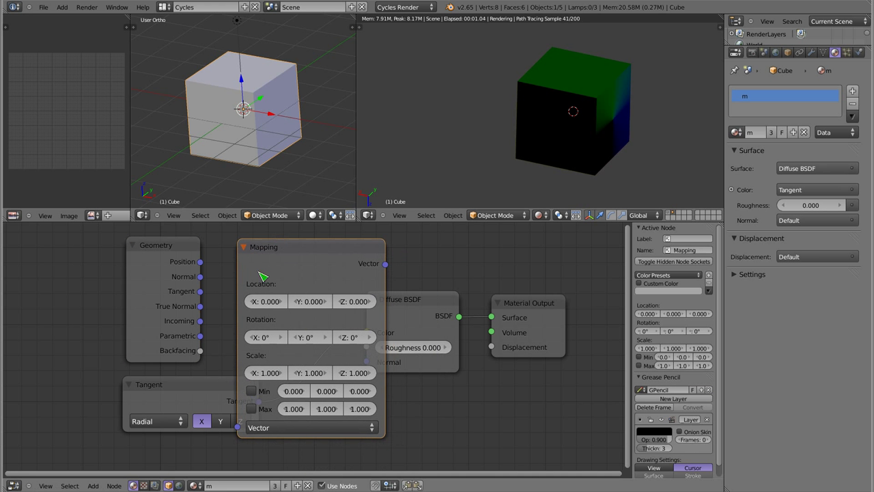
click(204, 383)
key(x)
click(162, 259)
key(x)
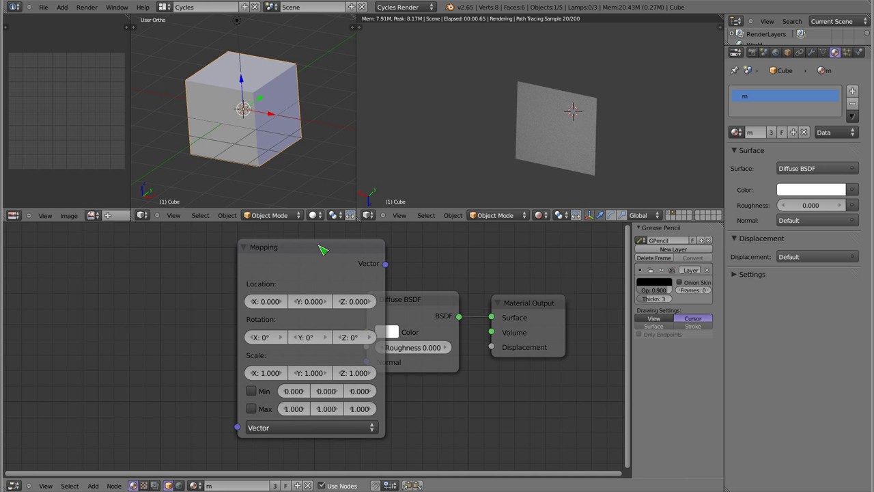
Step: Move the Mapping node left, adjust its vector X value, and duplicate it
drag(323, 250, 141, 240)
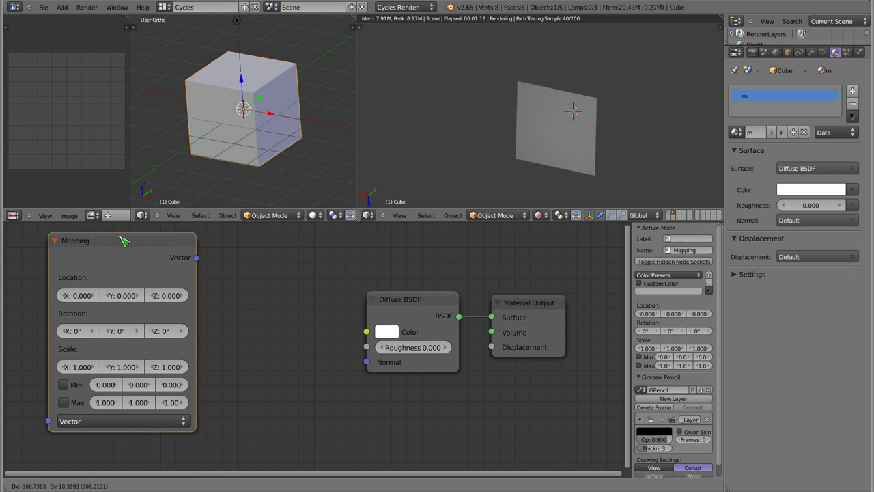
click(118, 419)
drag(107, 431, 82, 431)
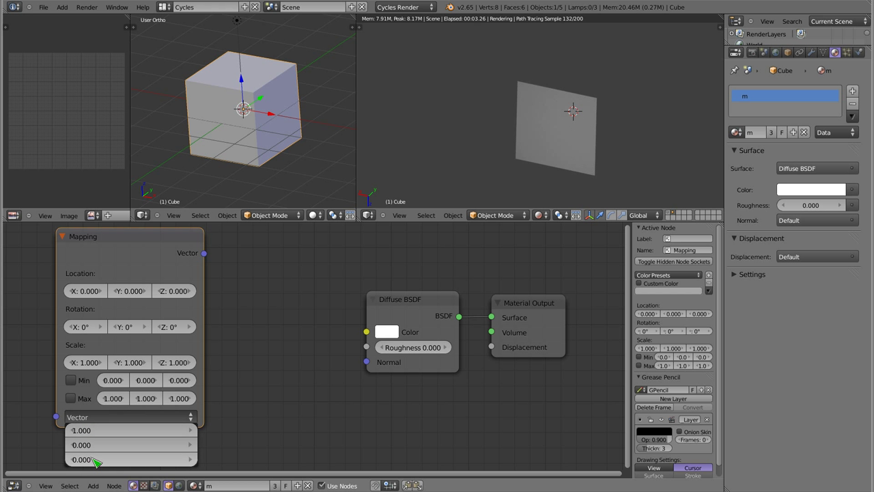
key(shift+d)
Step: Place the duplicate Mapping node and set its vector X to 0 and Y to 1
click(302, 244)
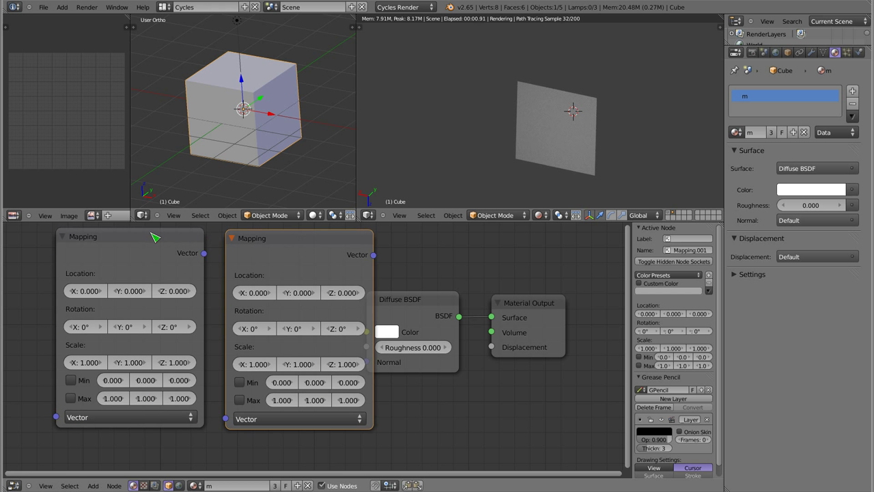
drag(152, 238, 110, 239)
drag(293, 244, 232, 245)
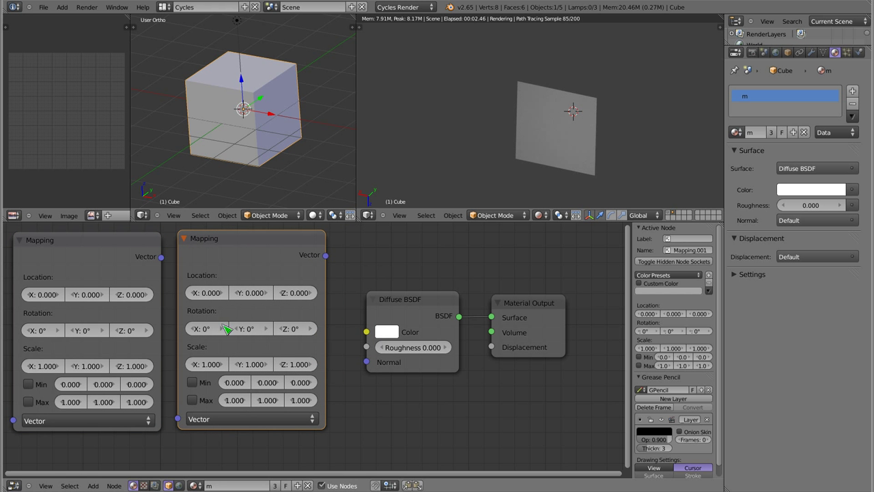
click(244, 421)
text(0)
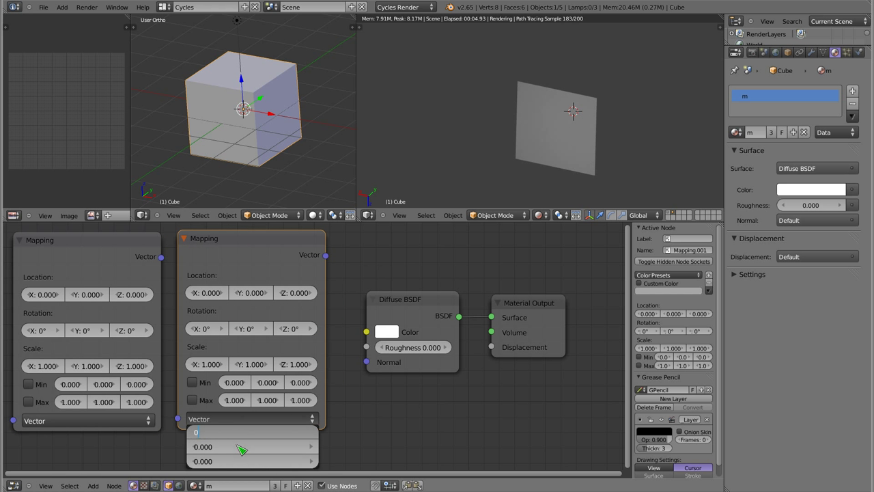
key(Return)
click(244, 446)
text(1)
key(Return)
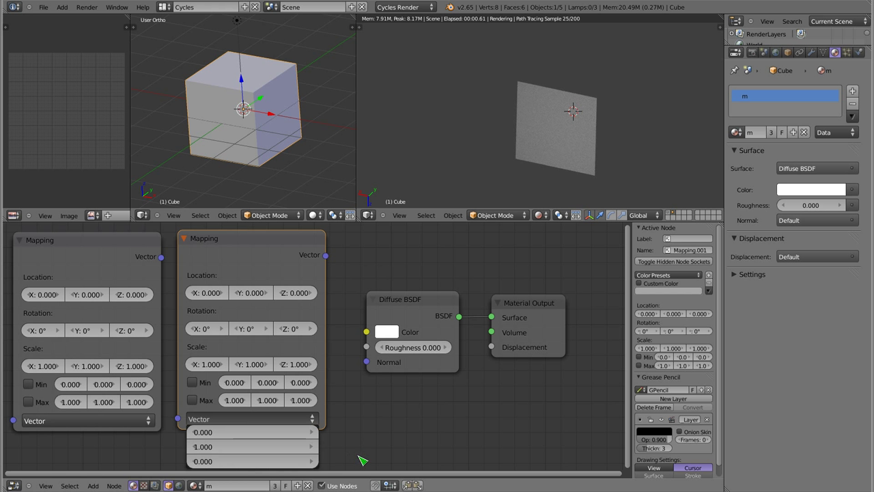
Step: Link the first Mapping node's Vector output to the Diffuse Color, turning the cube red
click(76, 423)
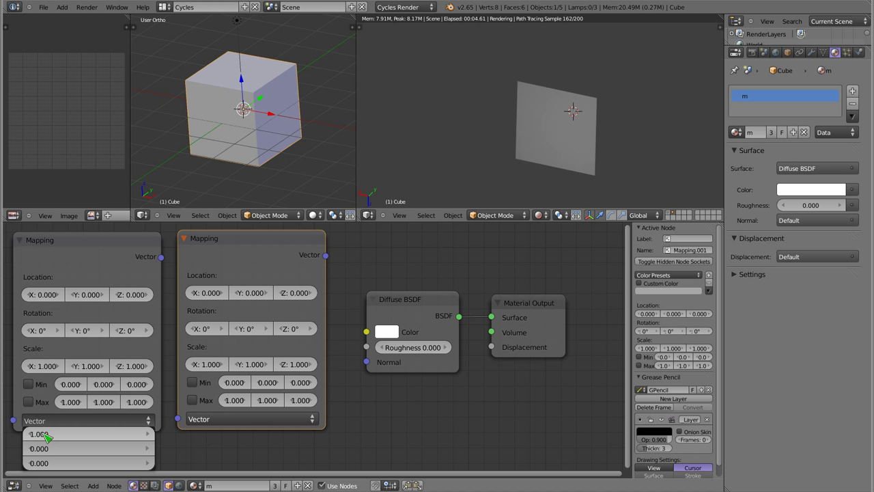
click(225, 419)
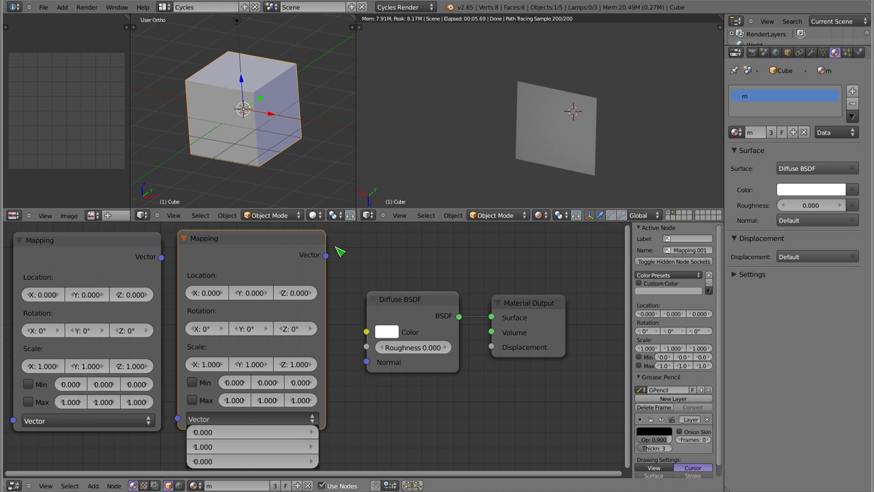
click(346, 318)
drag(326, 255, 366, 332)
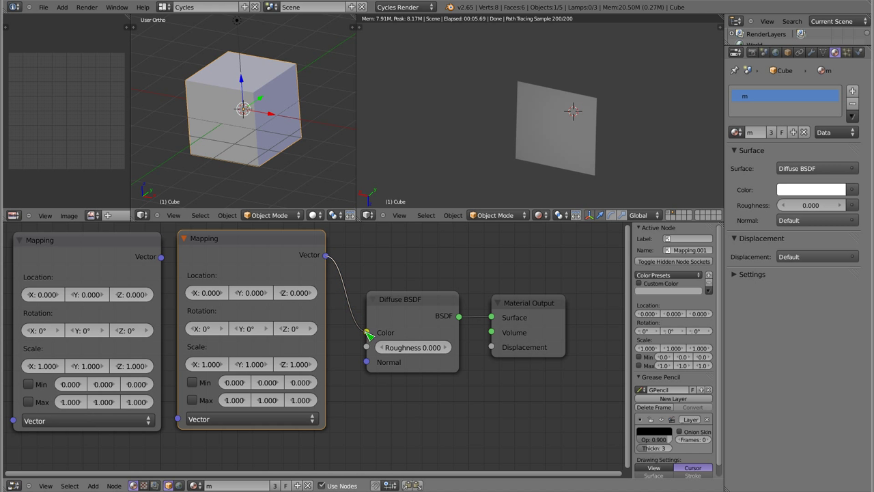
mouse_move(528, 152)
middle_down()
mouse_move(623, 120)
mouse_move(521, 127)
middle_up()
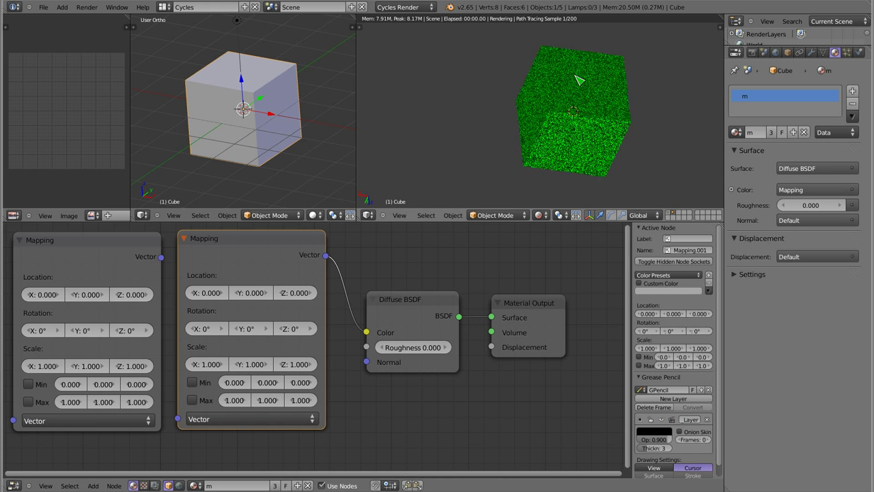
drag(161, 256, 366, 332)
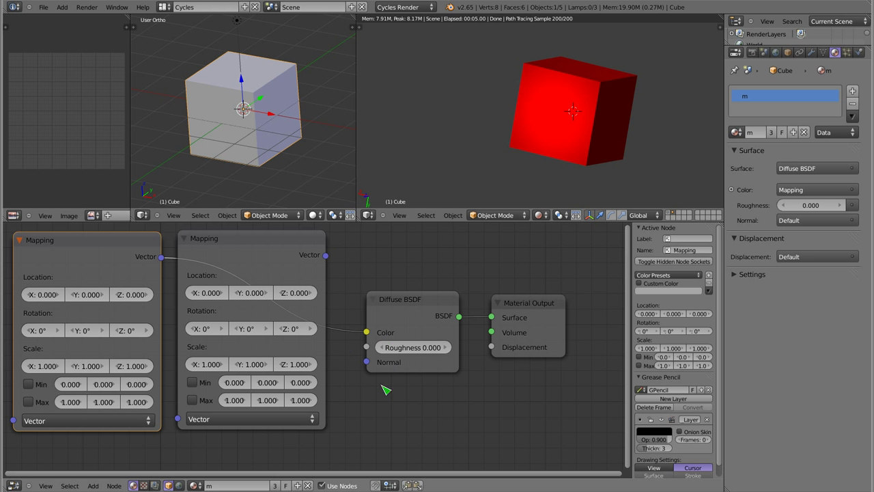
Step: Sketch horizontal and vertical axes plus a diagonal arrow below the nodes
middle_drag(384, 386, 391, 340)
drag(386, 419, 508, 426)
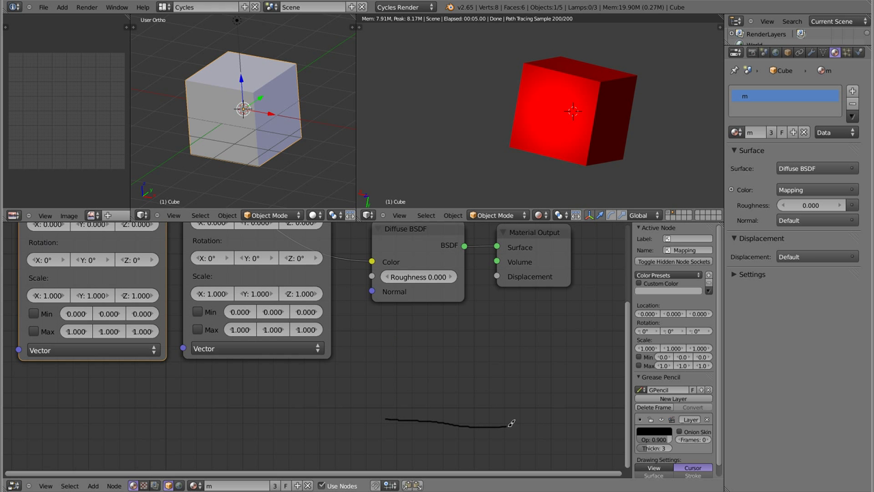
drag(385, 416, 397, 339)
drag(424, 394, 489, 353)
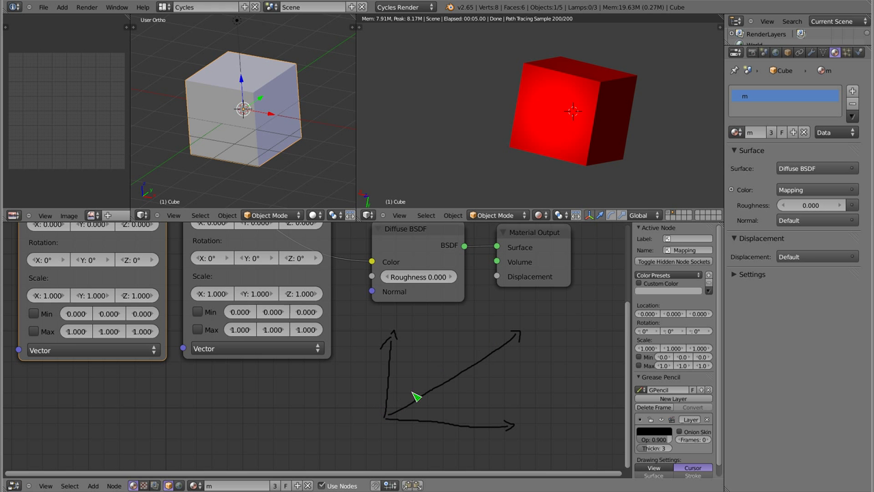
Step: Zoom out and move the first Mapping node far left, the second to the lower left
scroll(222, 320, down, 1)
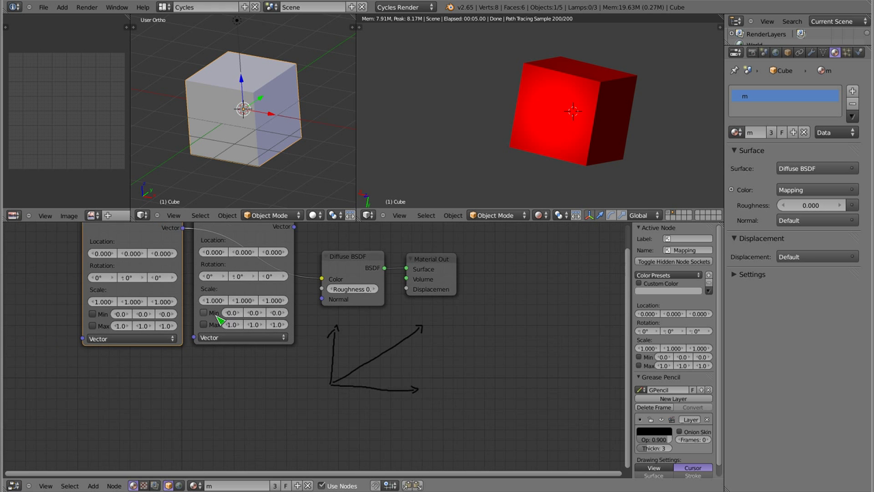
scroll(272, 313, down, 1)
middle_drag(272, 313, 412, 343)
drag(277, 258, 86, 272)
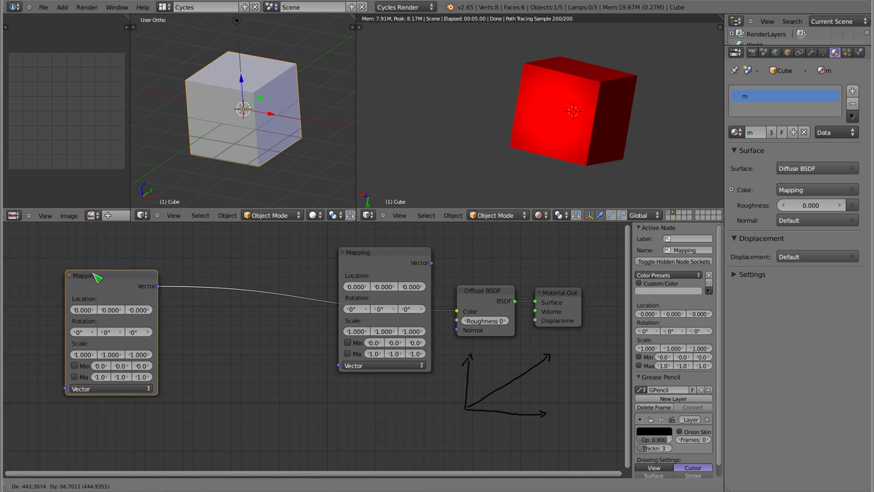
drag(380, 267, 209, 346)
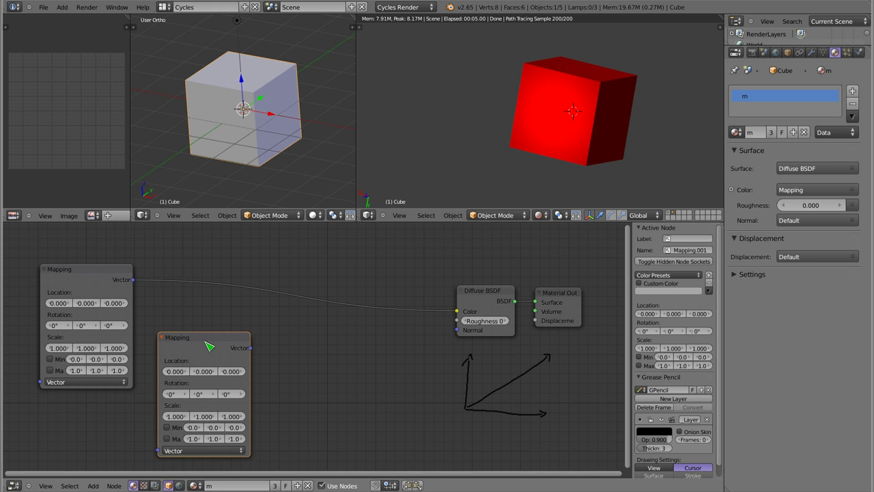
Step: Add a Vector Math Add node combining both Mapping outputs into the Diffuse Color
key(shift+a)
mouse_move(305, 348)
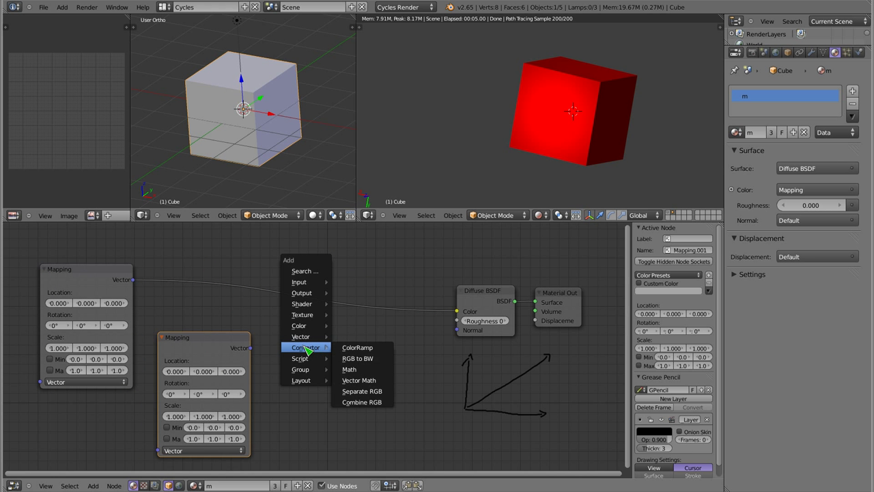
click(365, 381)
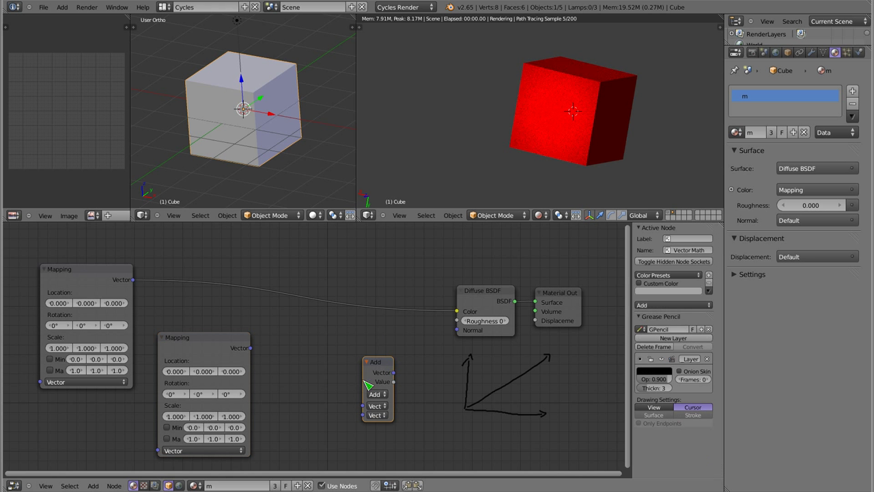
click(343, 383)
drag(330, 374, 360, 380)
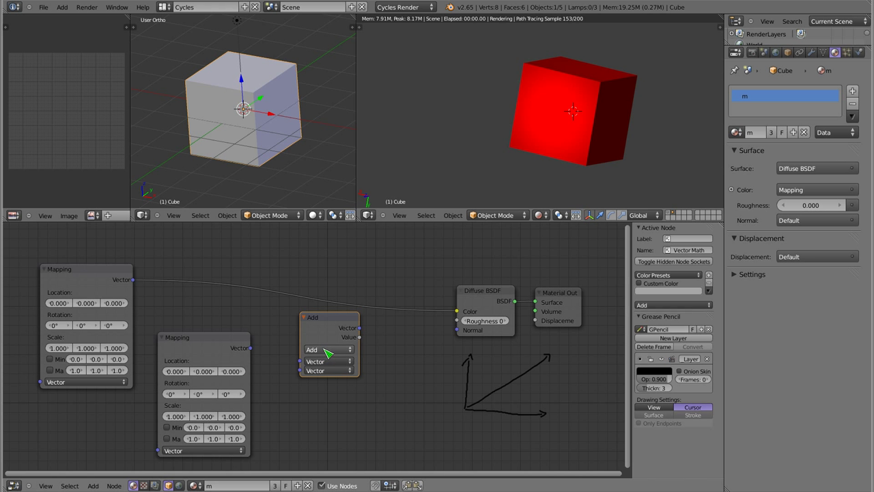
drag(250, 348, 299, 370)
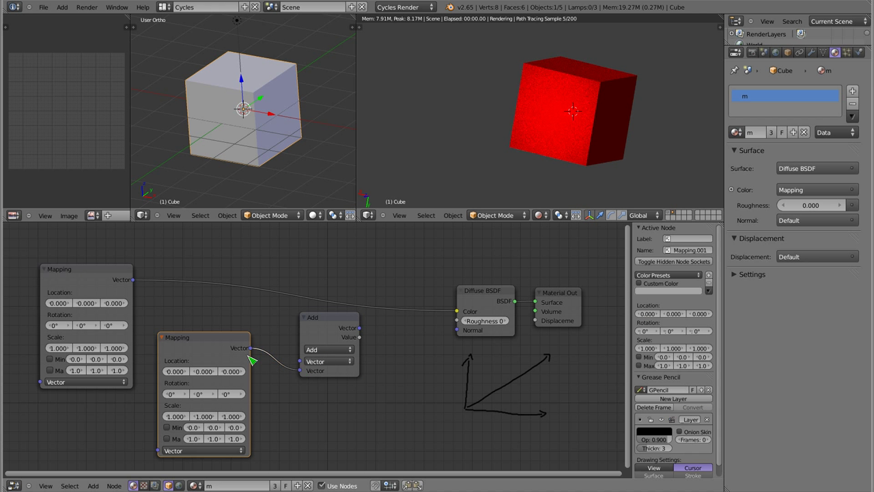
drag(133, 280, 299, 360)
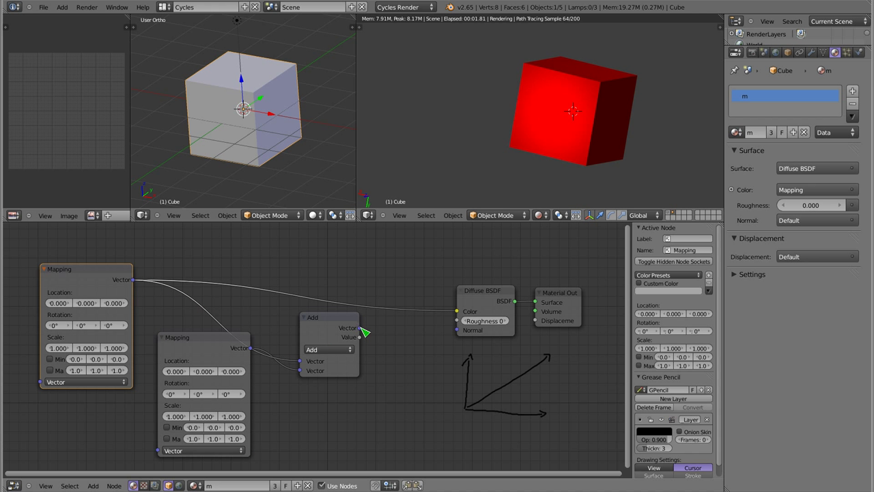
drag(361, 328, 457, 312)
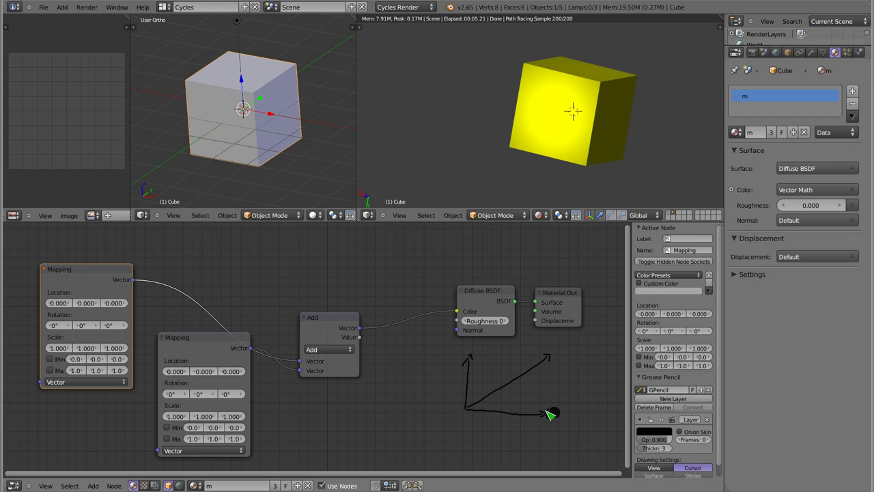
Step: Finish the vector-sum sketch and move the Add node up and right
click(664, 434)
drag(551, 367, 551, 397)
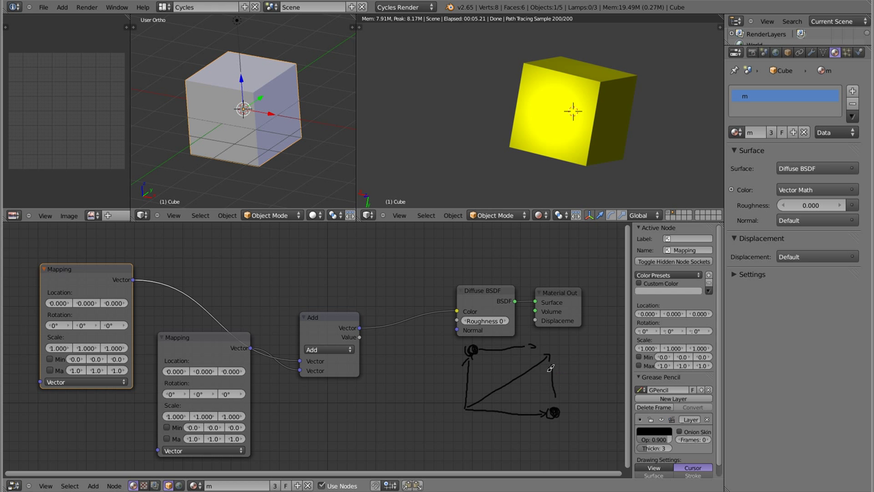
mouse_move(603, 72)
middle_down()
mouse_move(587, 164)
mouse_move(605, 142)
middle_up()
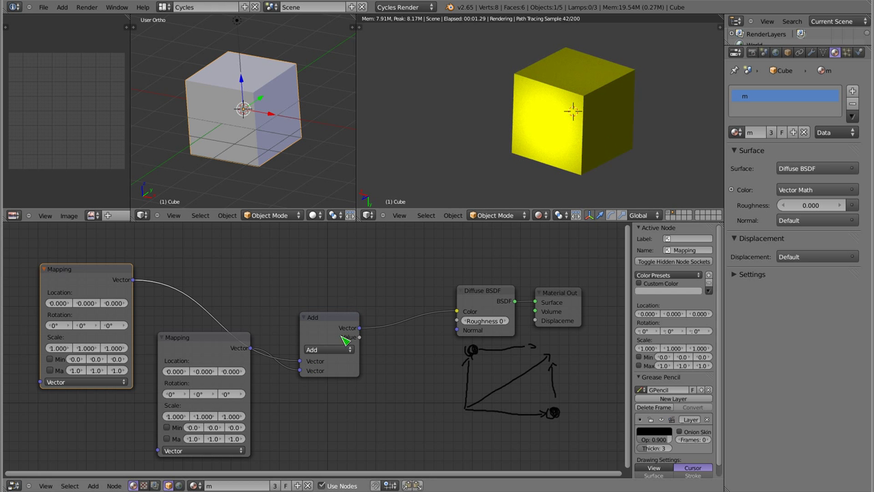
drag(338, 323, 355, 301)
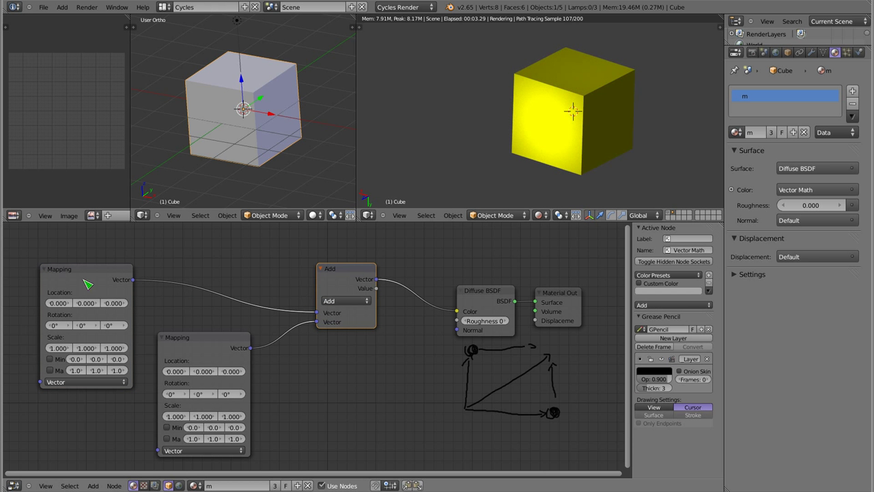
Step: Cycle the Vector Math operation through Subtract and Average, ending on Dot Product
click(351, 301)
click(343, 284)
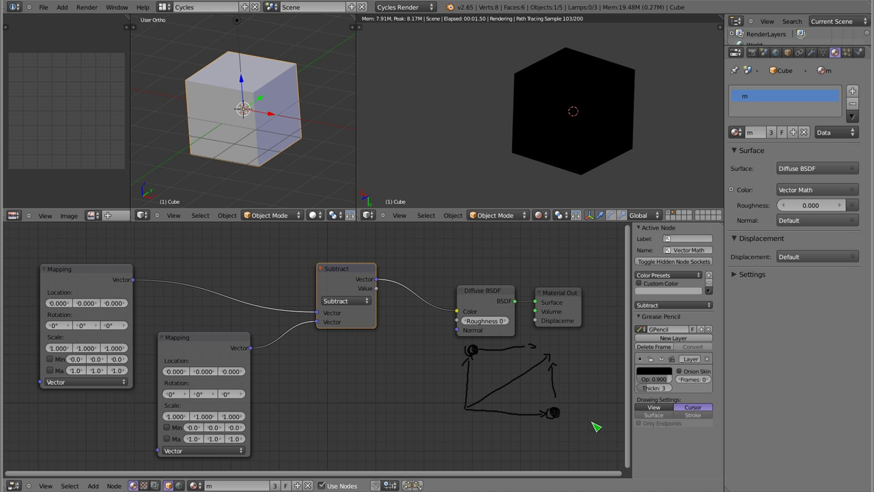
click(352, 301)
click(346, 273)
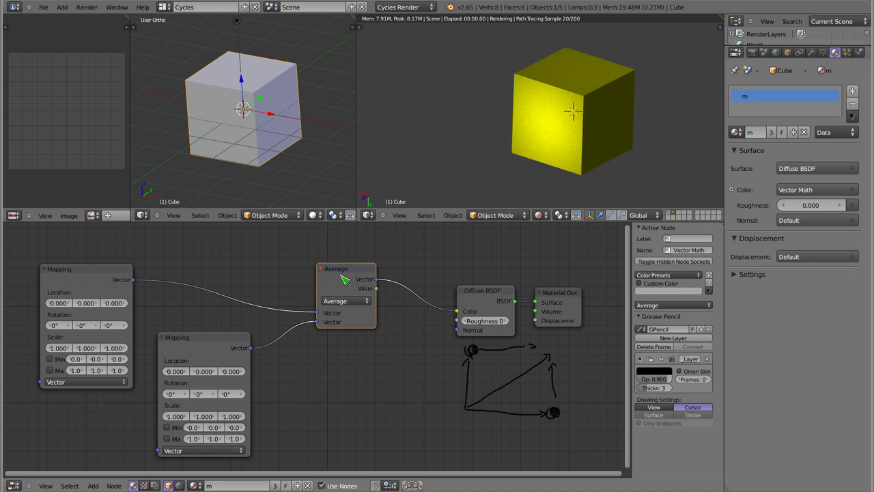
click(348, 301)
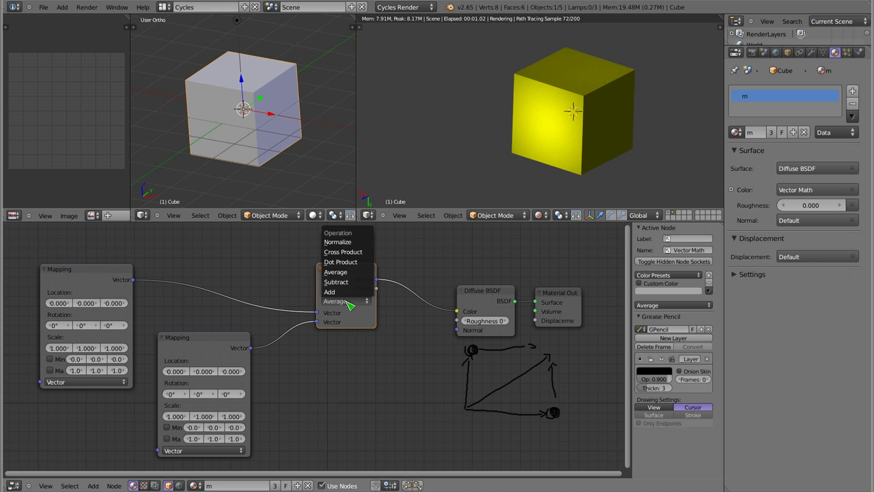
click(340, 262)
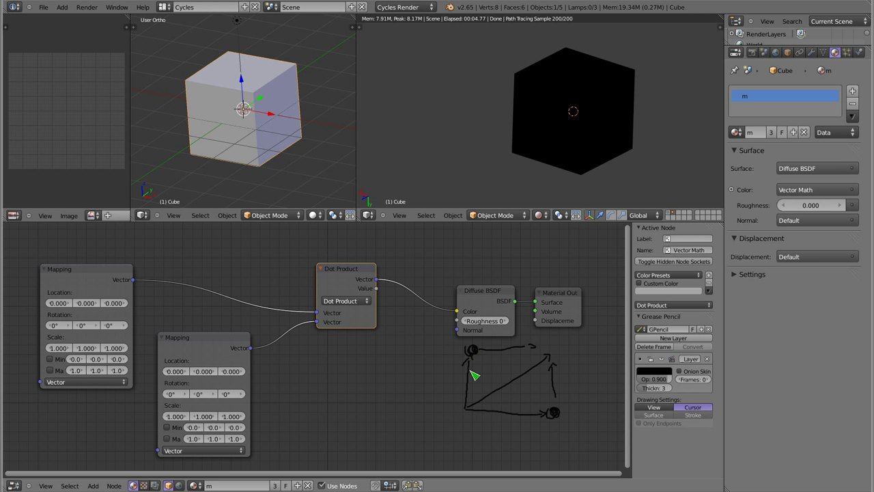
Step: Sketch a second two-vector triangle diagram with grease pencil beside the first
drag(310, 409, 429, 417)
drag(309, 403, 363, 366)
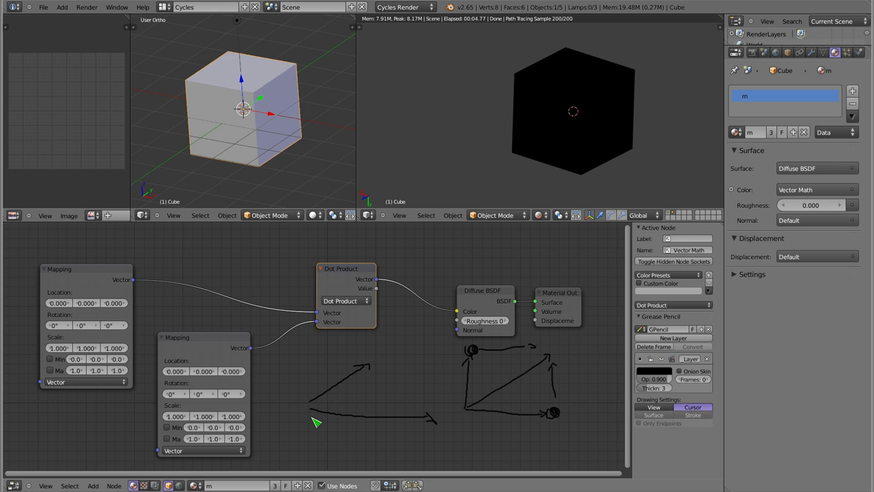
drag(338, 421, 430, 427)
mouse_move(369, 367)
mouse_down()
mouse_move(366, 409)
mouse_move(311, 401)
mouse_move(428, 417)
mouse_up()
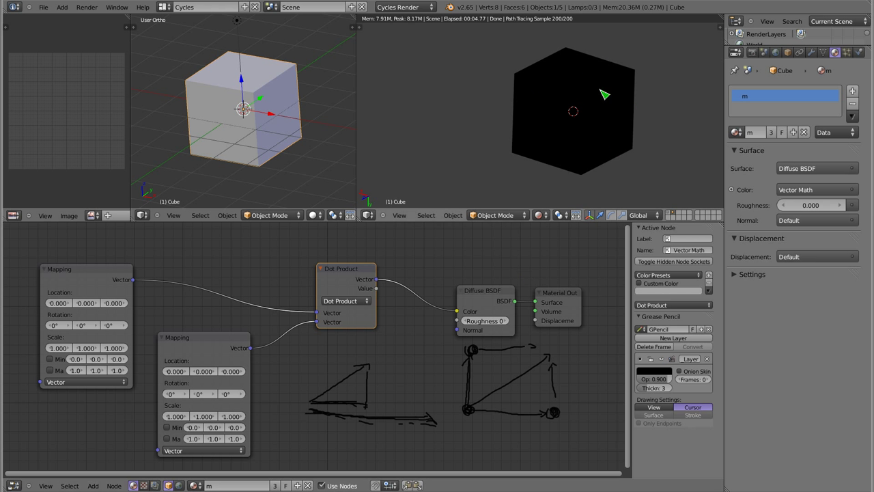
Step: Set the Vector Math operation to Cross Product and sketch a perpendicular third arrow
click(336, 301)
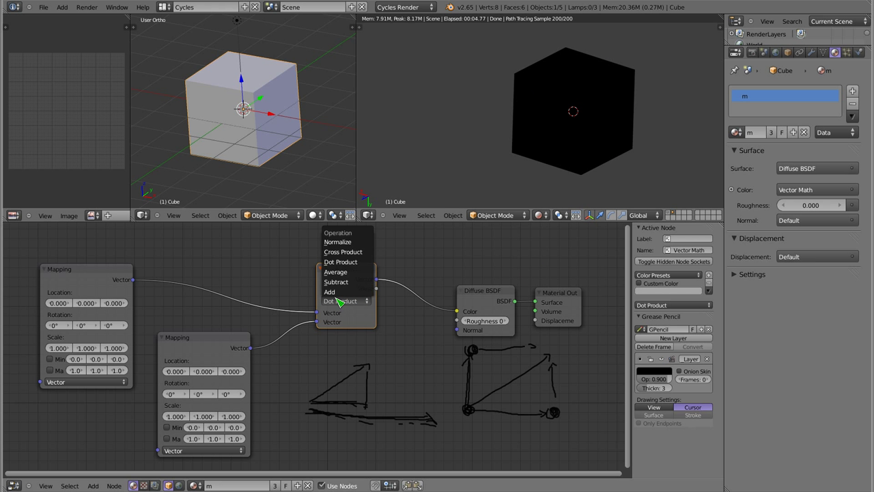
click(345, 252)
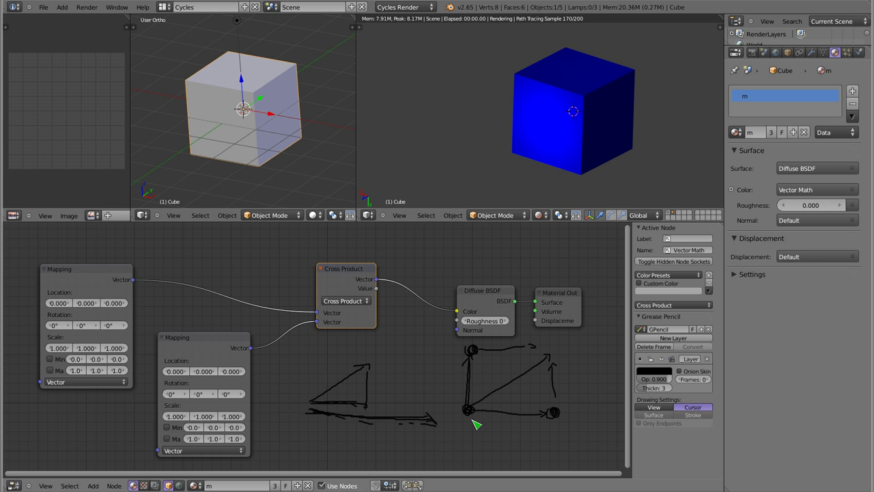
drag(470, 442, 521, 446)
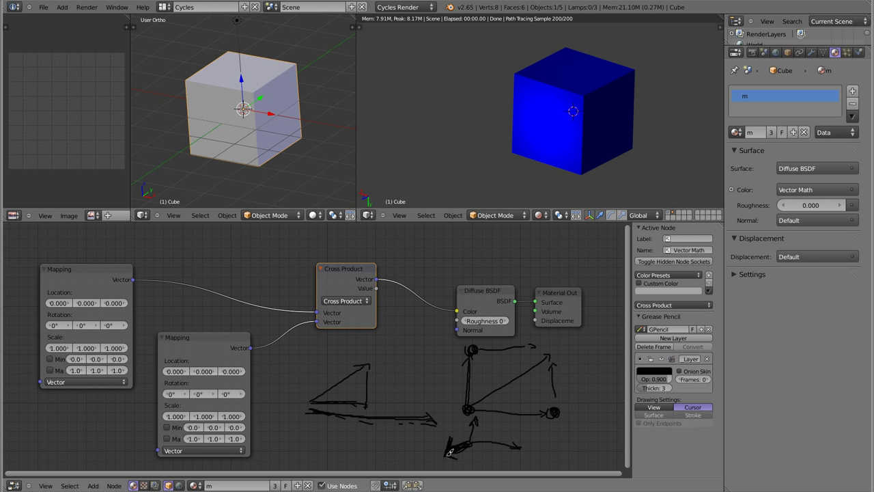
Step: Delete the driver on the Vector Math operation, then set it to Normalize
right_click(349, 301)
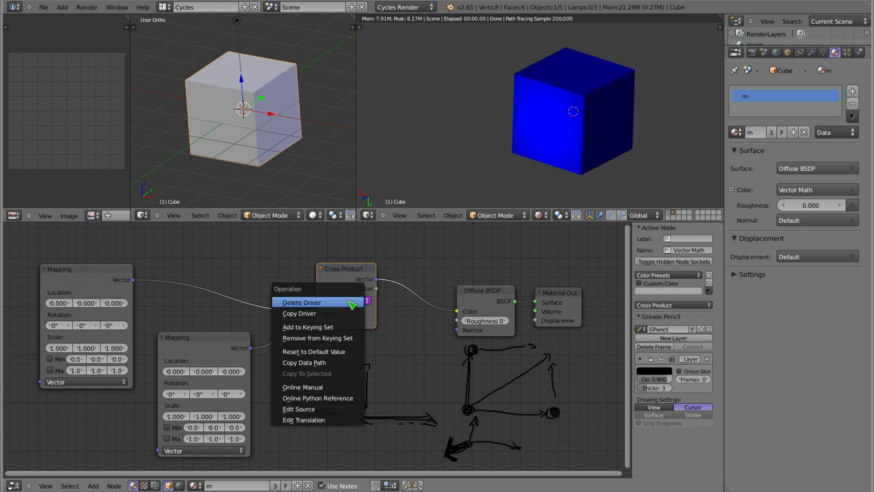
click(350, 312)
right_click(338, 297)
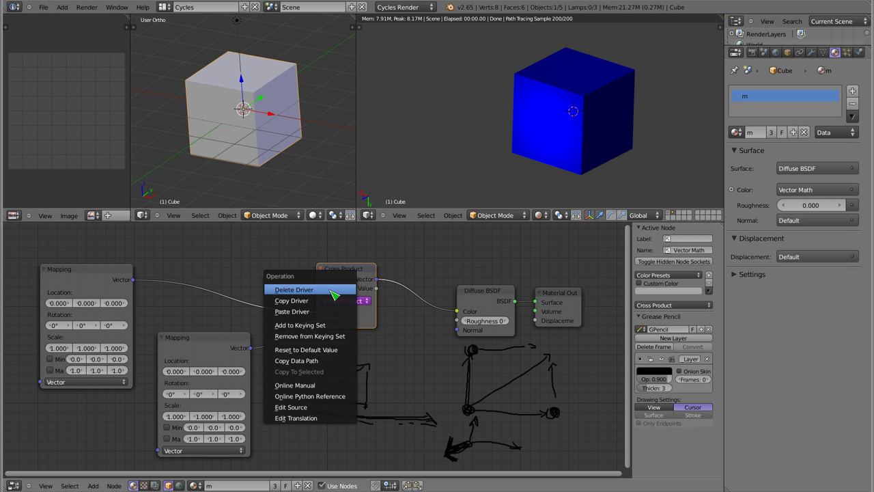
click(334, 291)
click(346, 301)
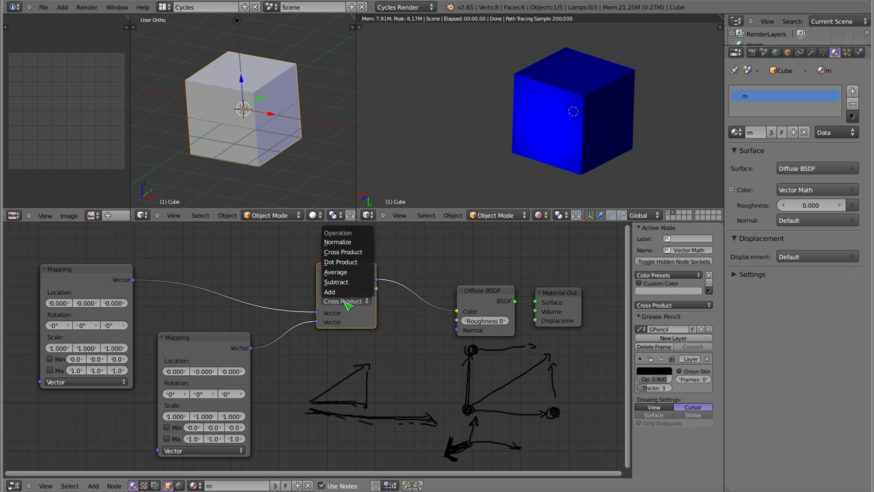
click(346, 242)
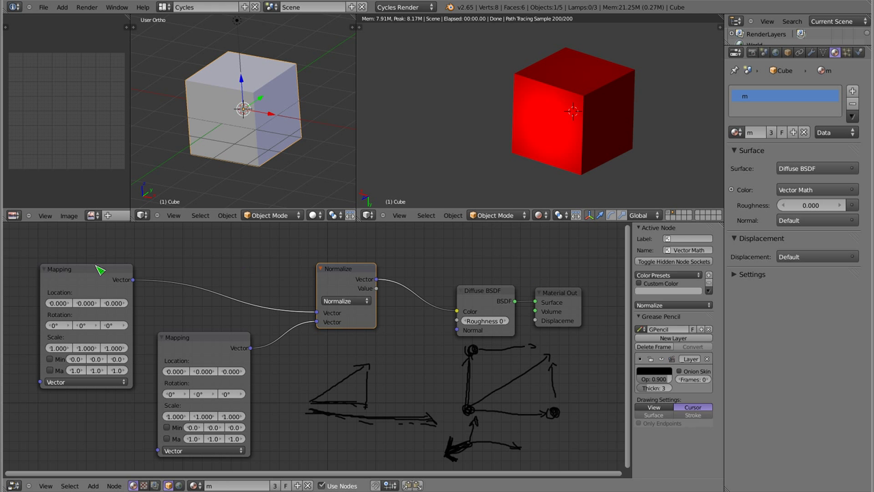
Step: Move both Mapping nodes upward and erase the grease-pencil triangle vector sketch
drag(91, 276, 89, 249)
drag(213, 346, 198, 328)
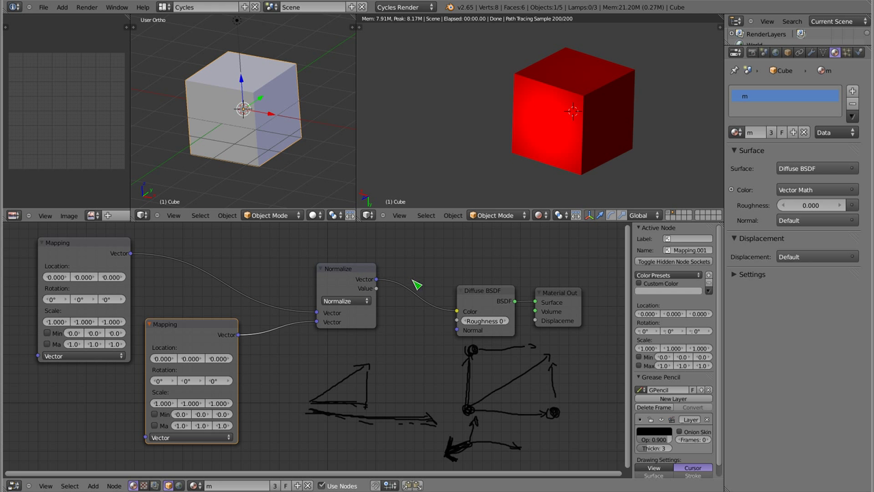
mouse_move(363, 371)
right_down()
mouse_move(355, 398)
mouse_move(417, 448)
mouse_move(458, 344)
right_up()
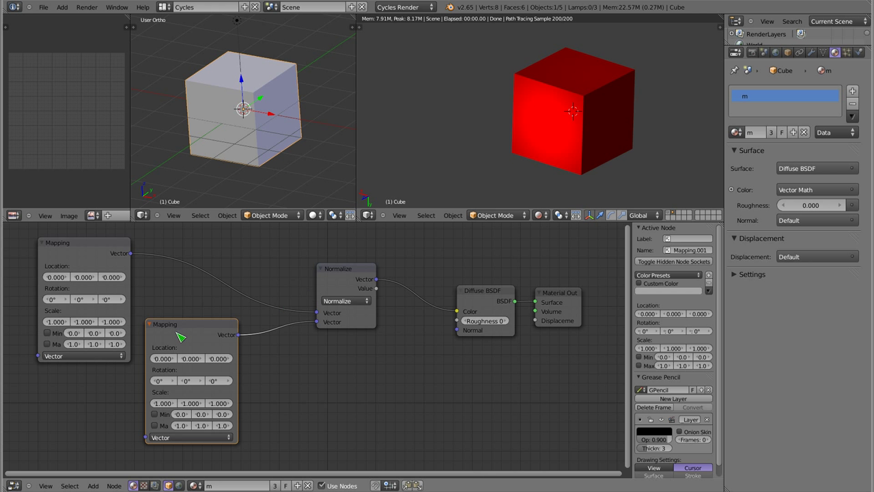
drag(197, 329, 197, 328)
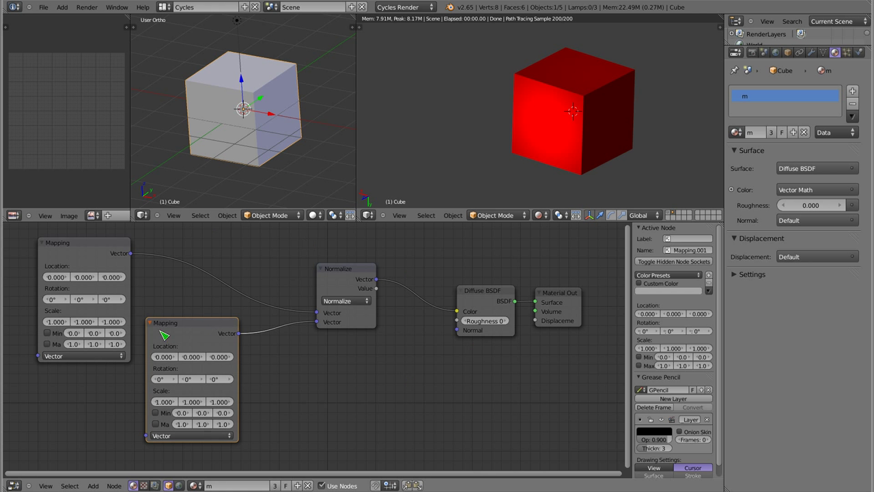